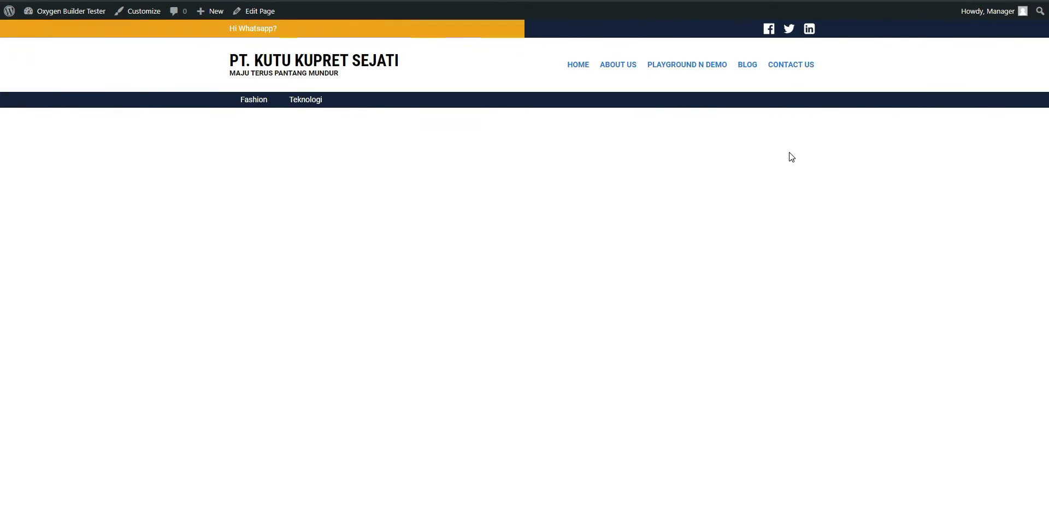
# - Inspect the live page's code and locate the header element behind the orange and navy bar
pyautogui.rightClick(789, 153)
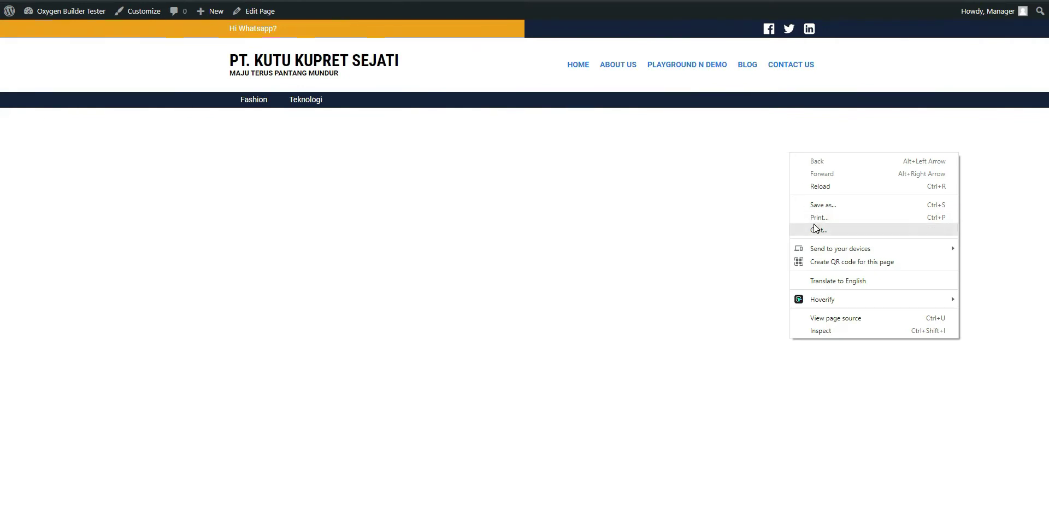
pyautogui.click(858, 331)
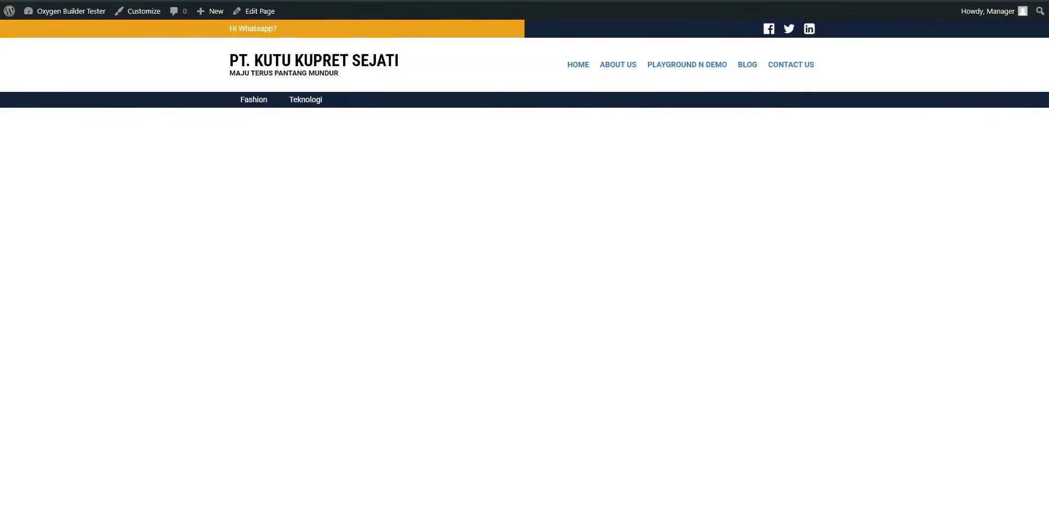
pyautogui.moveTo(483, 83)
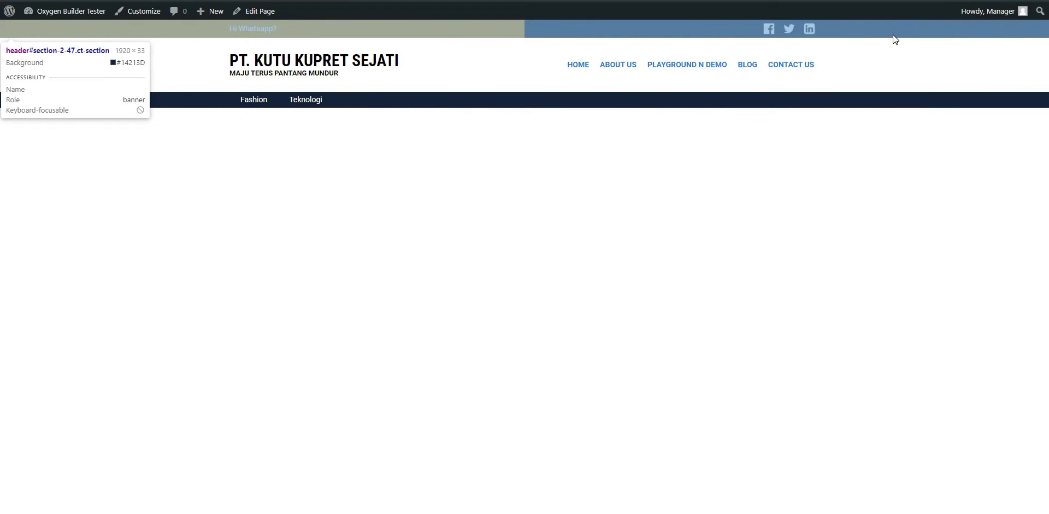
pyautogui.click(894, 35)
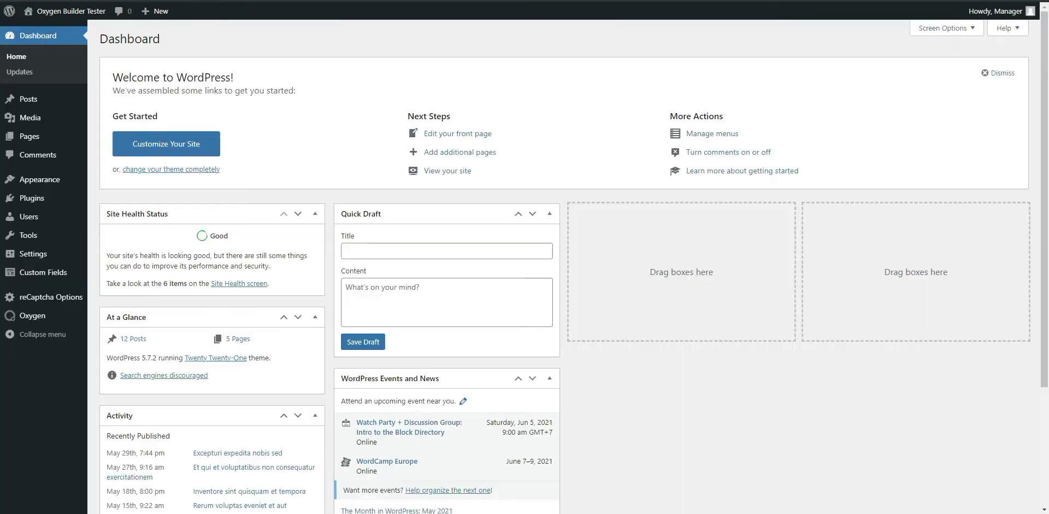
# - Open the Main Container template in the Oxygen editor and show its element structure
pyautogui.moveTo(51, 316)
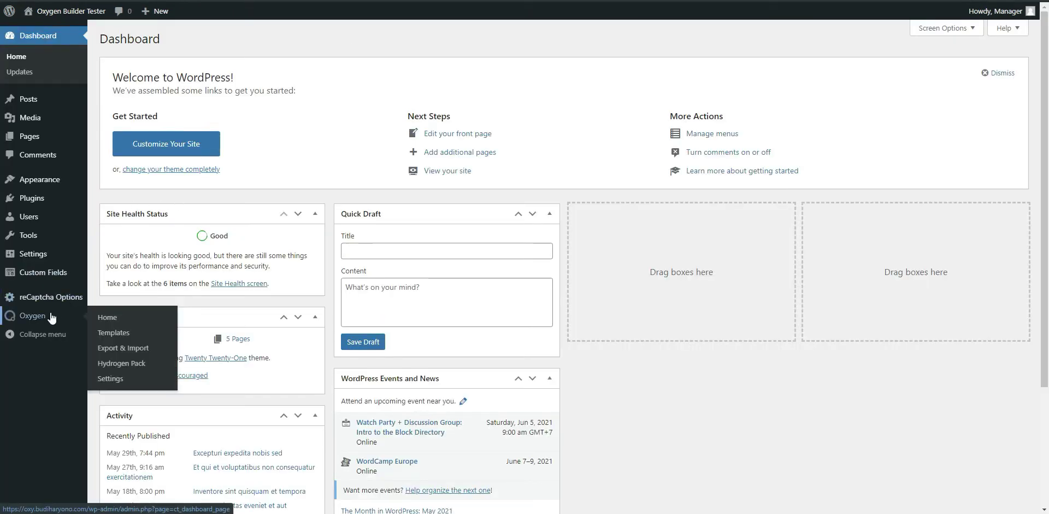
pyautogui.click(126, 333)
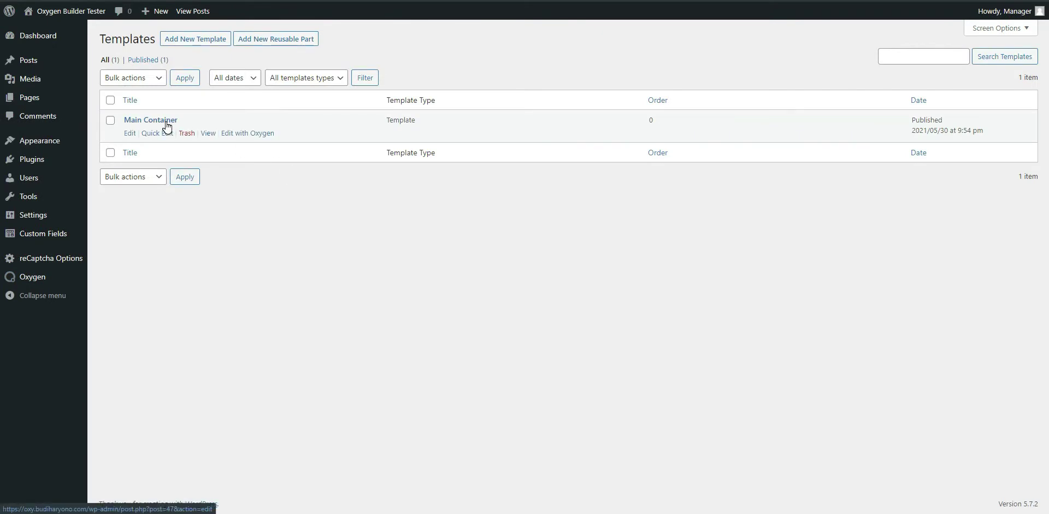
pyautogui.click(241, 138)
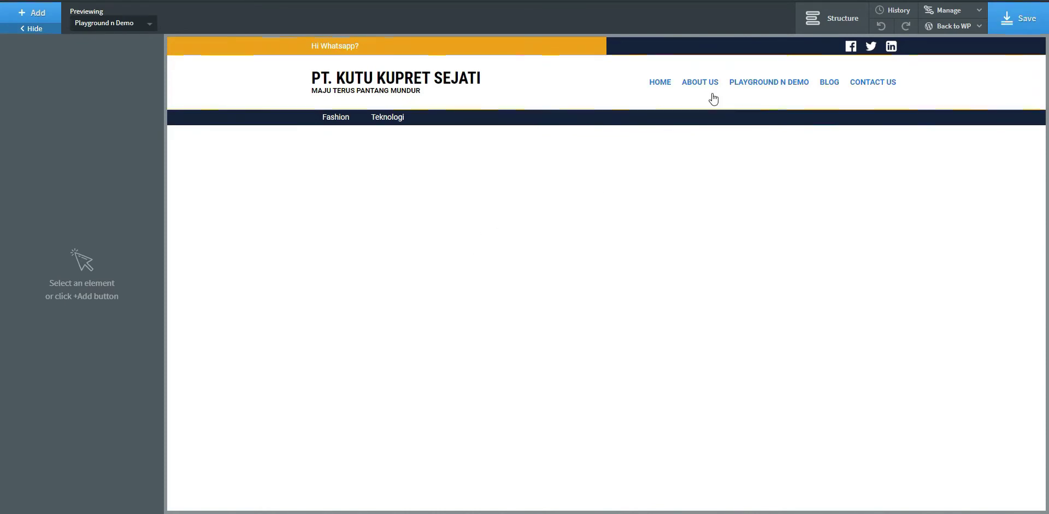
pyautogui.click(818, 21)
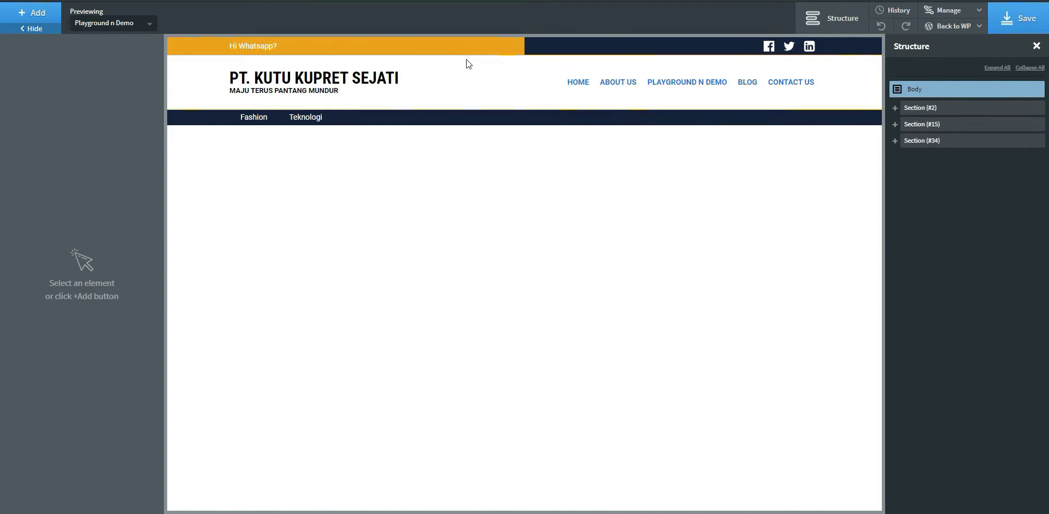
# - Rename Section (#2) as TopBar in the structure and save the template
pyautogui.click(935, 109)
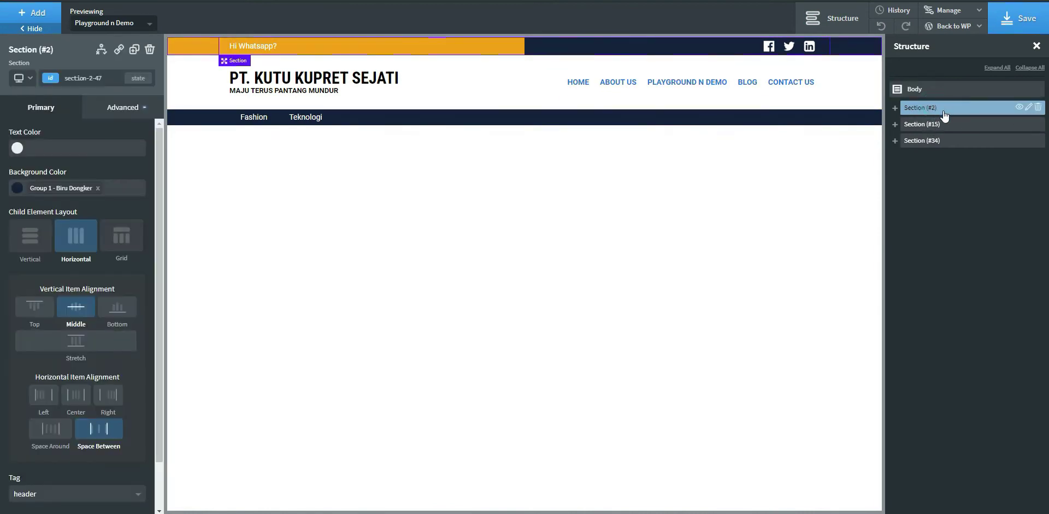
pyautogui.click(1028, 108)
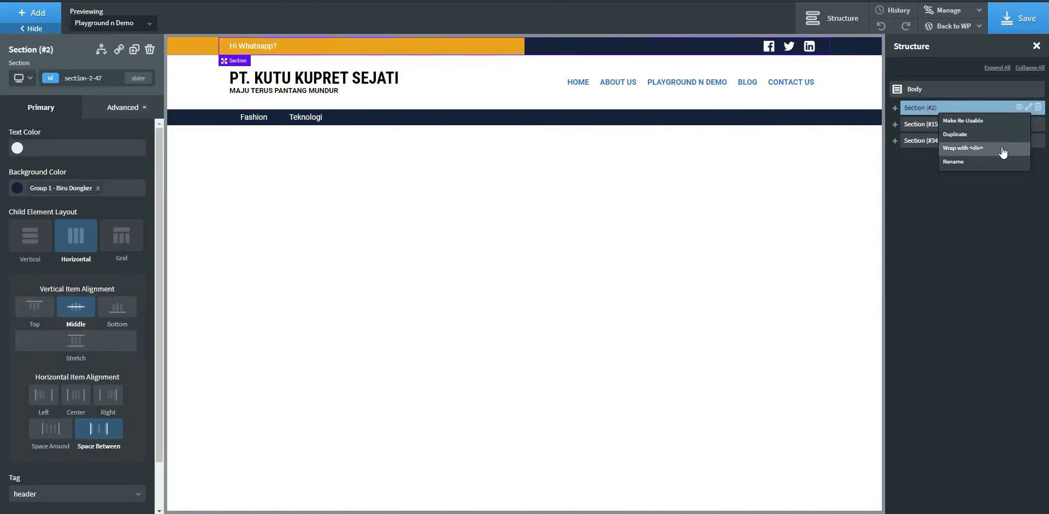
pyautogui.click(994, 159)
pyautogui.write('Top')
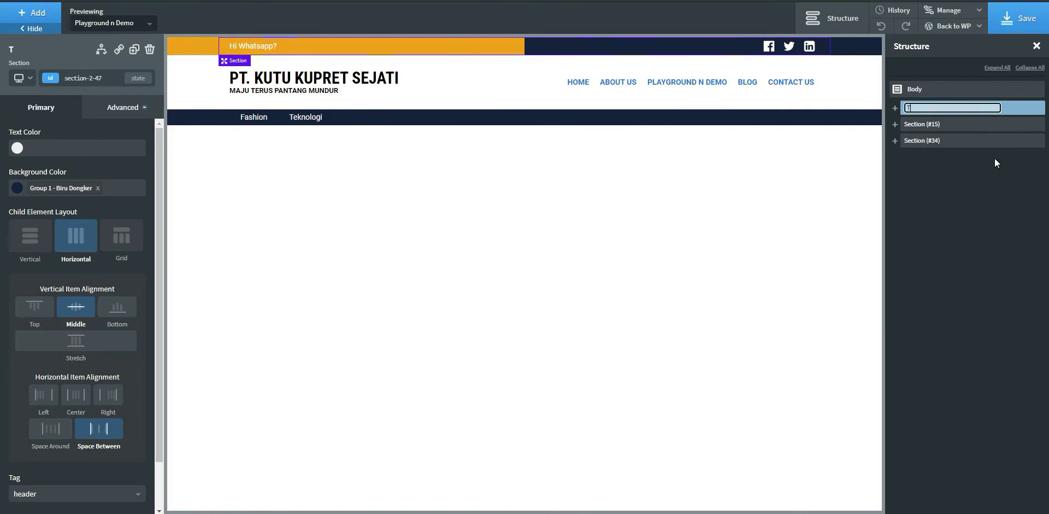
pyautogui.write('Bar')
pyautogui.hotkey('ctrl', 'a')
pyautogui.press('Return')
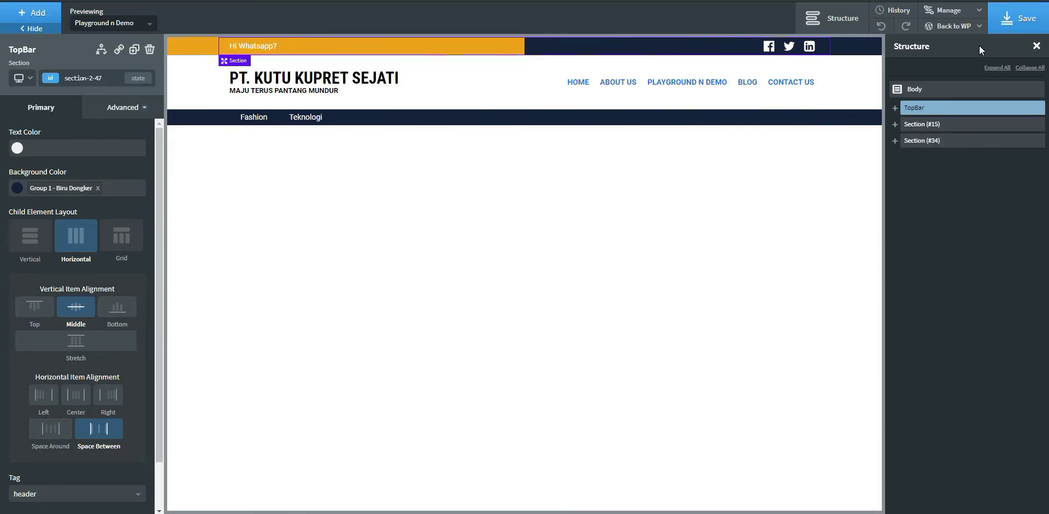
pyautogui.click(1004, 31)
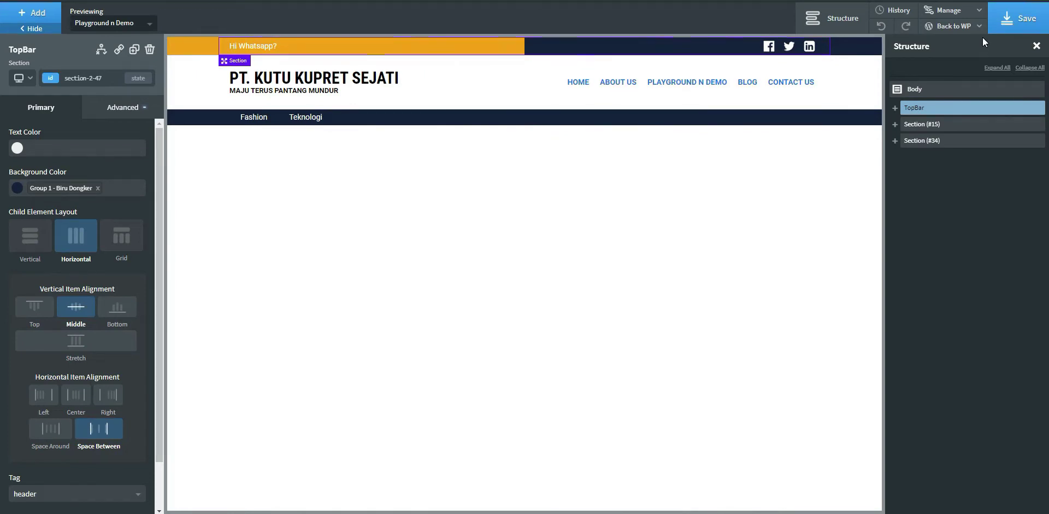
# - Inspect the live page's code and examine the id of the header element inside the body
pyautogui.click(954, 26)
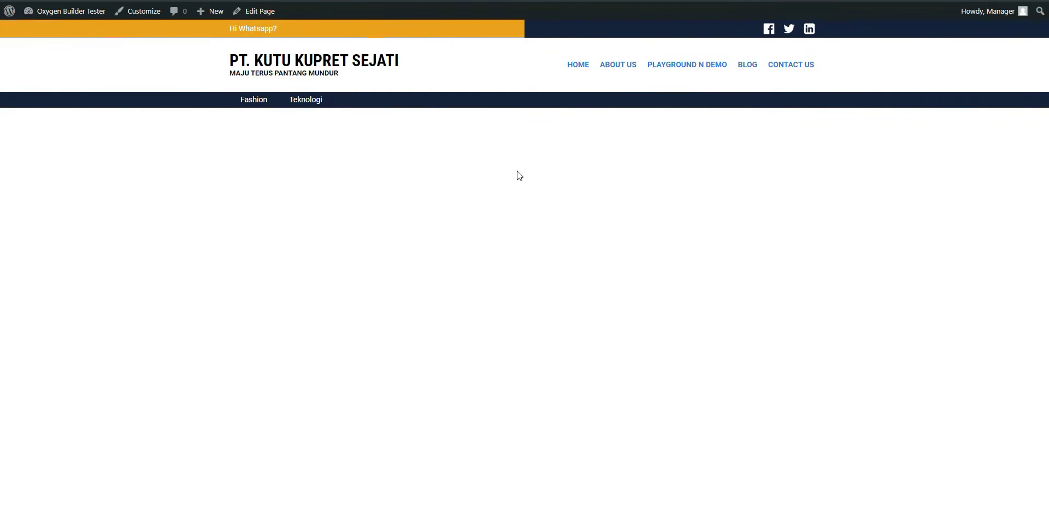
pyautogui.rightClick(517, 170)
pyautogui.click(585, 349)
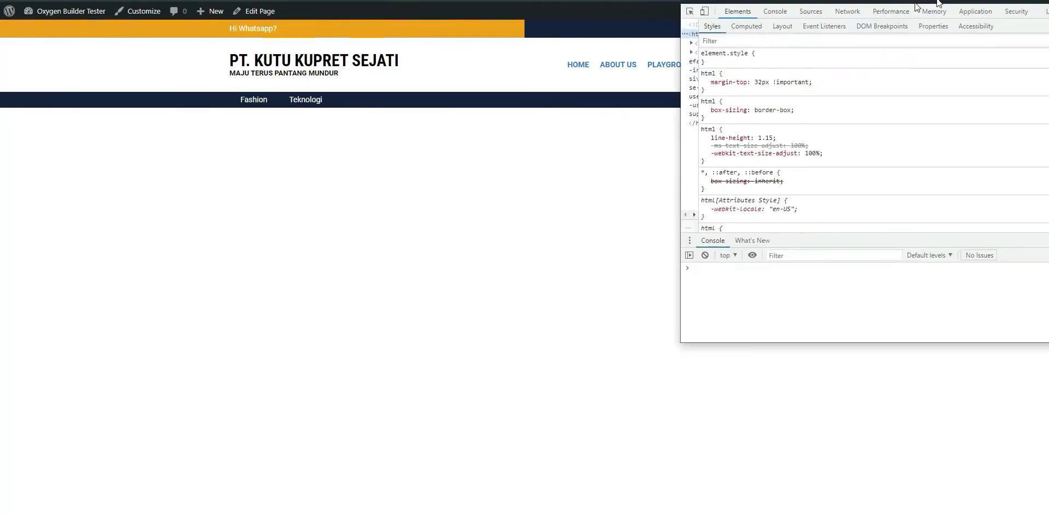
pyautogui.moveTo(510, 145); pyautogui.dragTo(807, 147)
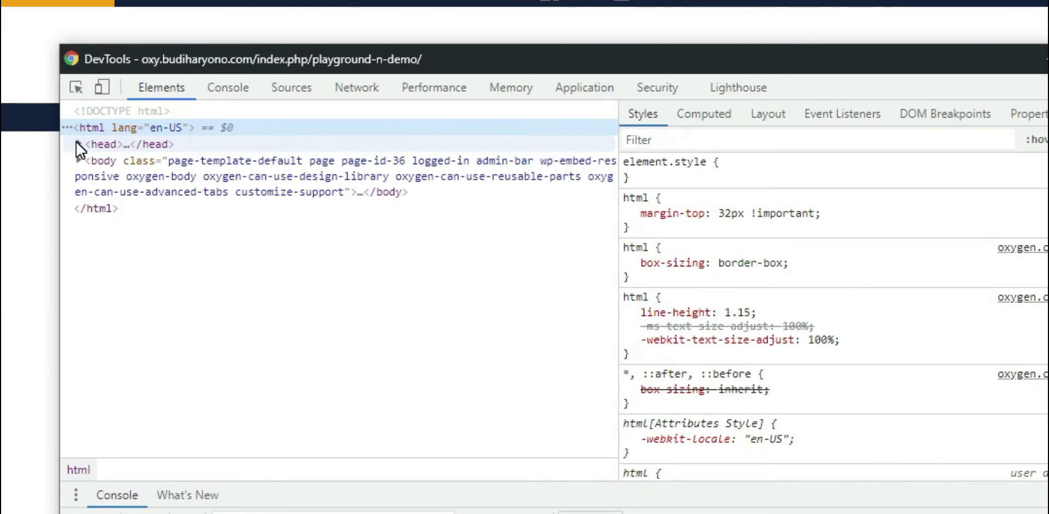
pyautogui.click(505, 123)
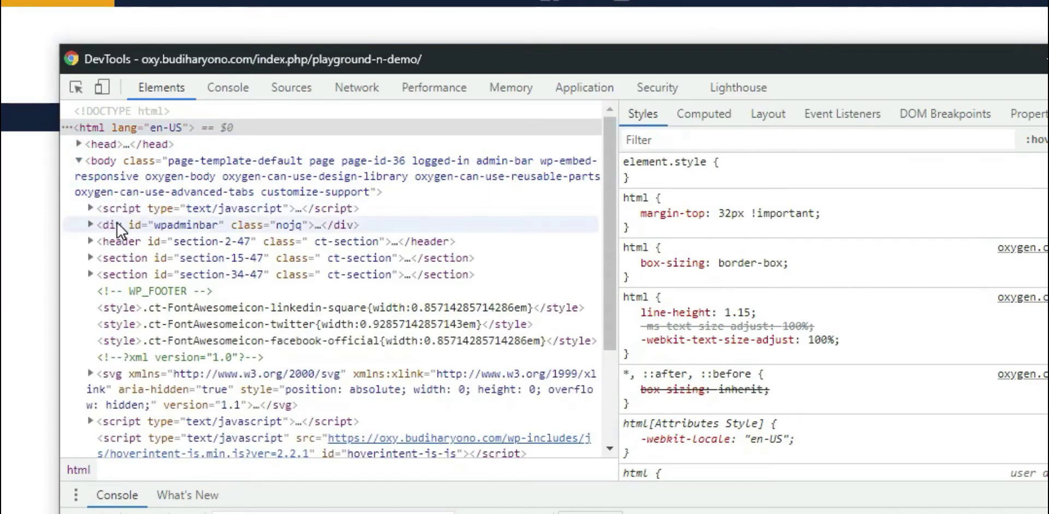
pyautogui.click(132, 246)
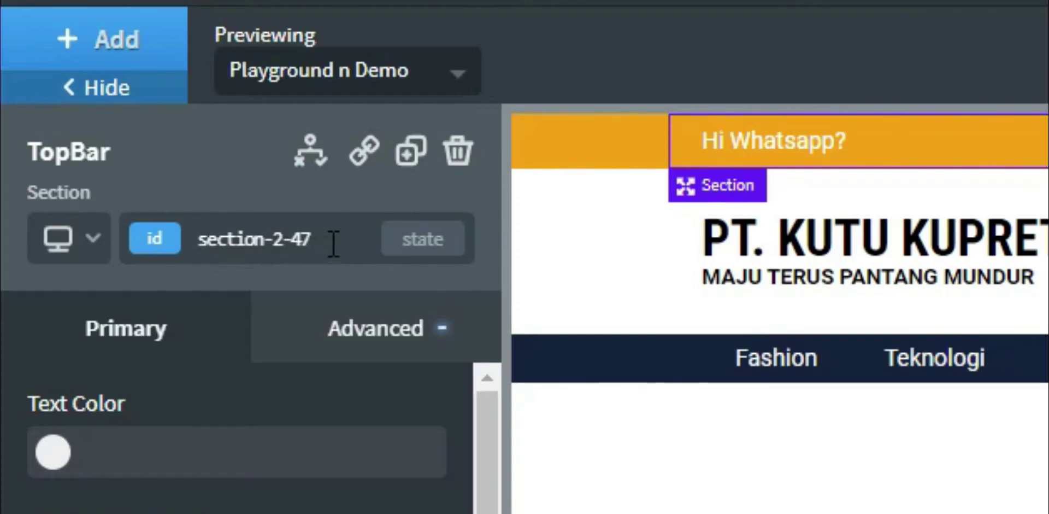
# - Change the TopBar section's id to TopBar and save the template
pyautogui.click(107, 79)
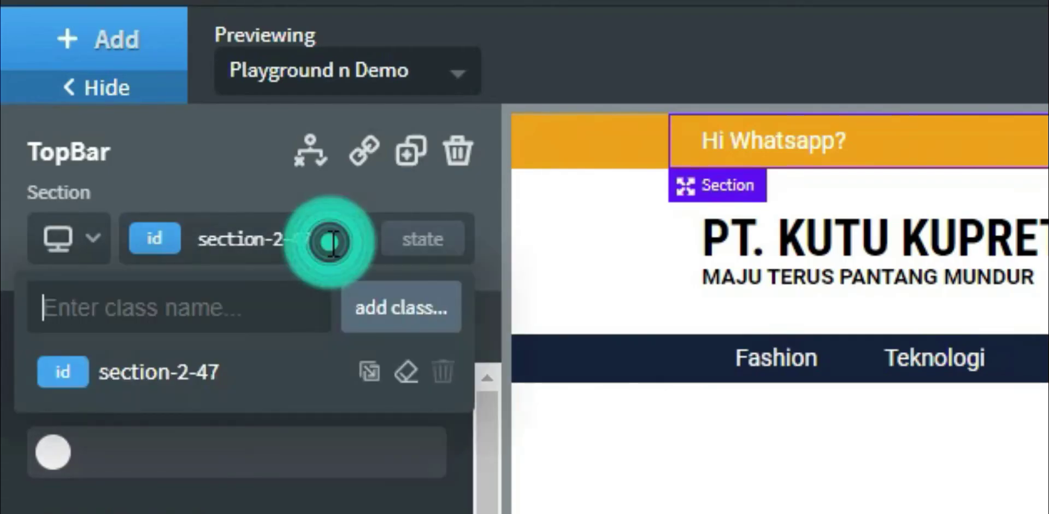
pyautogui.click(330, 241)
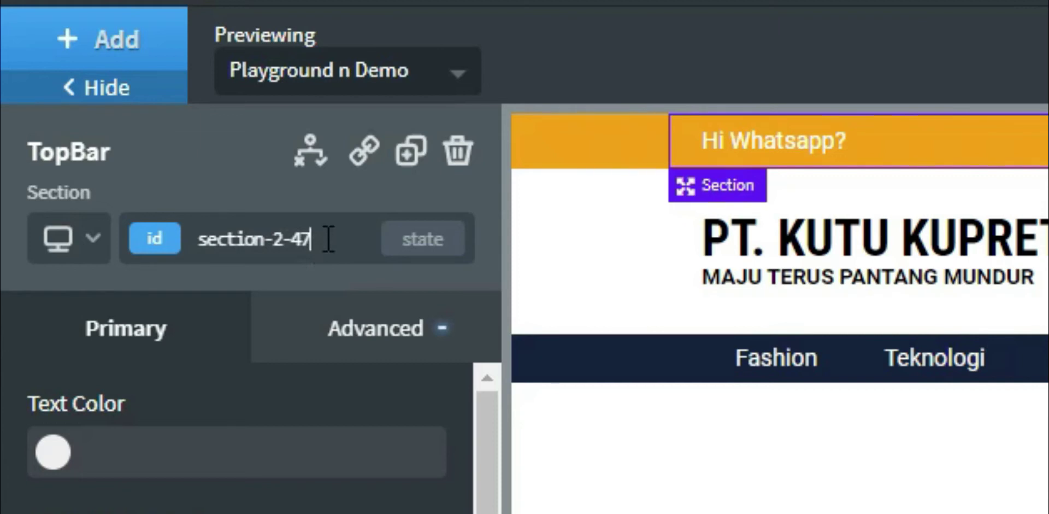
pyautogui.hotkey('ctrl', 'a')
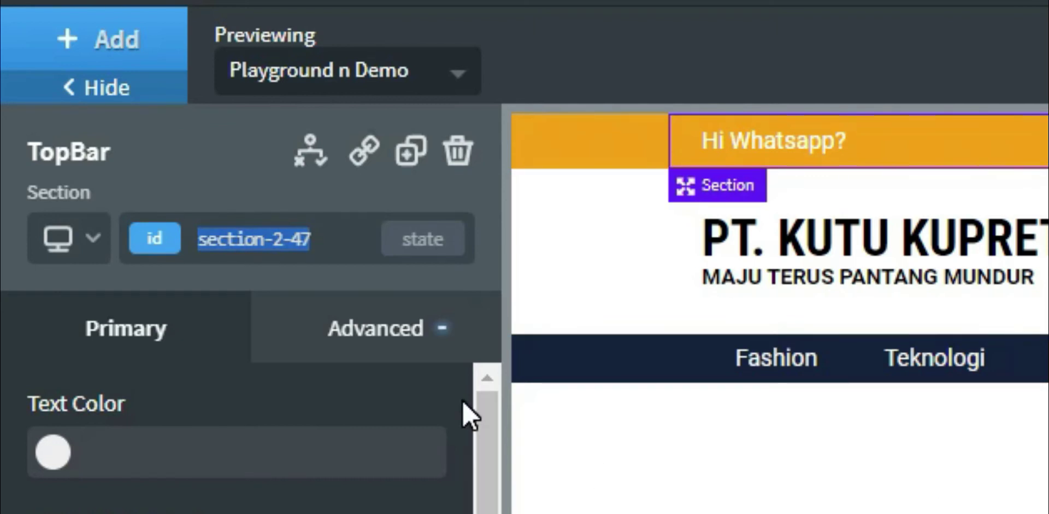
pyautogui.write('TopBar')
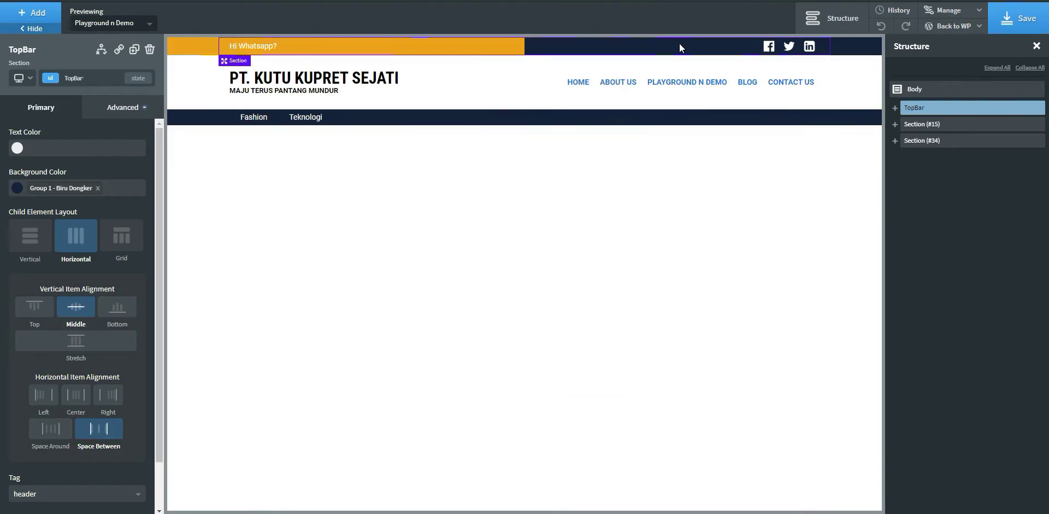
pyautogui.click(1019, 18)
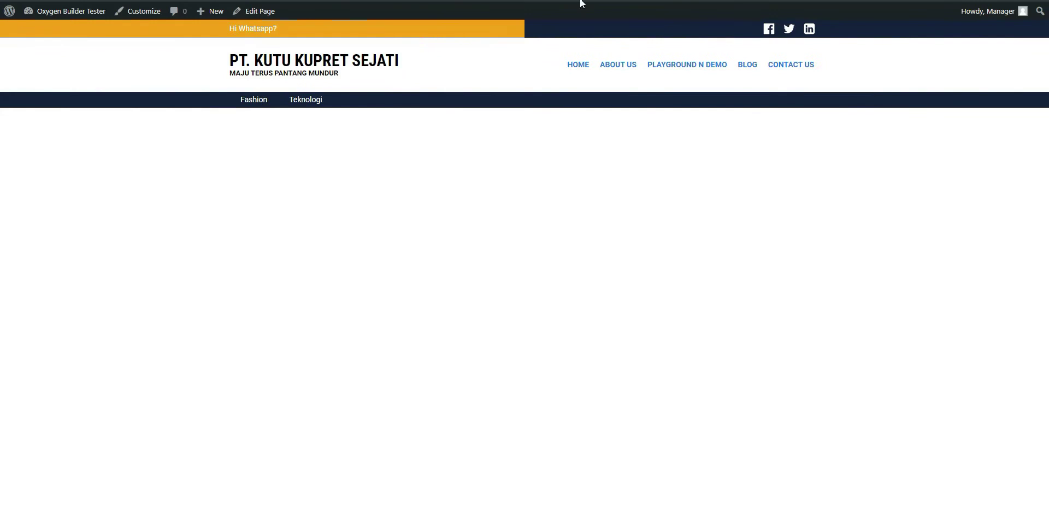
# - Inspect the live page's code again to check the header element's id
pyautogui.hotkey('ctrl', 'shift', 'i')
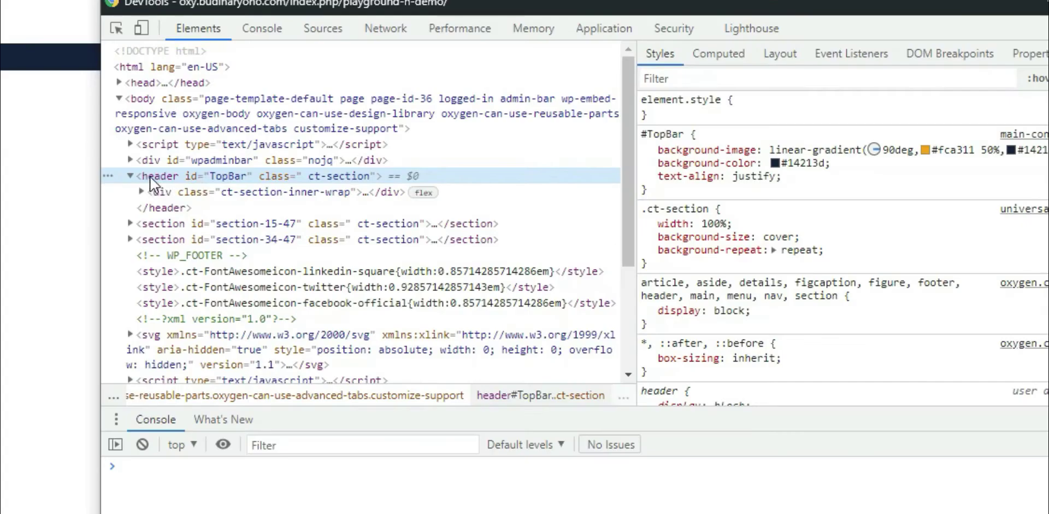
pyautogui.doubleClick(229, 177)
pyautogui.press('Return')
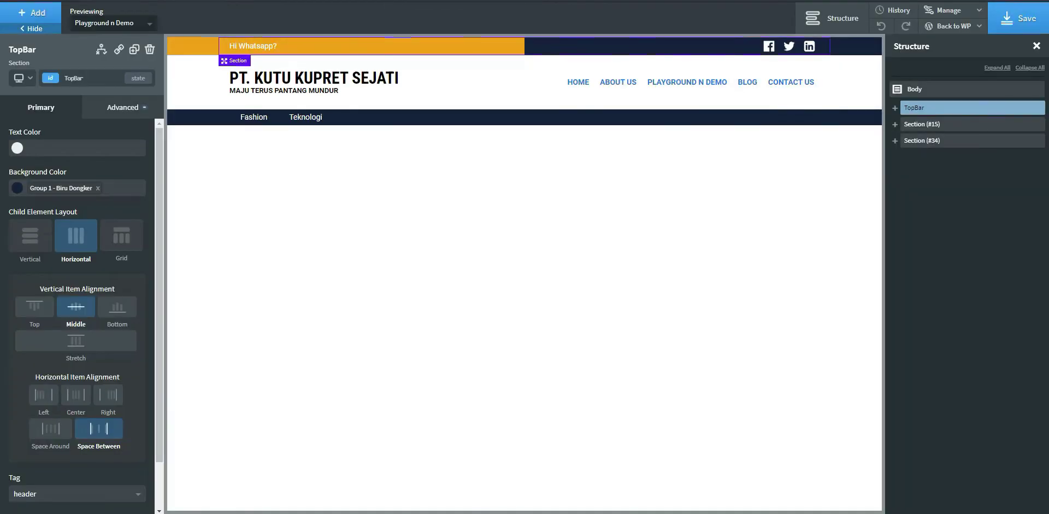
# - Rename Section (#15) as LogoMenu and set its id to LogoMenu
pyautogui.click(938, 129)
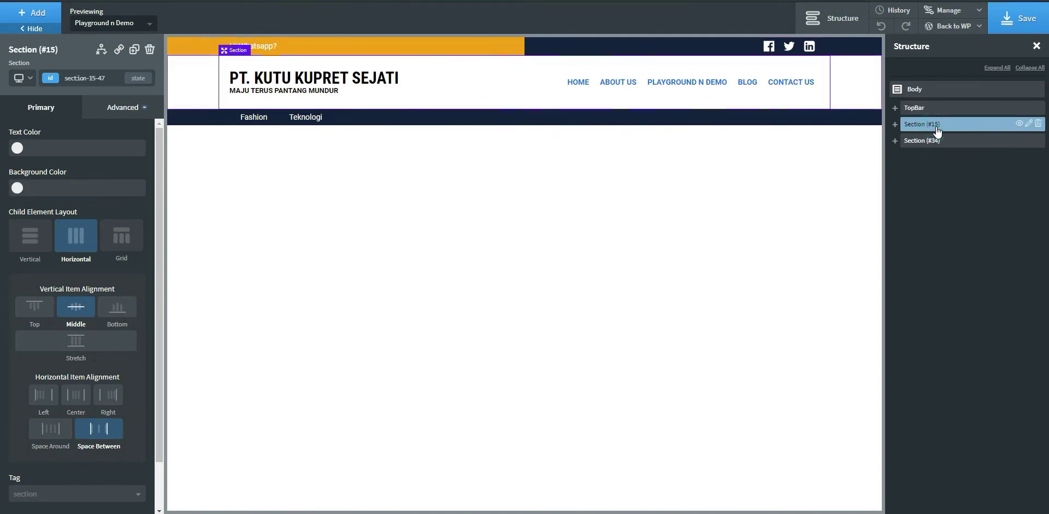
pyautogui.click(1025, 125)
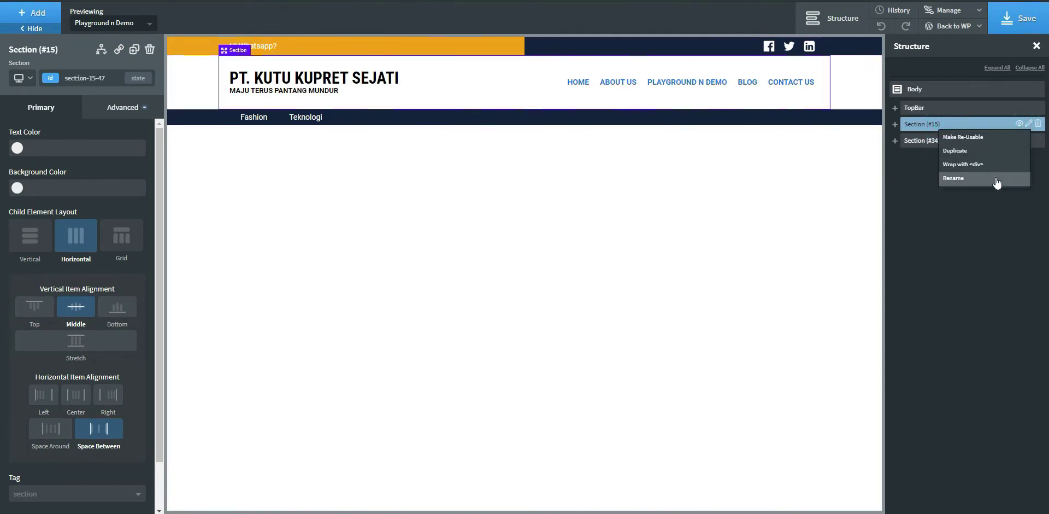
pyautogui.click(996, 177)
pyautogui.write('LogoMenu')
pyautogui.press('Return')
pyautogui.click(85, 78)
pyautogui.write('LogoMenu')
# - Rename Section (#34) as CategoryMenu and set its id to CategoryMenu
pyautogui.click(937, 145)
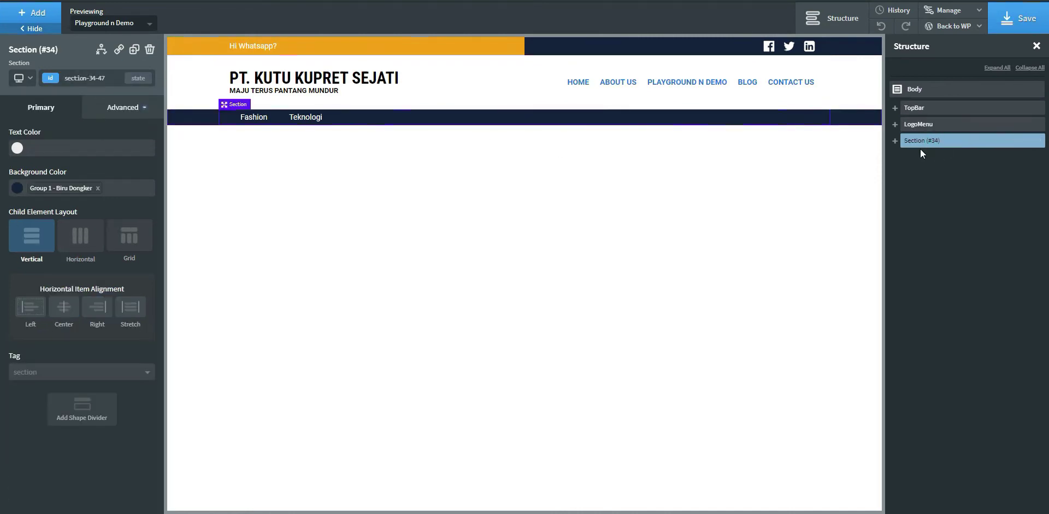
pyautogui.click(1027, 140)
pyautogui.click(980, 197)
pyautogui.write('Categor')
pyautogui.write('Menu')
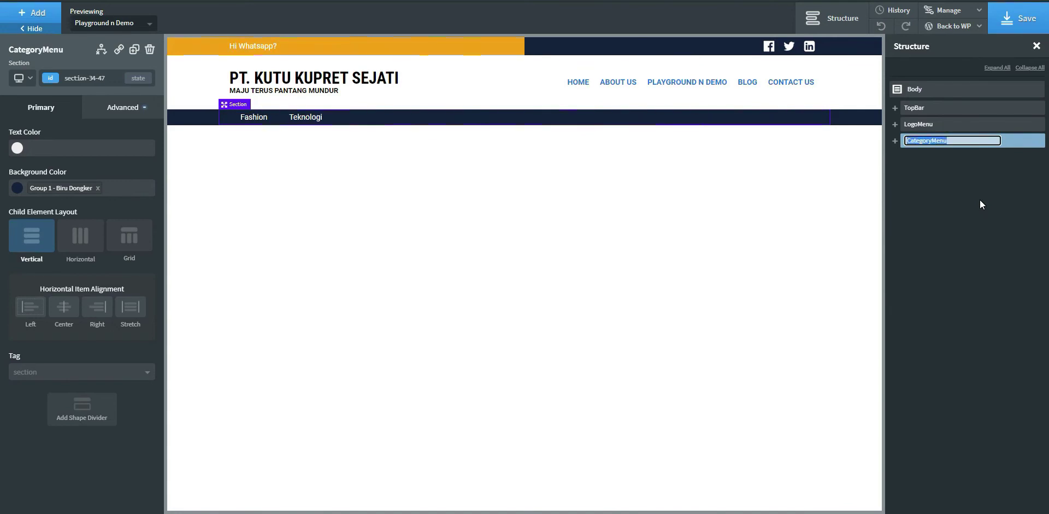
pyautogui.press('Return')
pyautogui.click(98, 79)
pyautogui.write('CategoryMenu')
pyautogui.click(131, 100)
pyautogui.click(87, 77)
pyautogui.click(145, 141)
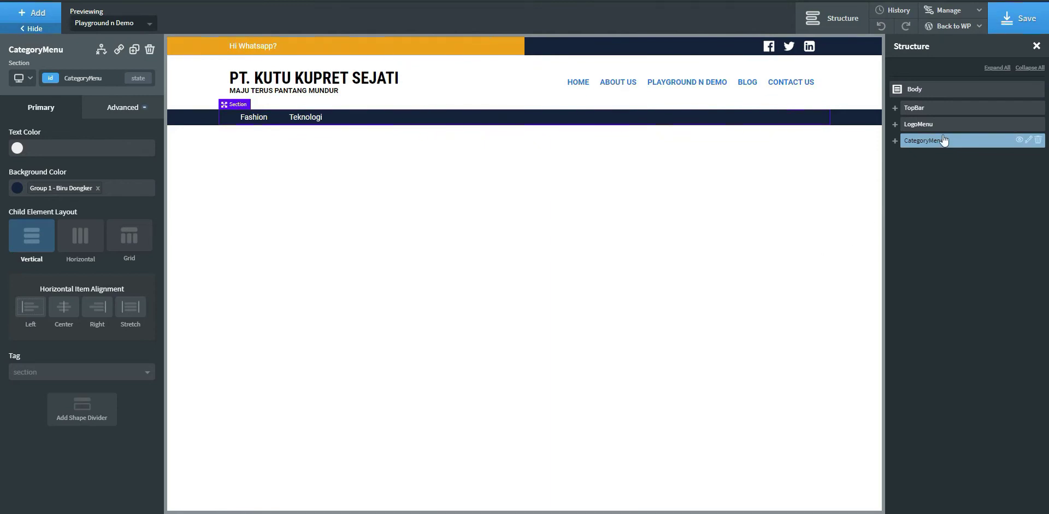
# - Set the TopBar section's height to 5 vh in its size and spacing settings
pyautogui.click(954, 109)
pyautogui.click(82, 78)
pyautogui.click(59, 129)
pyautogui.click(115, 109)
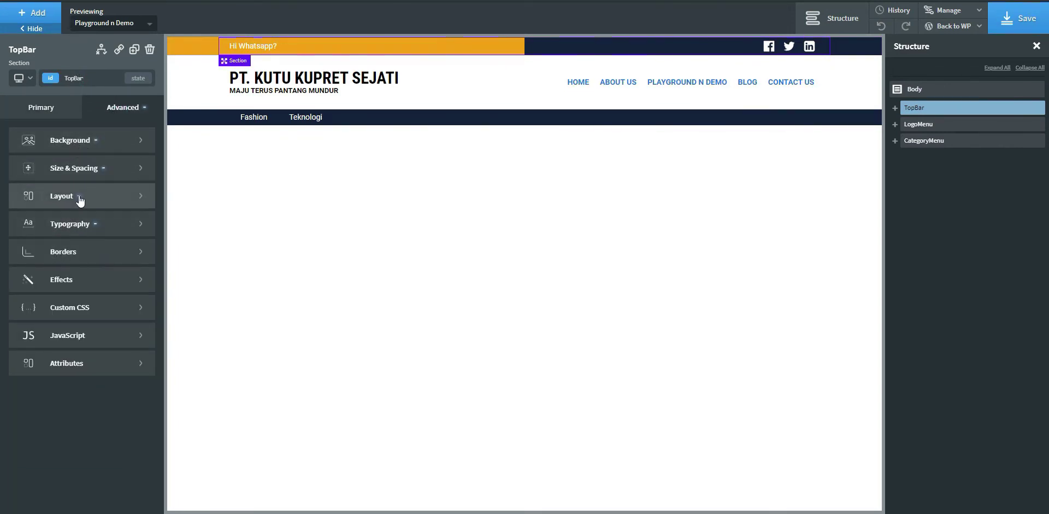
pyautogui.click(87, 168)
pyautogui.click(41, 298)
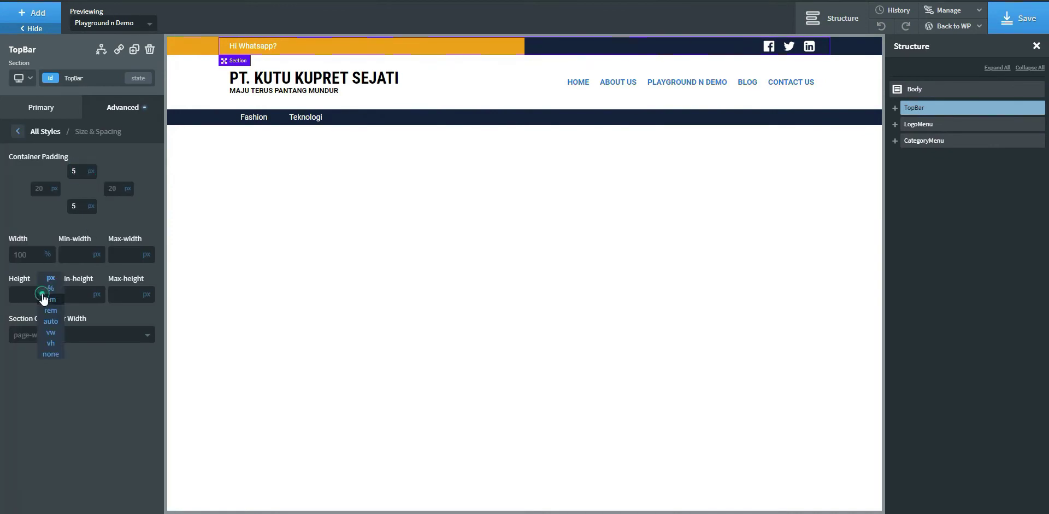
pyautogui.click(51, 344)
pyautogui.click(24, 292)
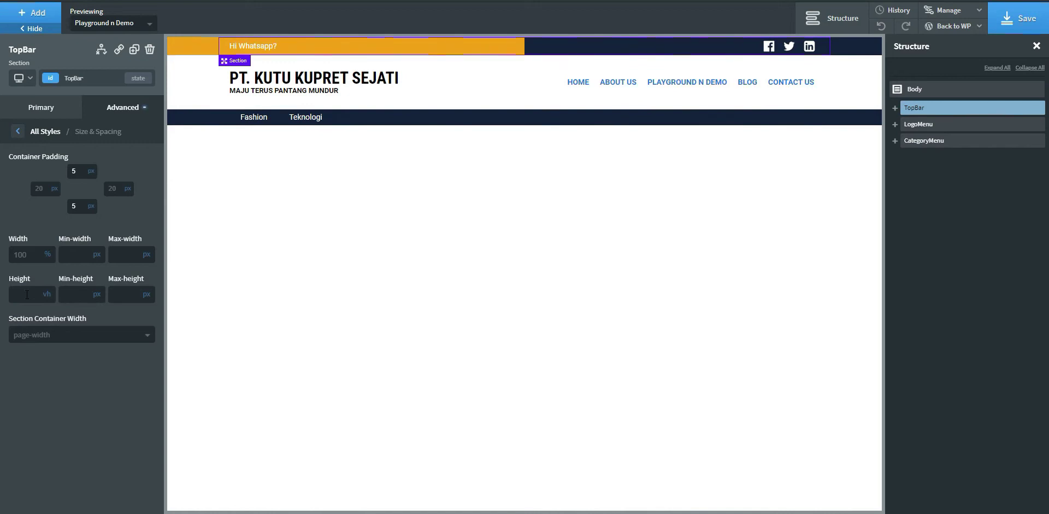
pyautogui.write('5')
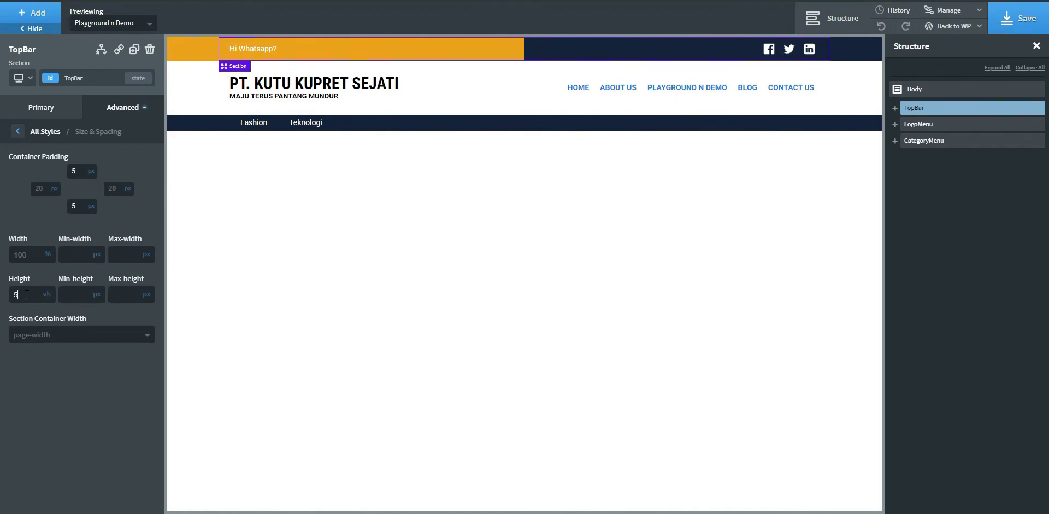
# - Set the CategoryMenu section's height to 5 vh in its size and spacing settings
pyautogui.click(920, 142)
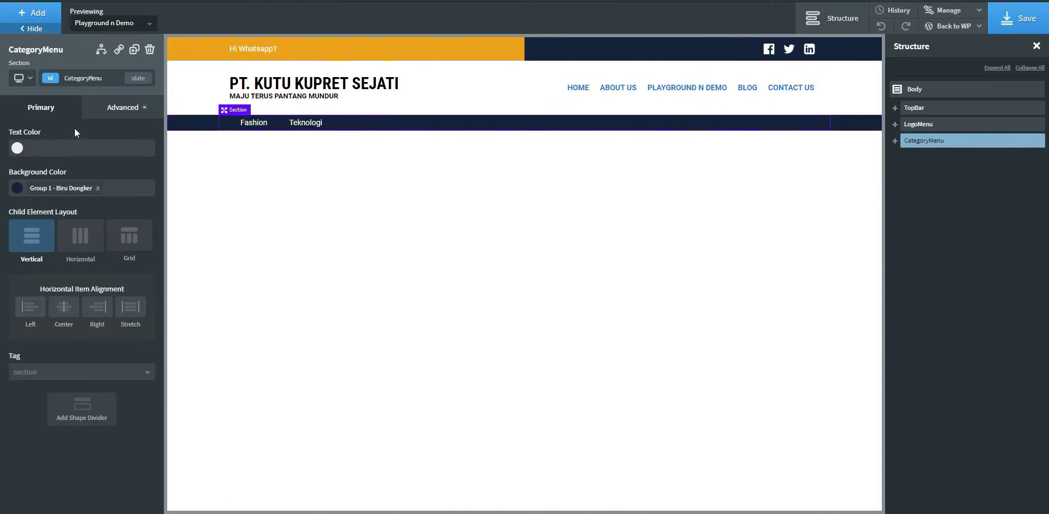
pyautogui.click(123, 106)
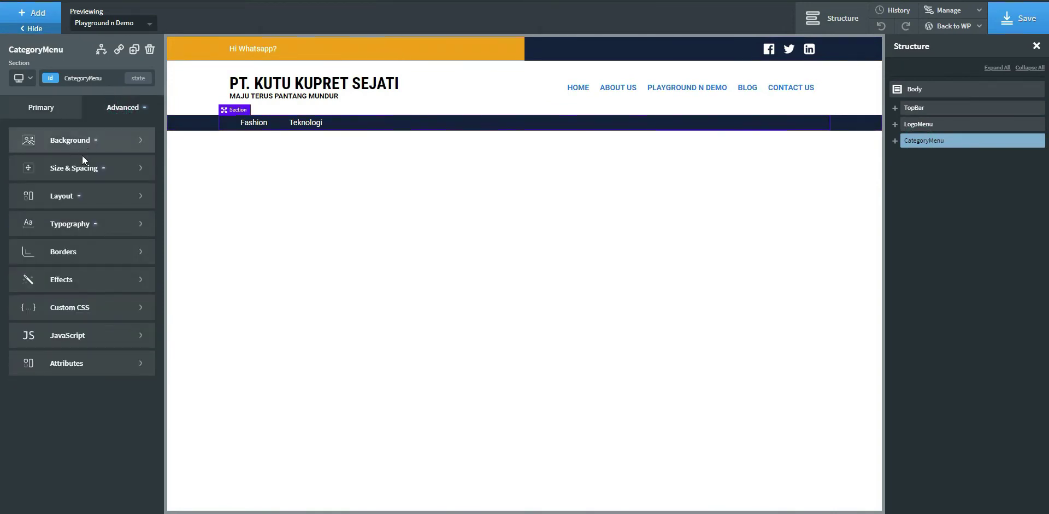
pyautogui.click(83, 72)
pyautogui.click(83, 71)
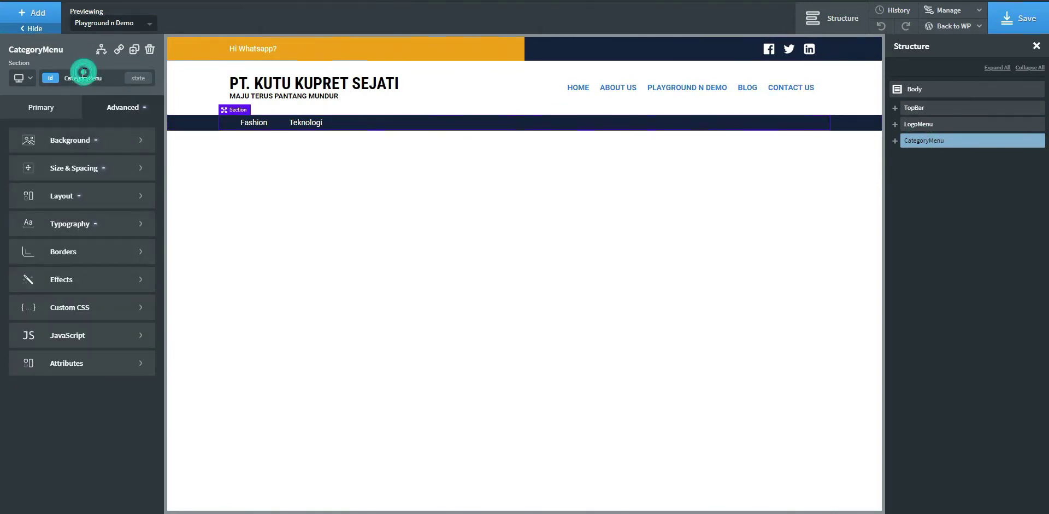
pyautogui.click(82, 168)
pyautogui.click(18, 295)
pyautogui.write('5')
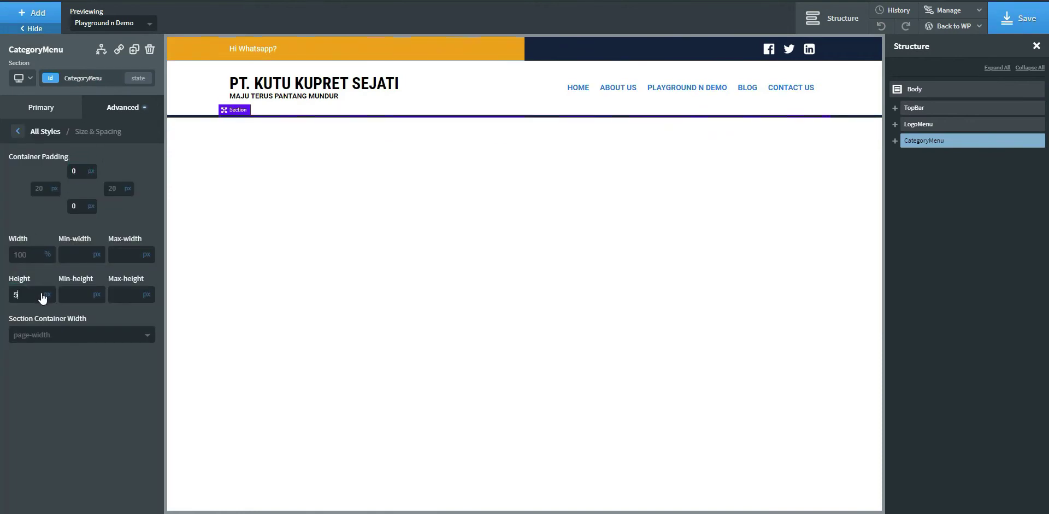
pyautogui.click(47, 294)
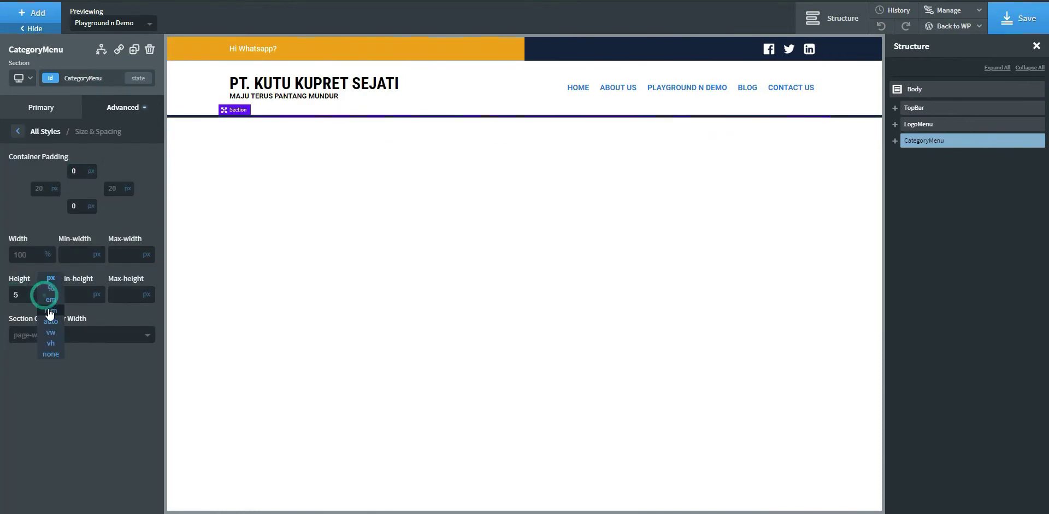
pyautogui.click(52, 342)
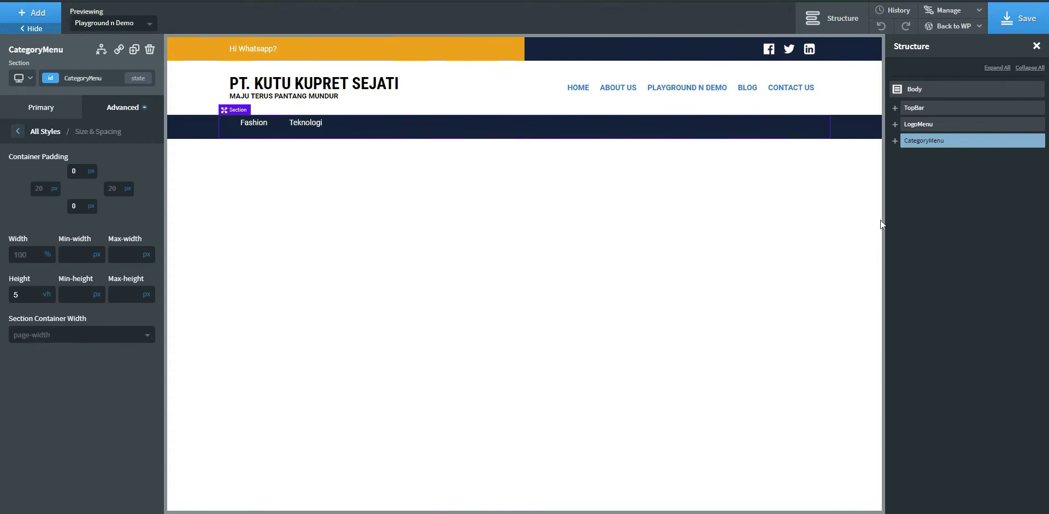
# - Set the LogoMenu section's height to 15 vh in its size and spacing settings
pyautogui.click(947, 126)
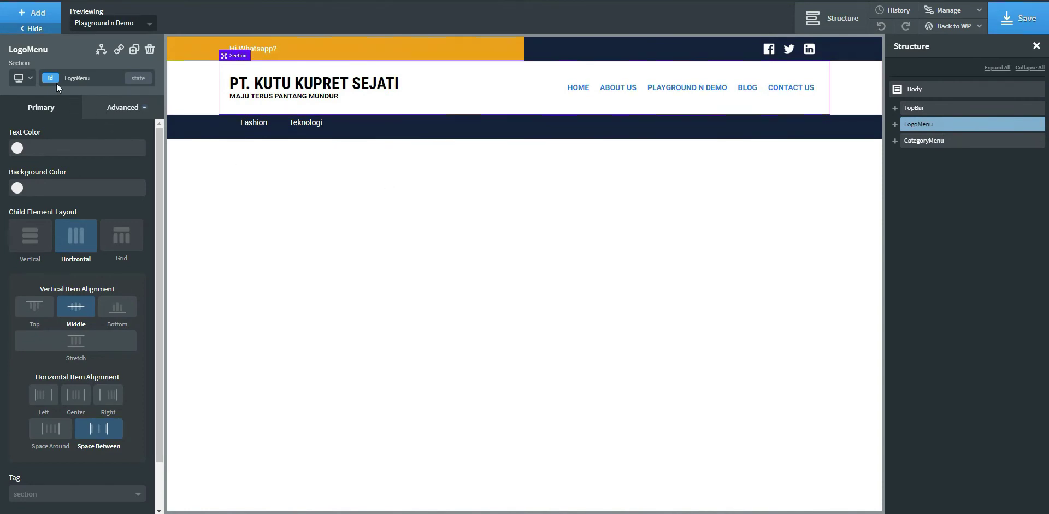
pyautogui.click(97, 107)
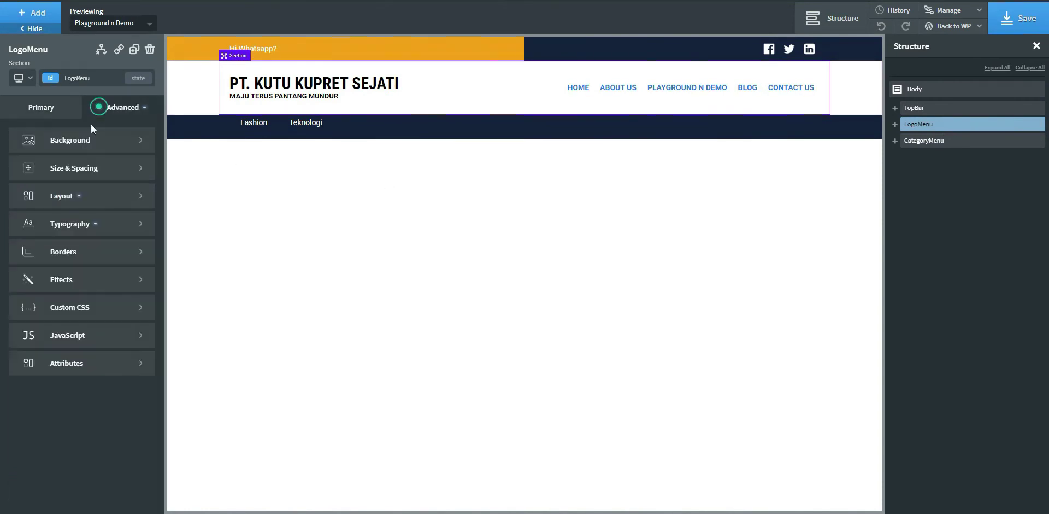
pyautogui.click(73, 170)
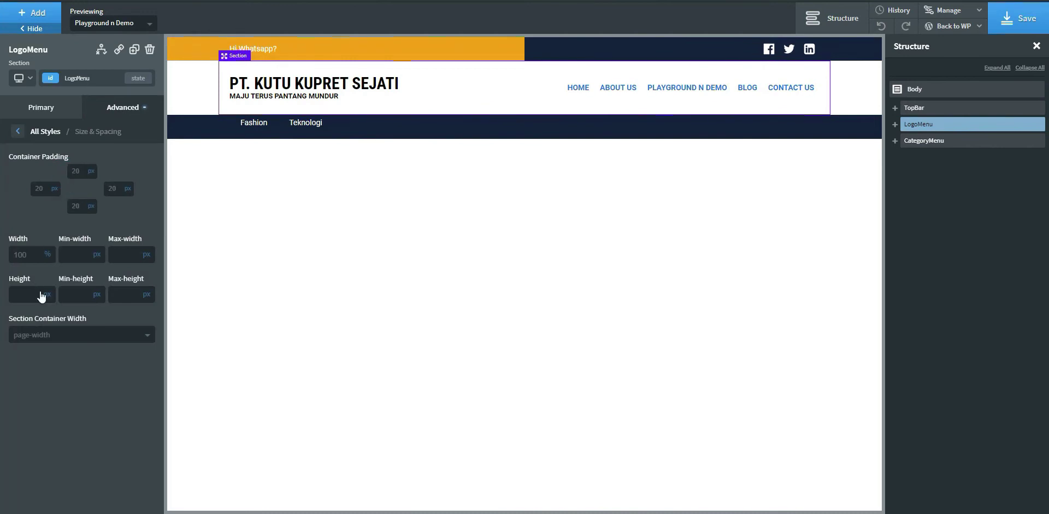
pyautogui.moveTo(49, 300)
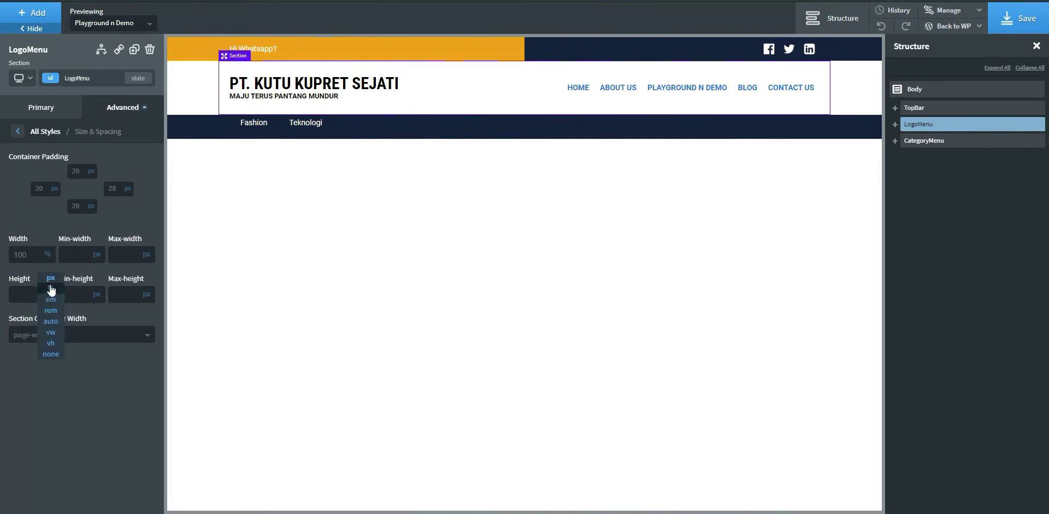
pyautogui.click(51, 343)
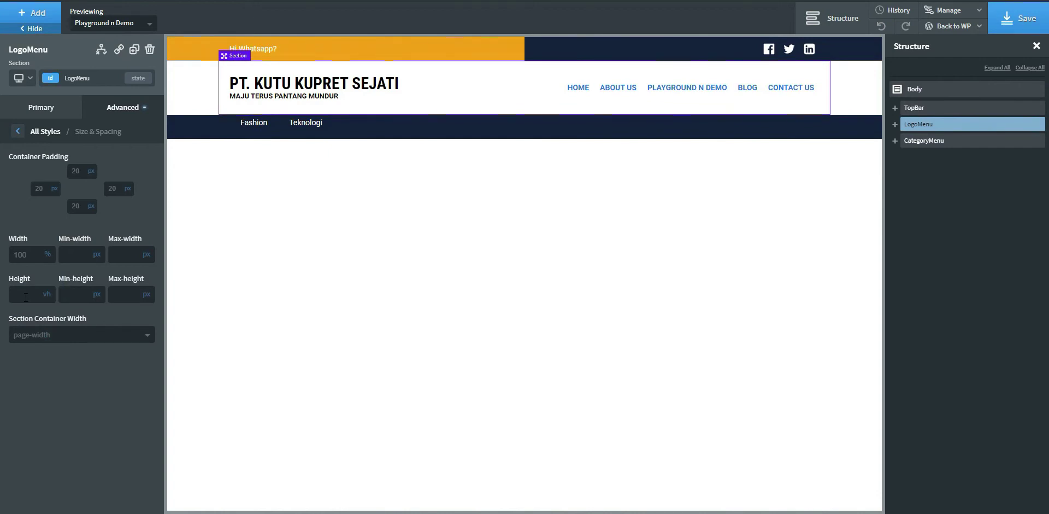
pyautogui.click(26, 297)
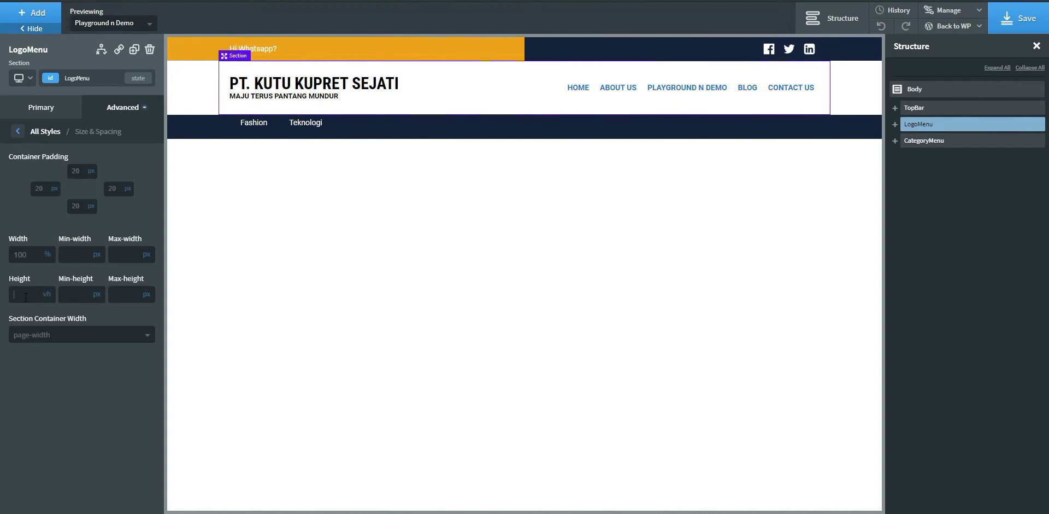
pyautogui.write('15')
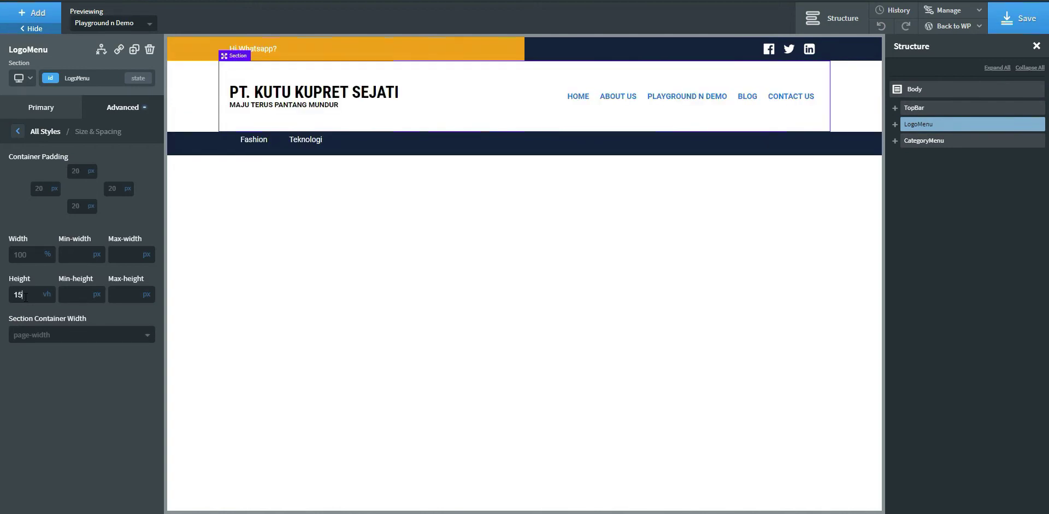
pyautogui.doubleClick(26, 297)
pyautogui.write('1')
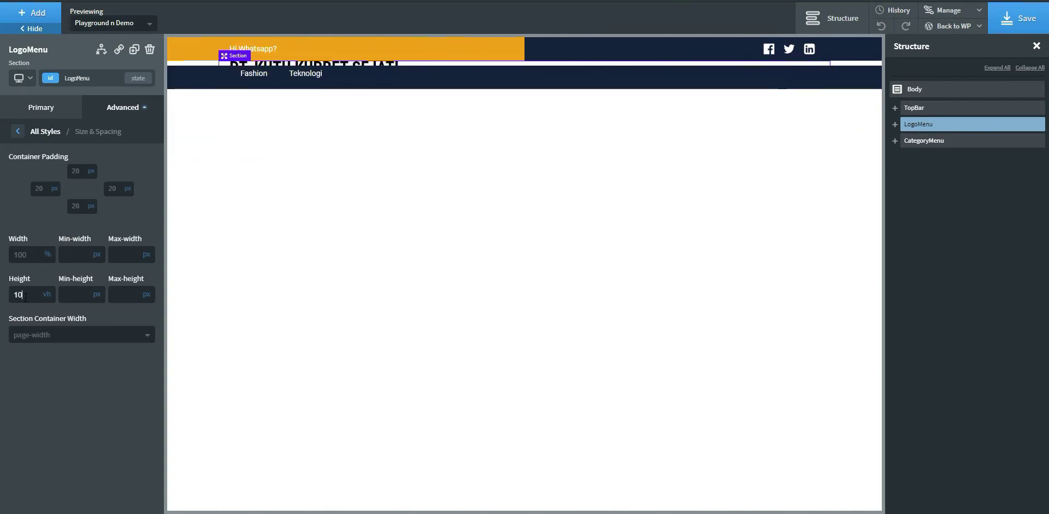
pyautogui.press('BackSpace')
pyautogui.write('15')
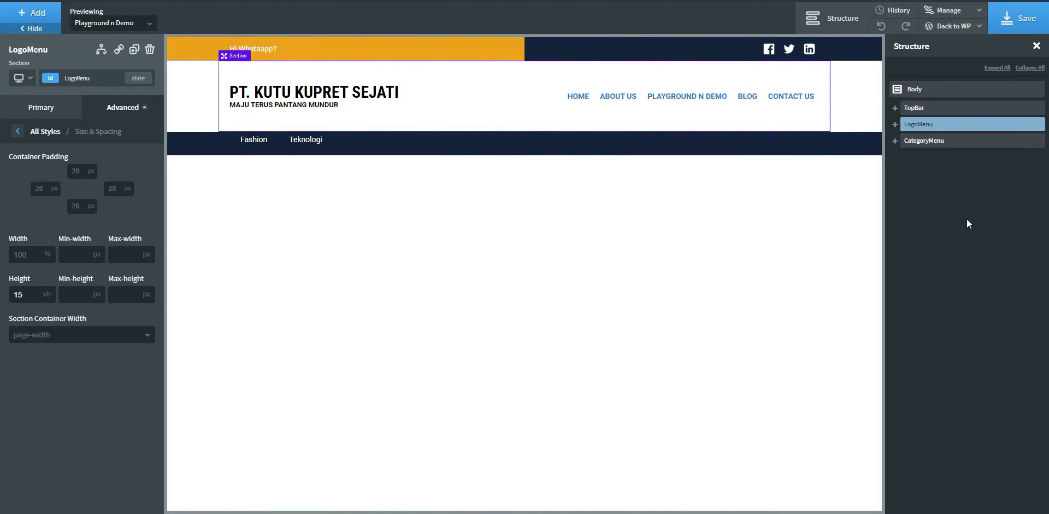
# - Set the CategoryMenu section's justify content to center in its layout settings
pyautogui.click(938, 143)
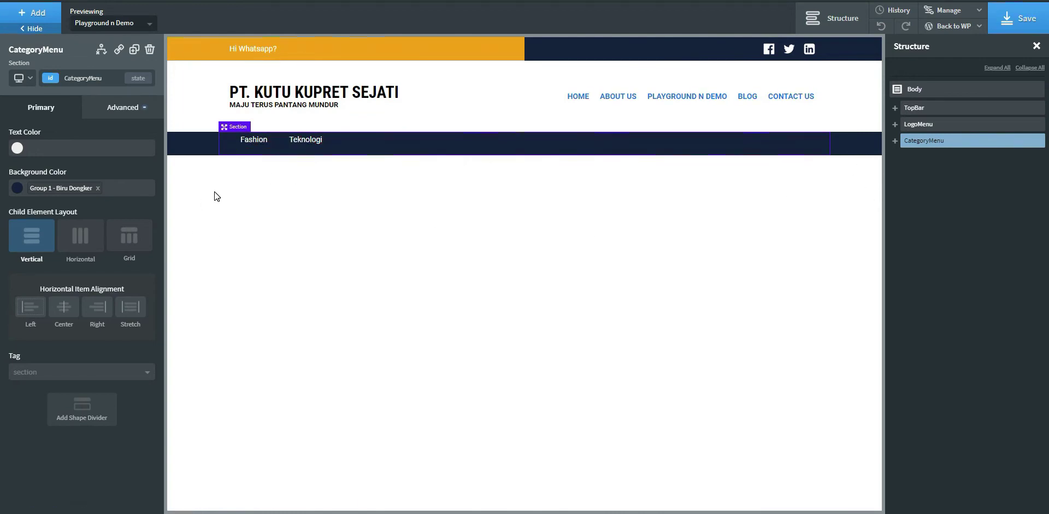
pyautogui.click(112, 107)
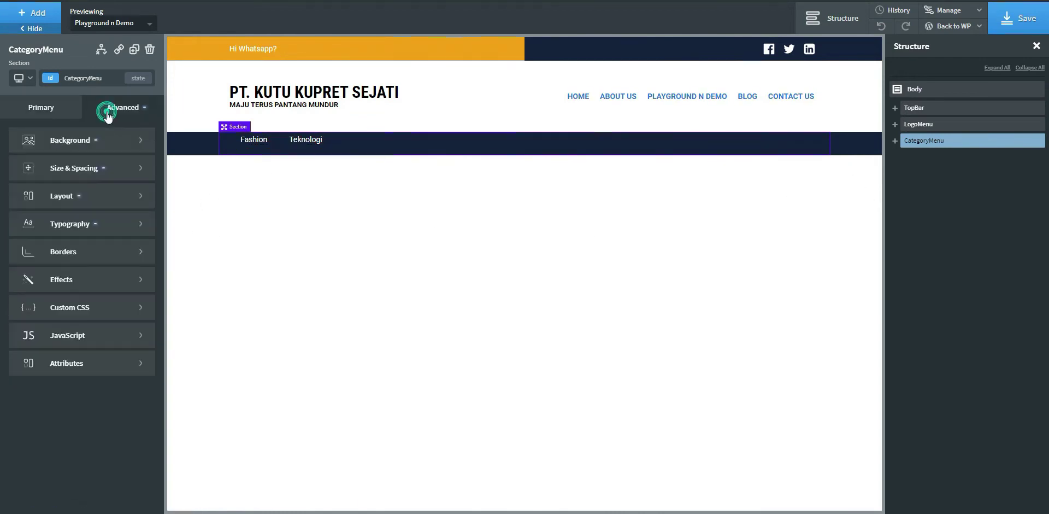
pyautogui.click(91, 203)
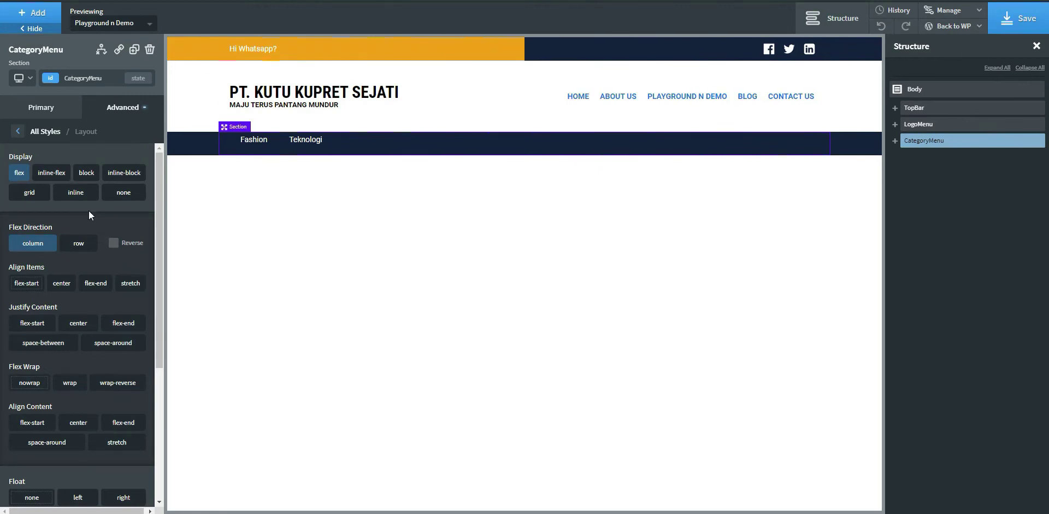
pyautogui.click(78, 324)
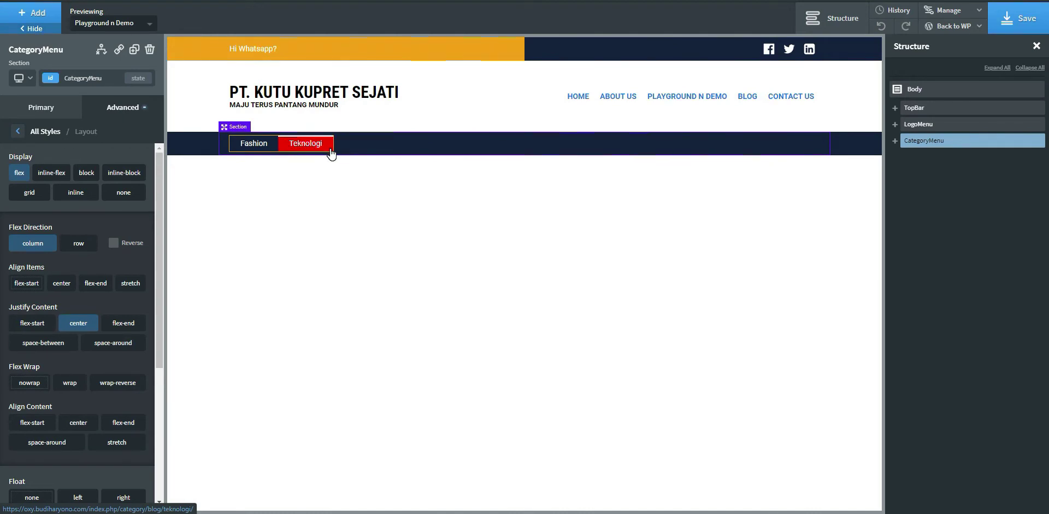
# - Save the template and reload the live page to check the header
pyautogui.click(1012, 20)
pyautogui.hotkey('ctrl', 'Tab')
pyautogui.press('F5')
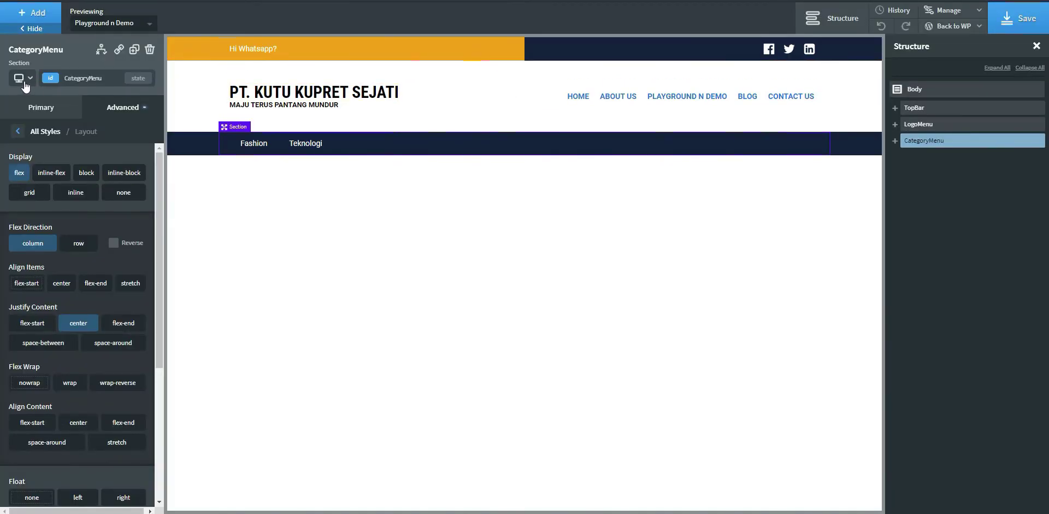
# - Preview the header at the Page container (1120px) and below and the Less than 992px breakpoints
pyautogui.click(23, 78)
pyautogui.click(35, 110)
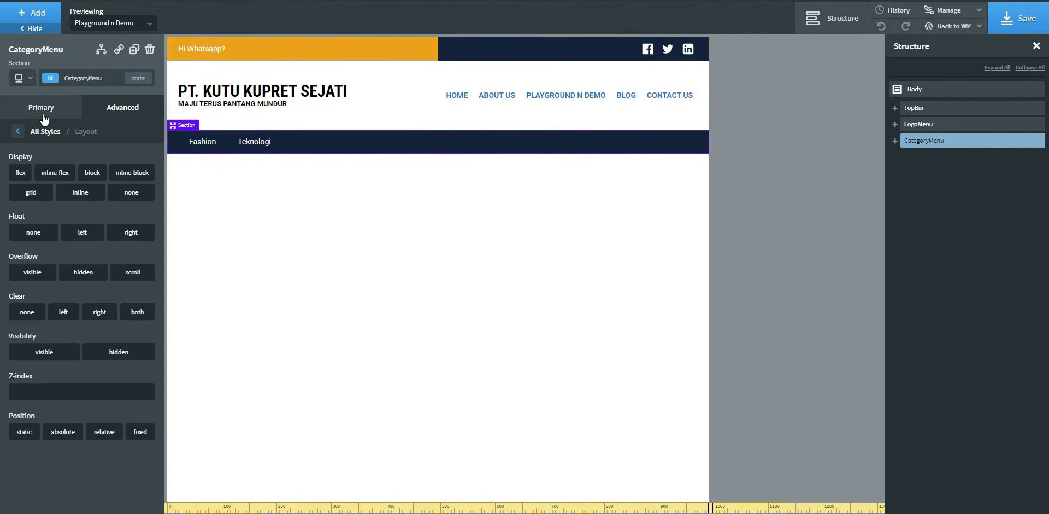
pyautogui.click(30, 79)
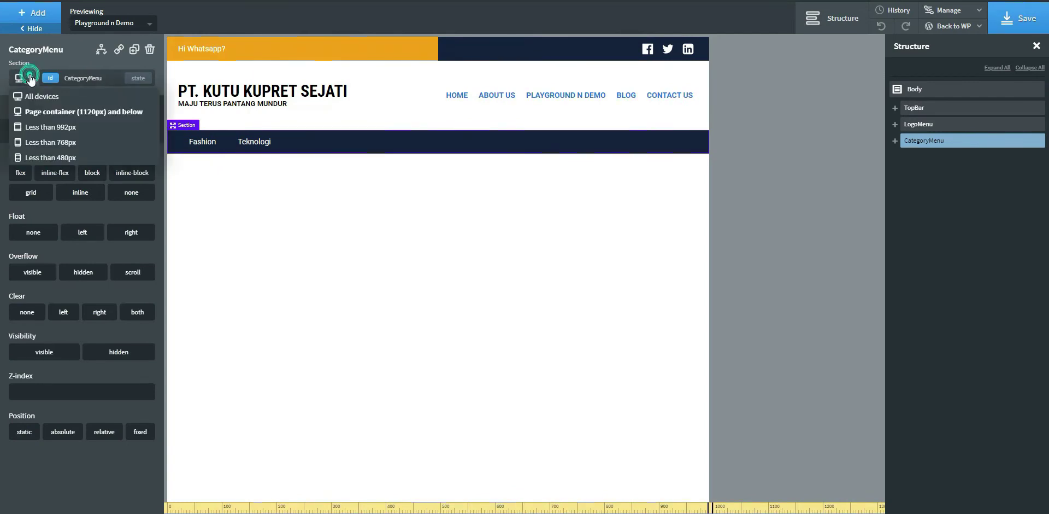
pyautogui.click(45, 128)
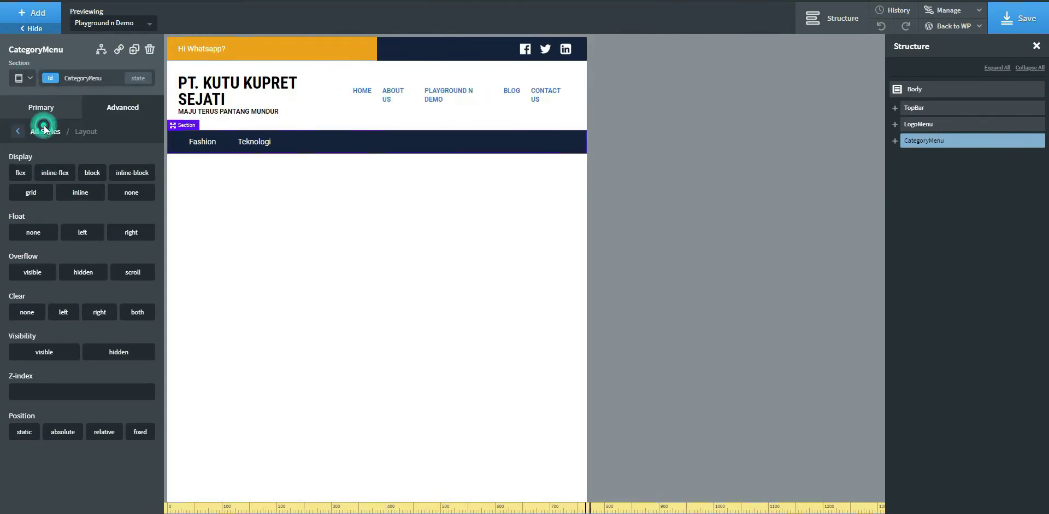
pyautogui.click(25, 80)
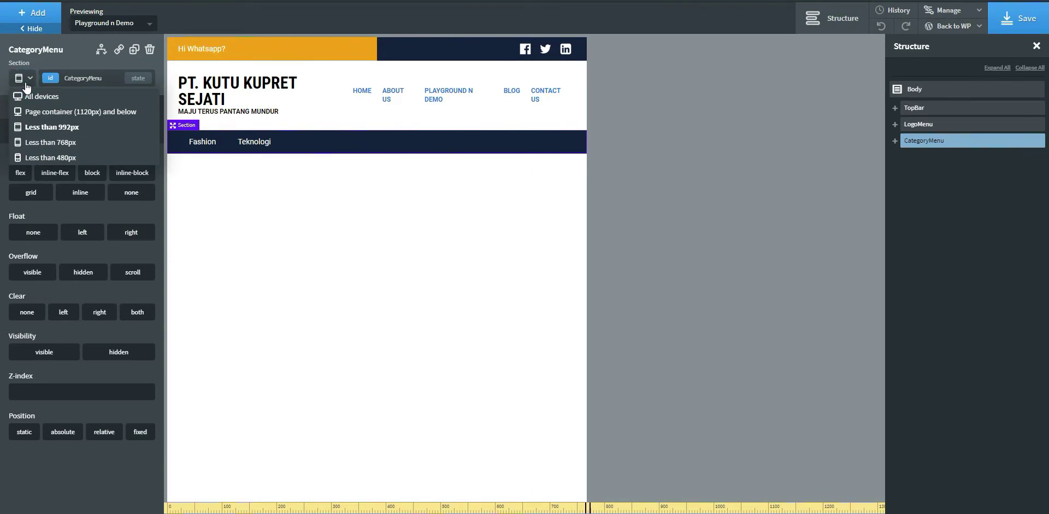
pyautogui.click(104, 63)
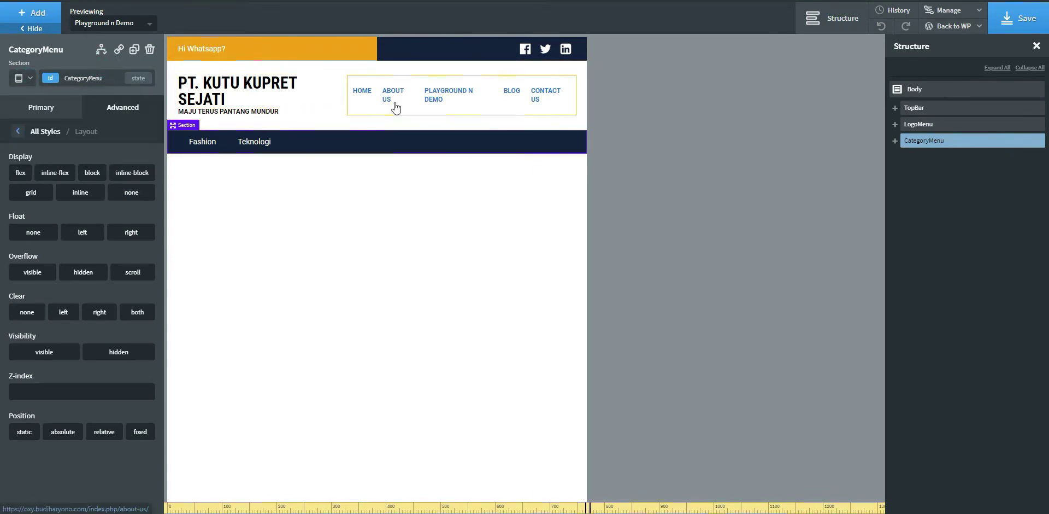
# - Set the company name heading's font size to 24 px for the Less than 992px breakpoint
pyautogui.click(260, 98)
pyautogui.click(24, 227)
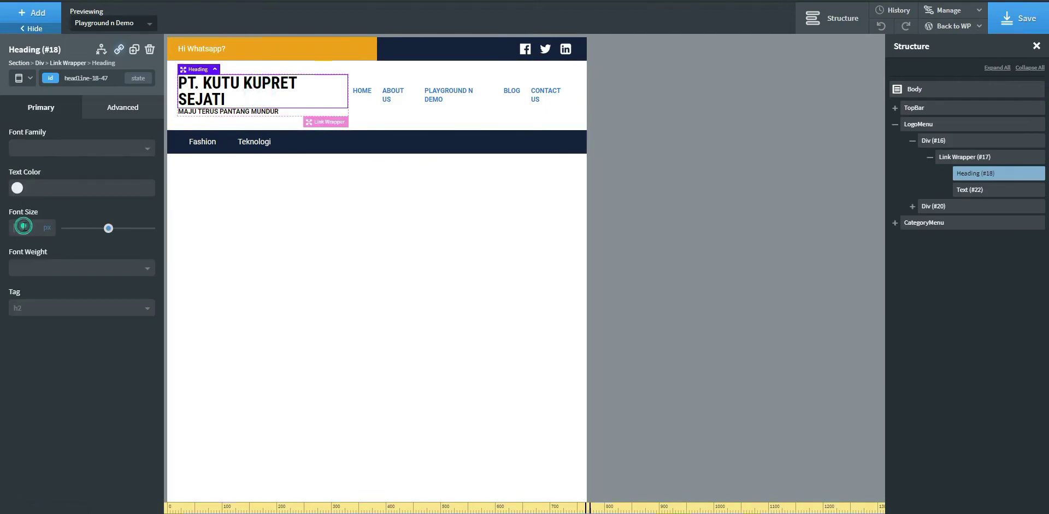
pyautogui.write('20')
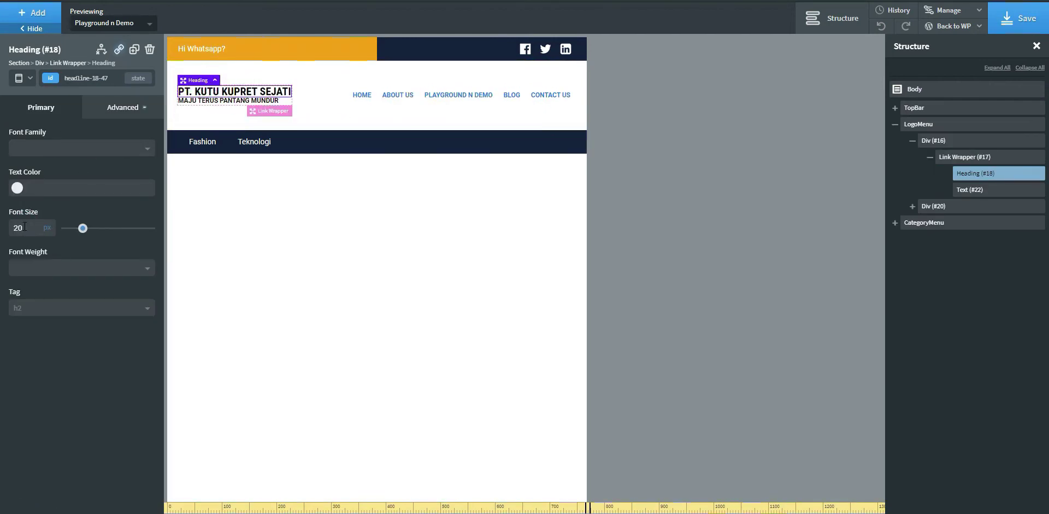
pyautogui.press('Up')
pyautogui.press('Up')
pyautogui.press('Up')
pyautogui.press('Up')
pyautogui.press('Up')
pyautogui.press('Up')
pyautogui.press('Up')
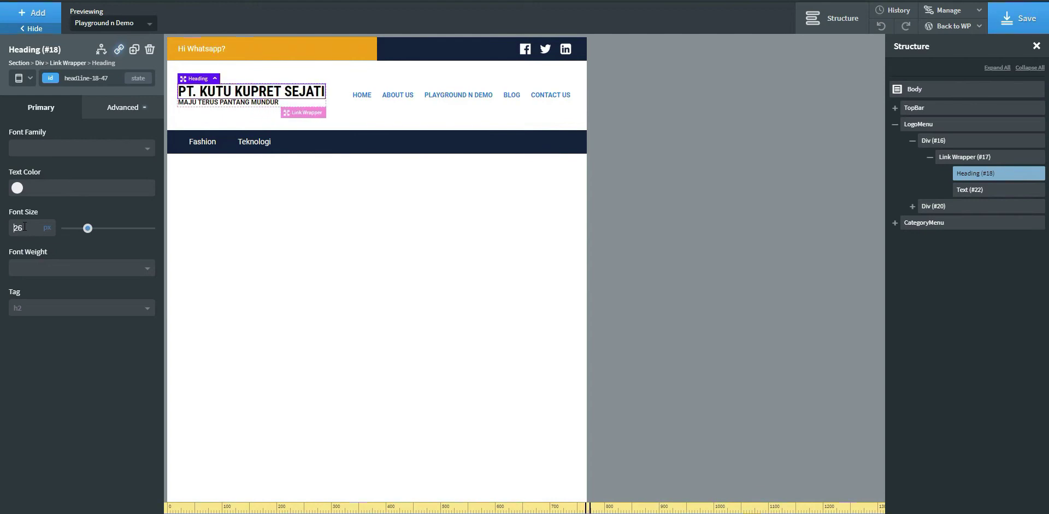
pyautogui.press('Down')
pyautogui.press('Down')
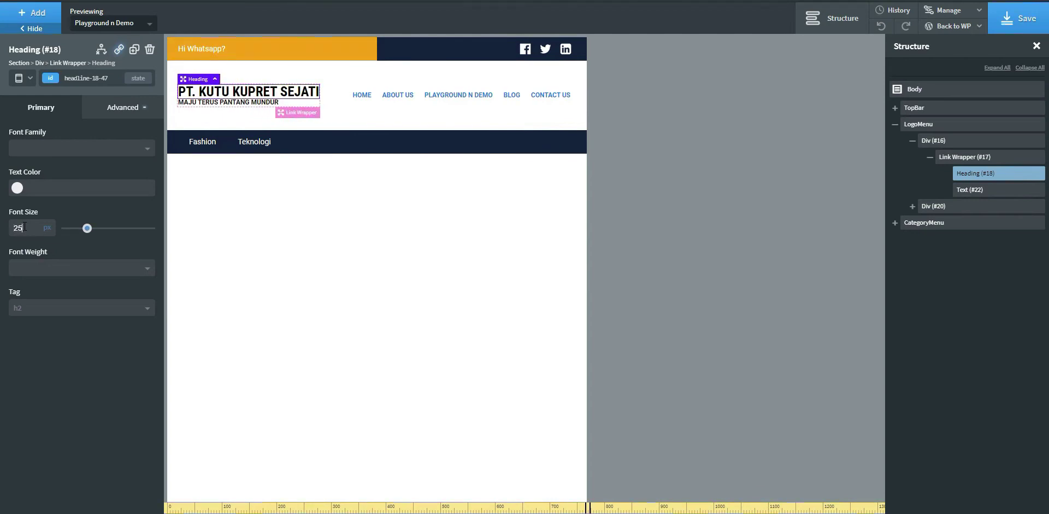
pyautogui.press('Down')
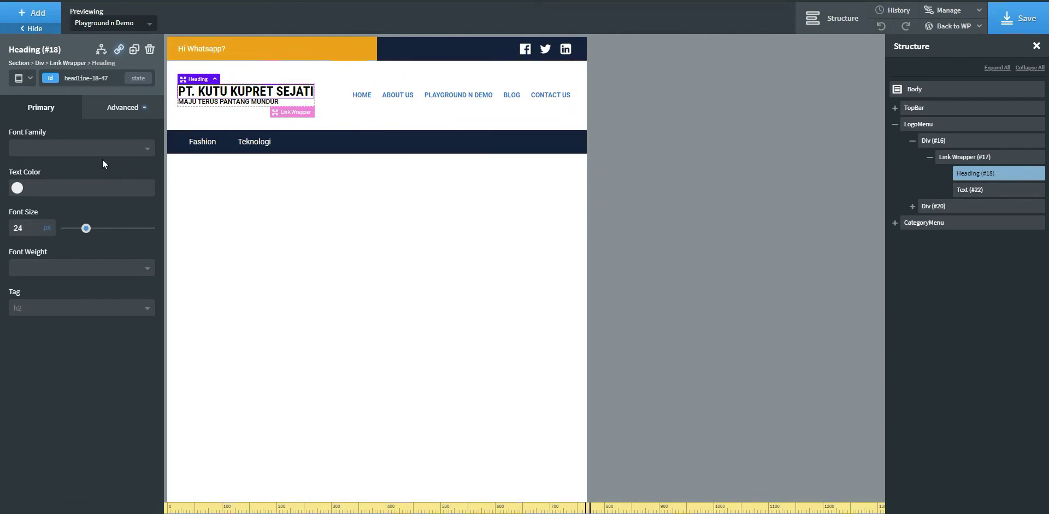
# - Check the heading at the Less than 768px and Less than 480px breakpoints, and return to All devices
pyautogui.click(19, 79)
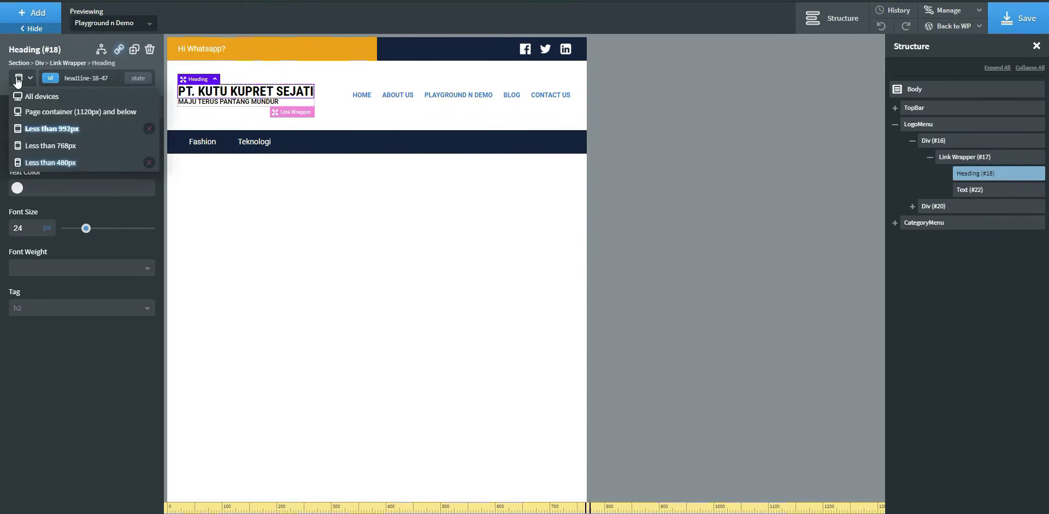
pyautogui.click(31, 146)
pyautogui.click(18, 78)
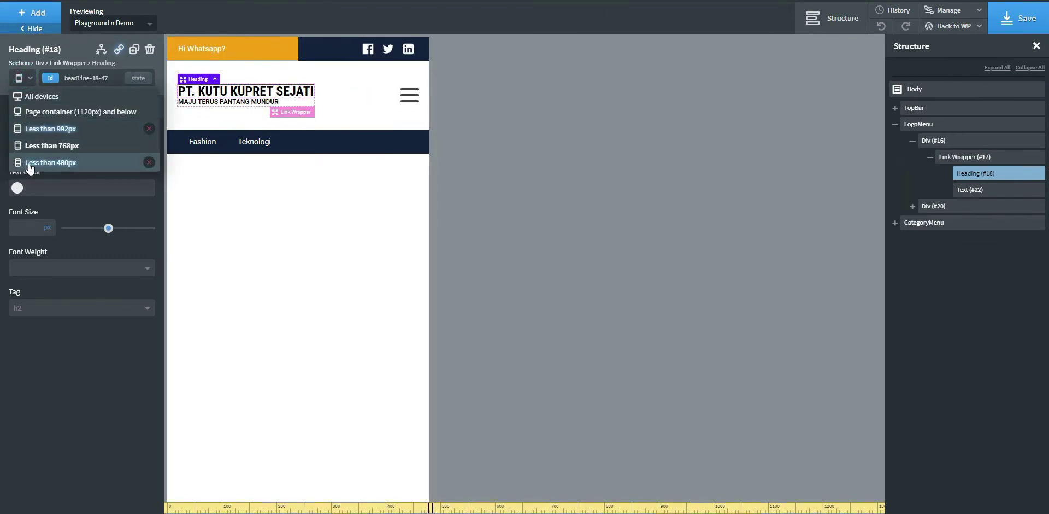
pyautogui.click(30, 162)
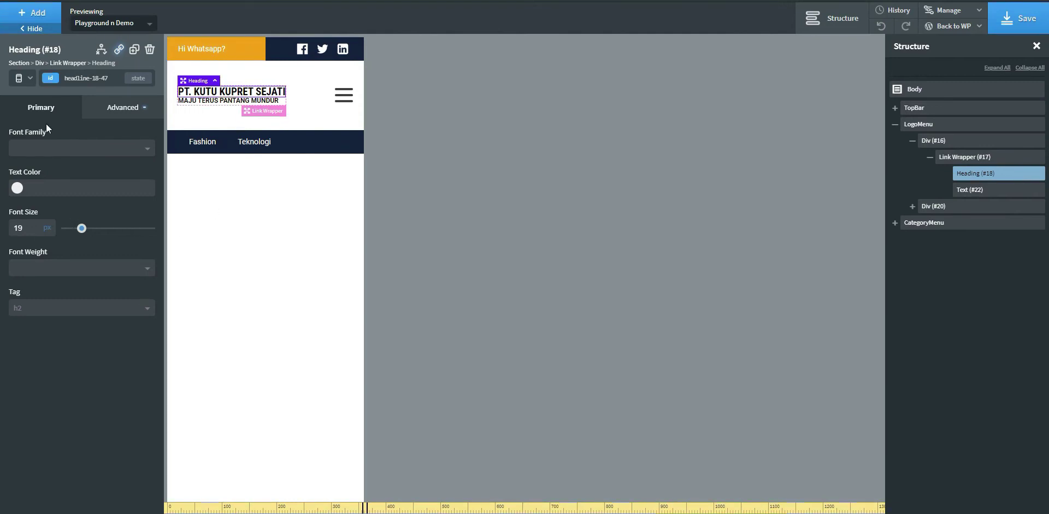
pyautogui.click(41, 109)
pyautogui.click(21, 78)
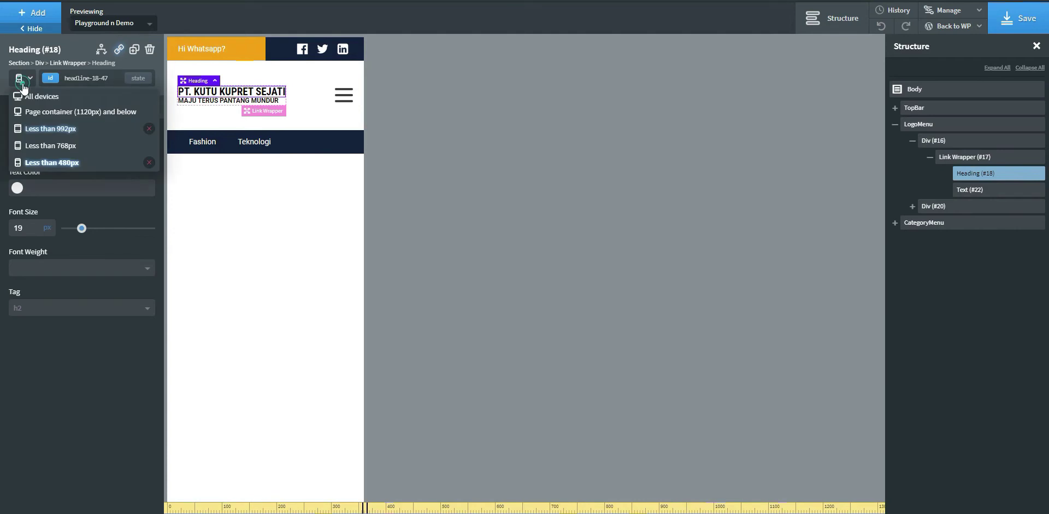
pyautogui.click(33, 97)
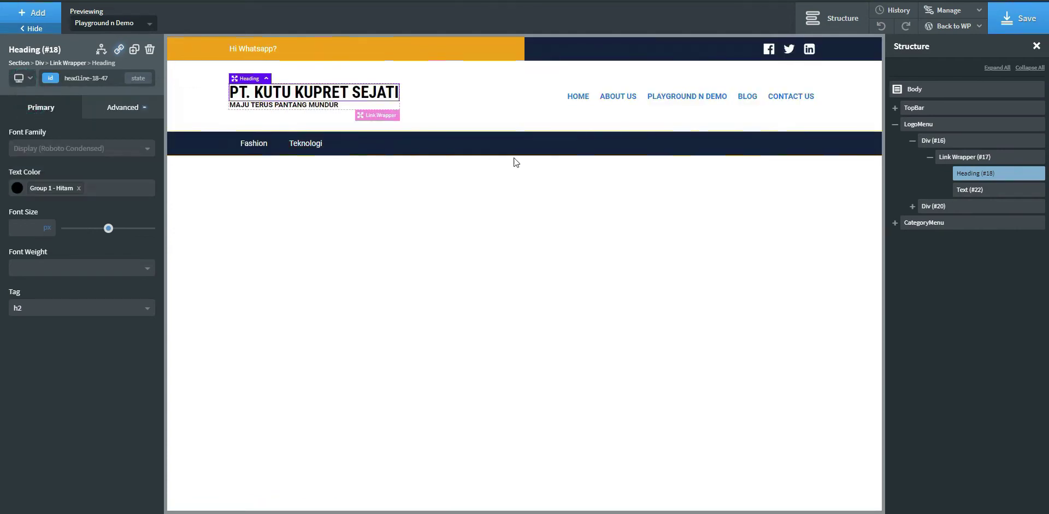
# - Set the primary navigation menu's text color to the red #db0a0a
pyautogui.click(636, 108)
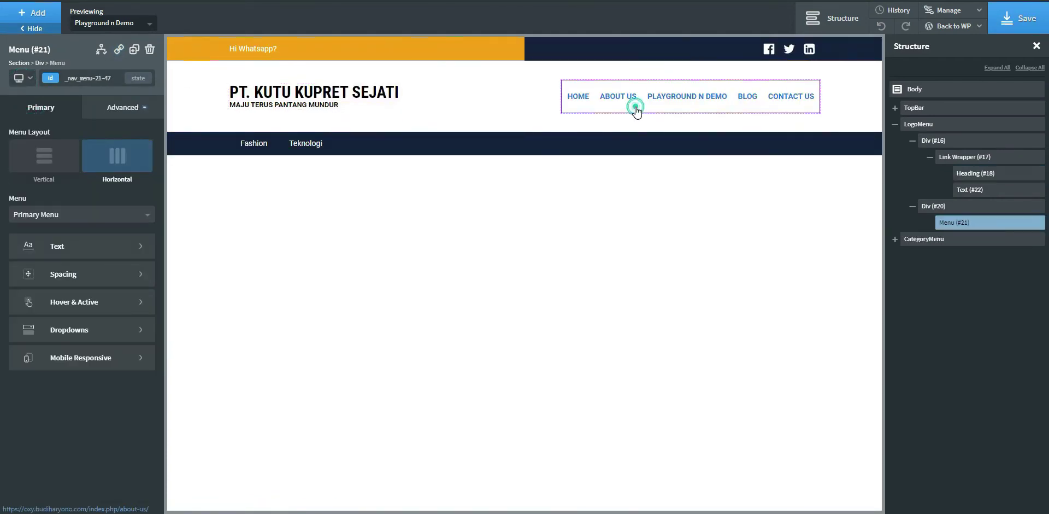
pyautogui.click(99, 255)
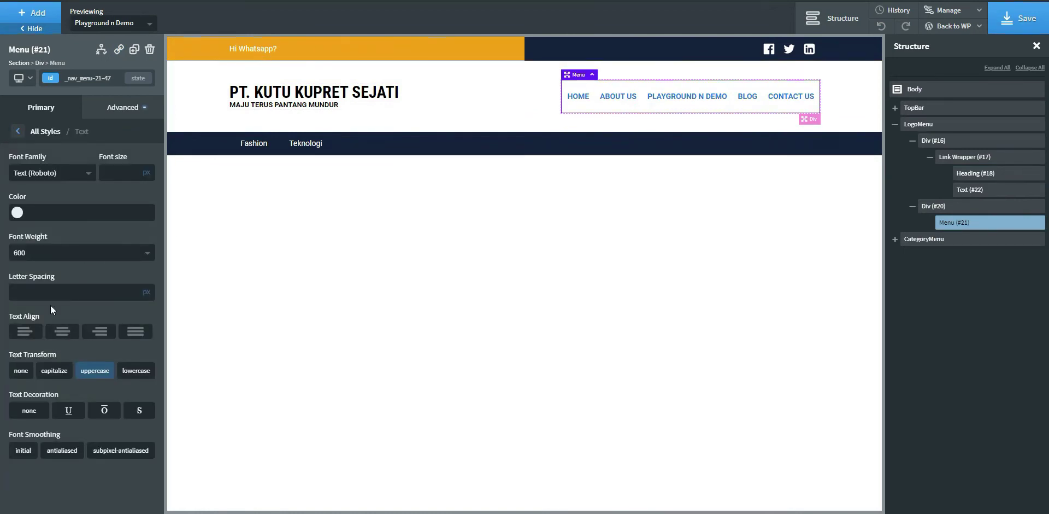
pyautogui.click(18, 213)
pyautogui.click(87, 238)
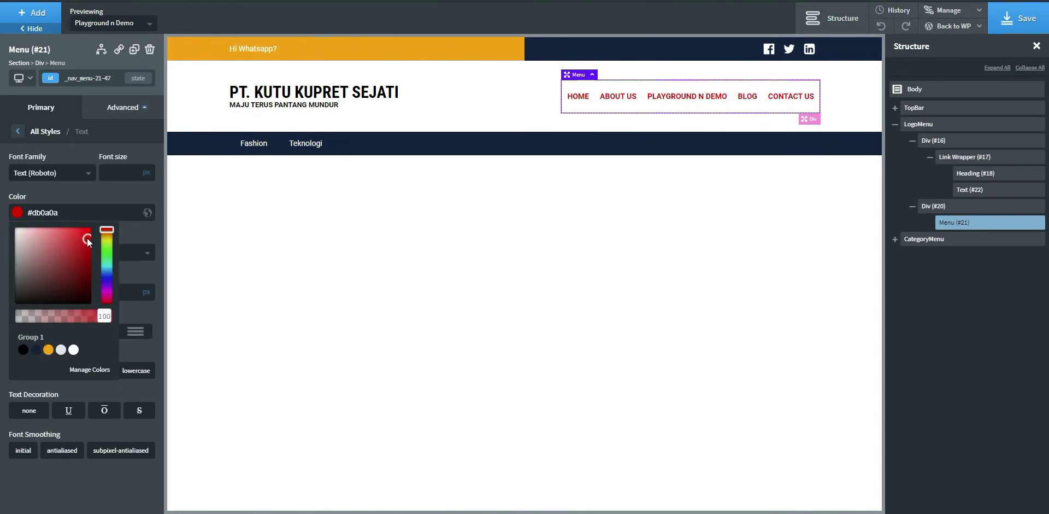
pyautogui.click(118, 194)
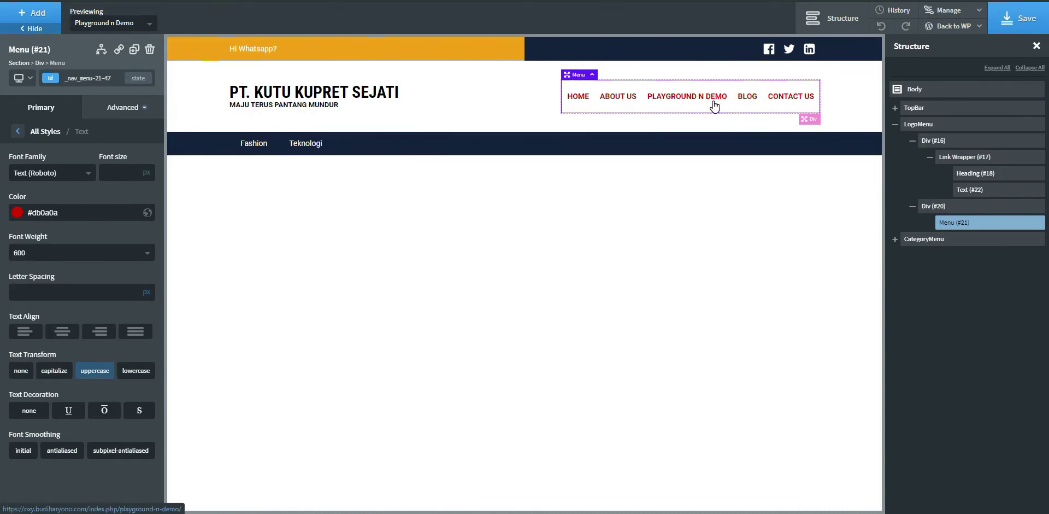
# - Replace the tagline's linked global text color with the red #ff0000
pyautogui.click(298, 108)
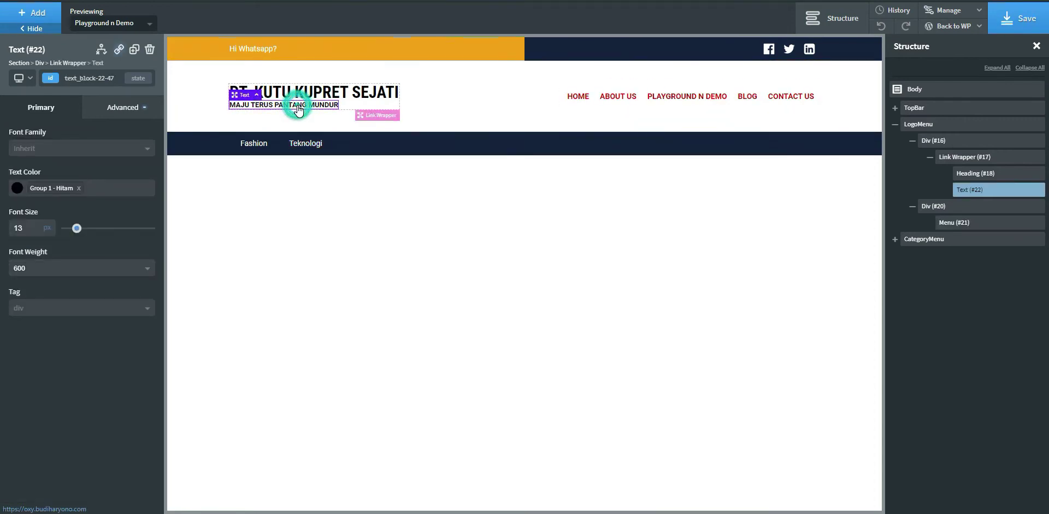
pyautogui.click(17, 188)
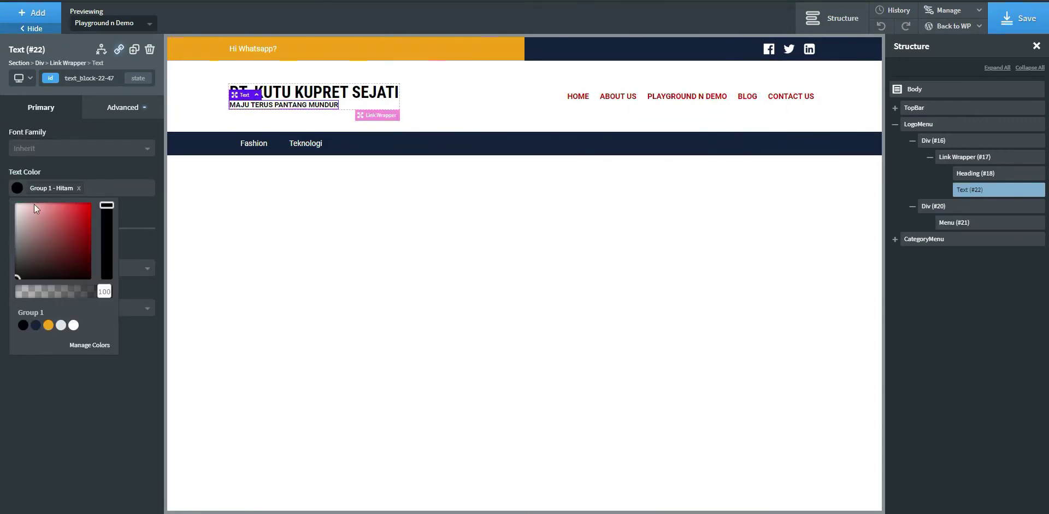
pyautogui.click(130, 377)
pyautogui.click(79, 189)
pyautogui.write('#')
pyautogui.write('0000')
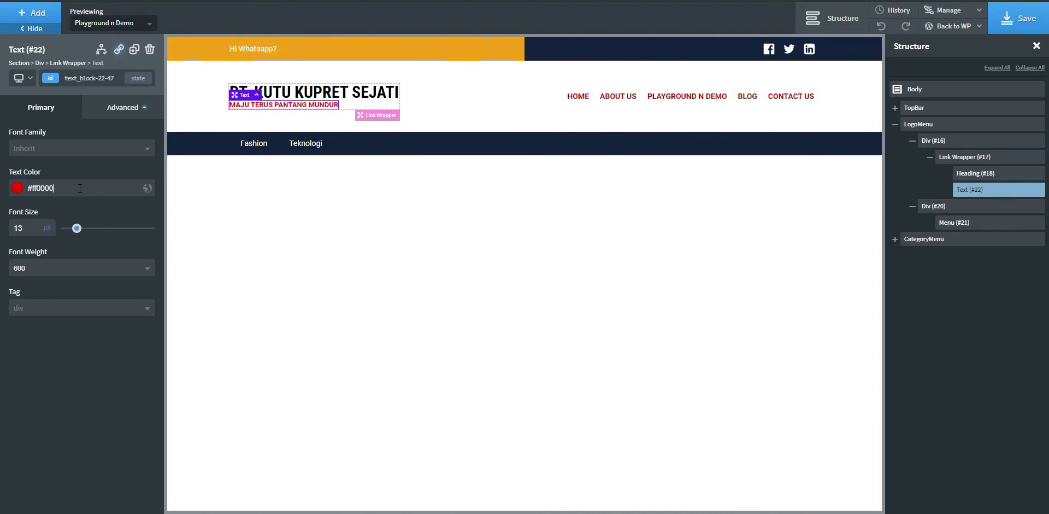
# - Add the tagline's red to Global Colors under the name Merah and save the template
pyautogui.click(148, 188)
pyautogui.write('Merah')
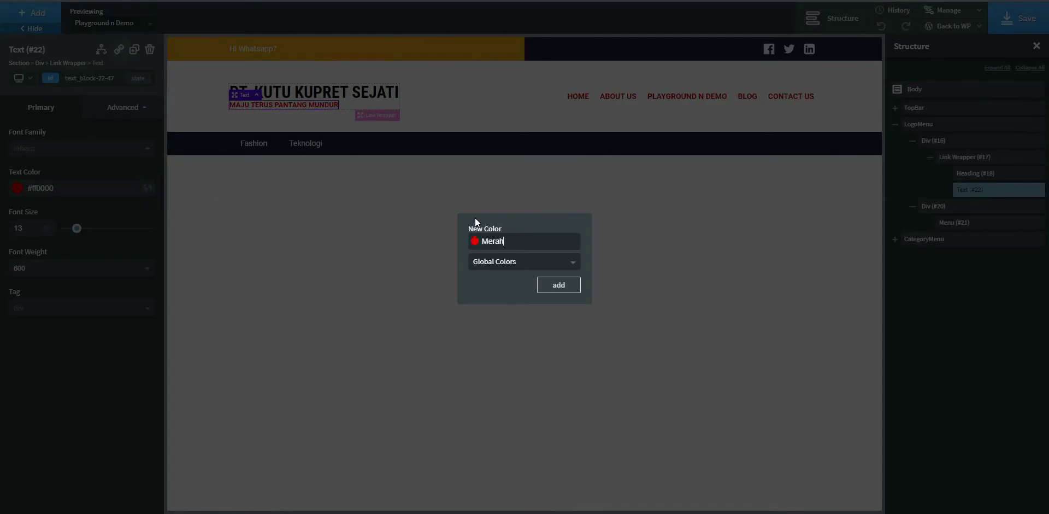
pyautogui.click(558, 285)
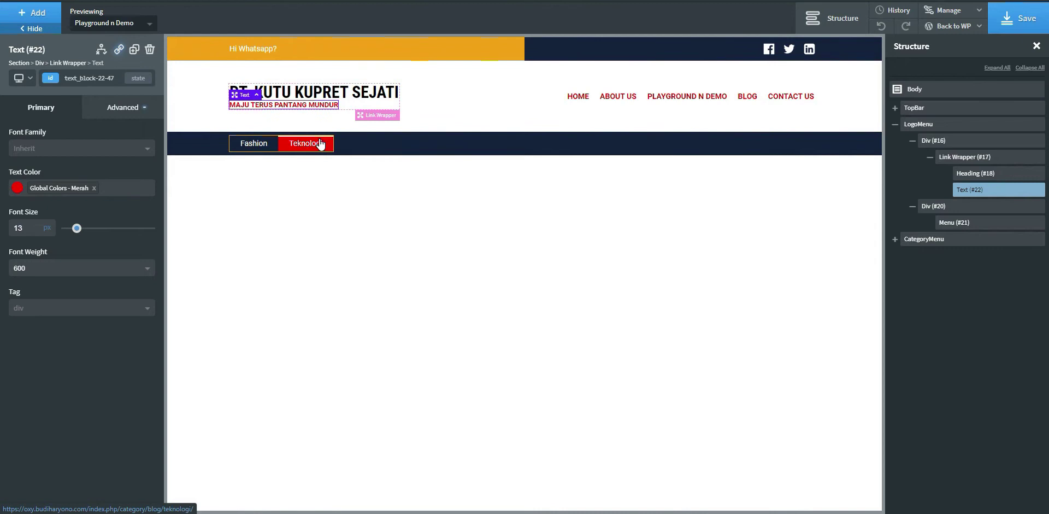
pyautogui.click(1014, 17)
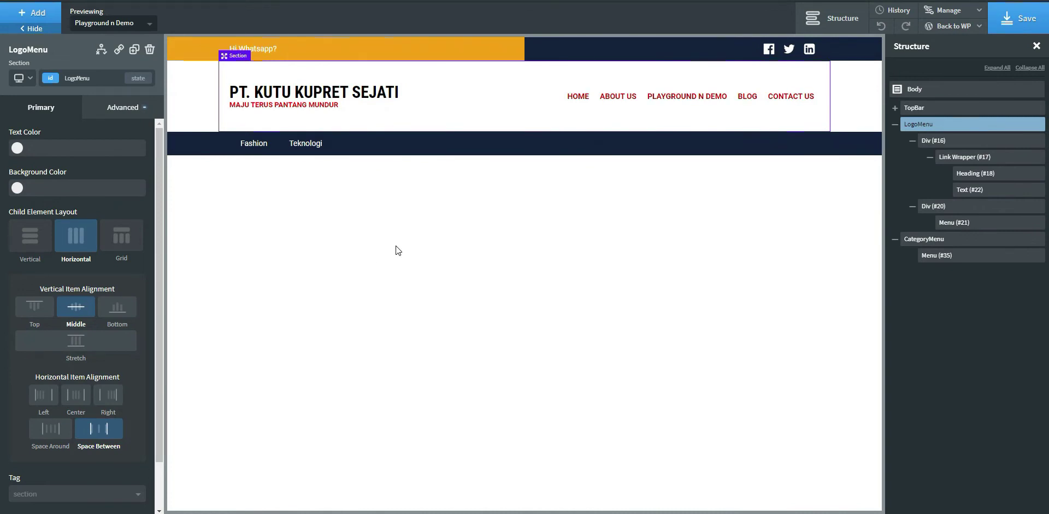
# - Clear the hover border top value in the category menu's Hover & Active settings
pyautogui.click(932, 256)
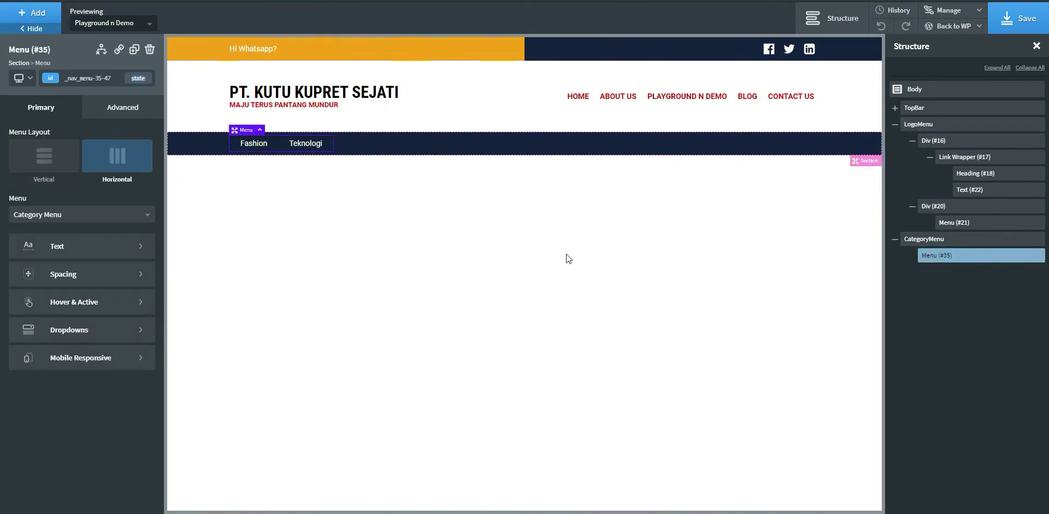
pyautogui.click(74, 283)
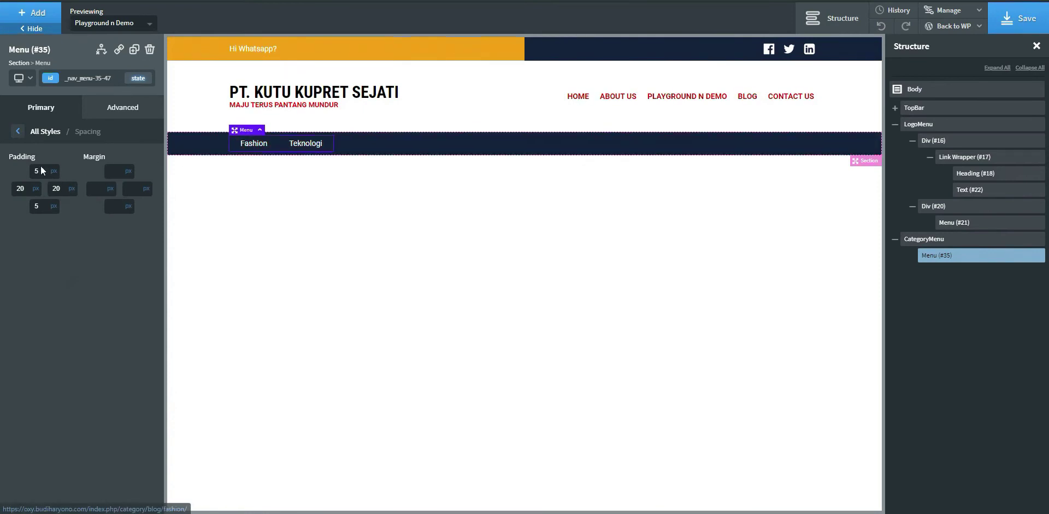
pyautogui.click(48, 111)
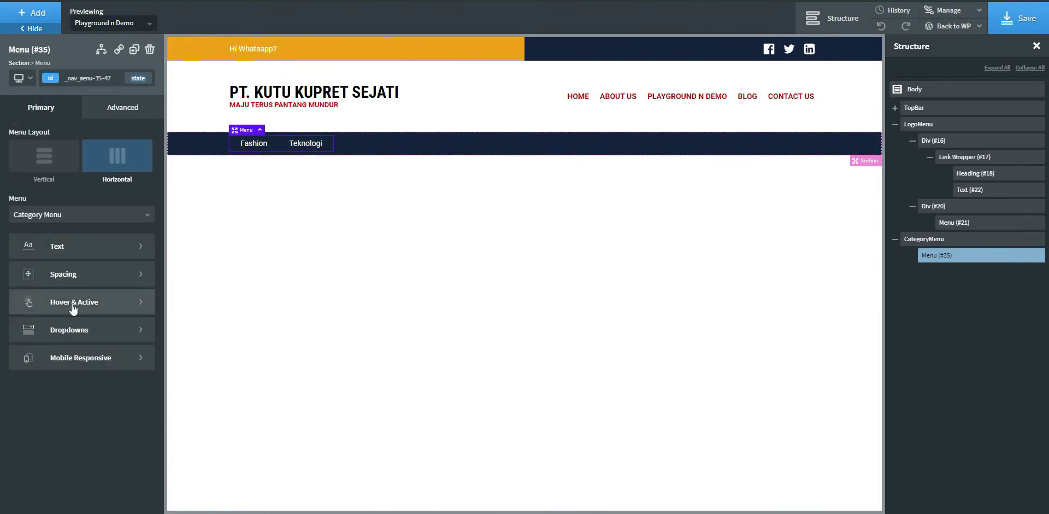
pyautogui.click(100, 302)
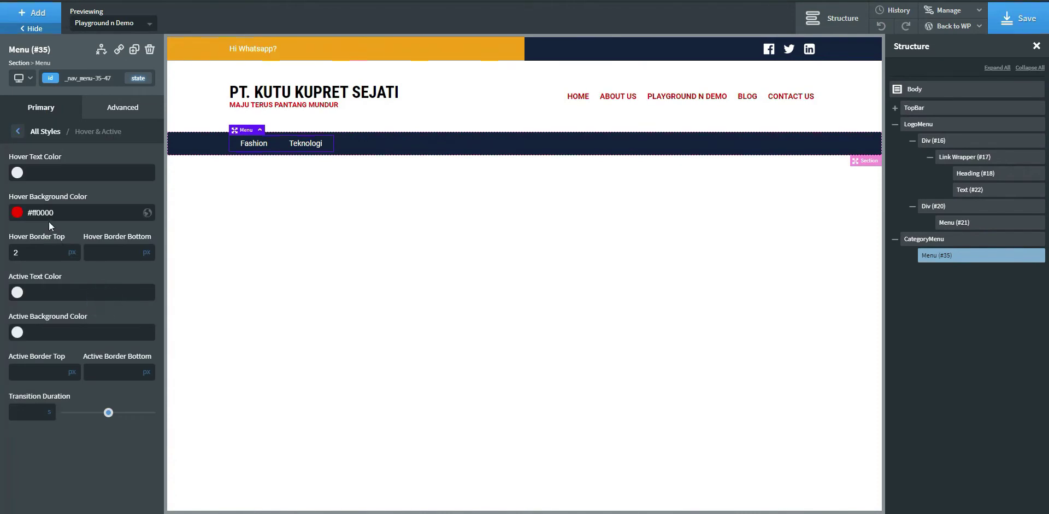
pyautogui.click(33, 251)
pyautogui.press('BackSpace')
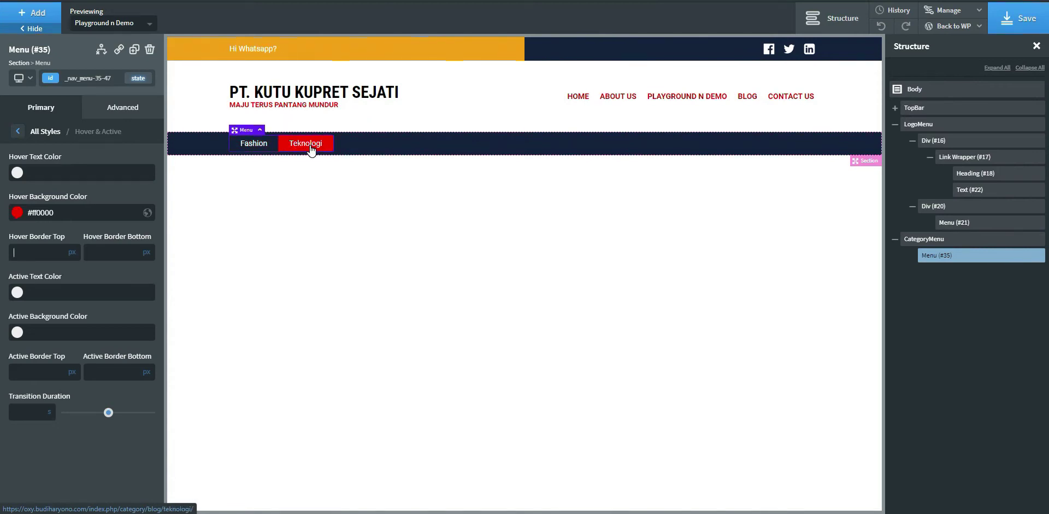
# - Set the category menu's top and bottom item padding to 20 px
pyautogui.click(105, 109)
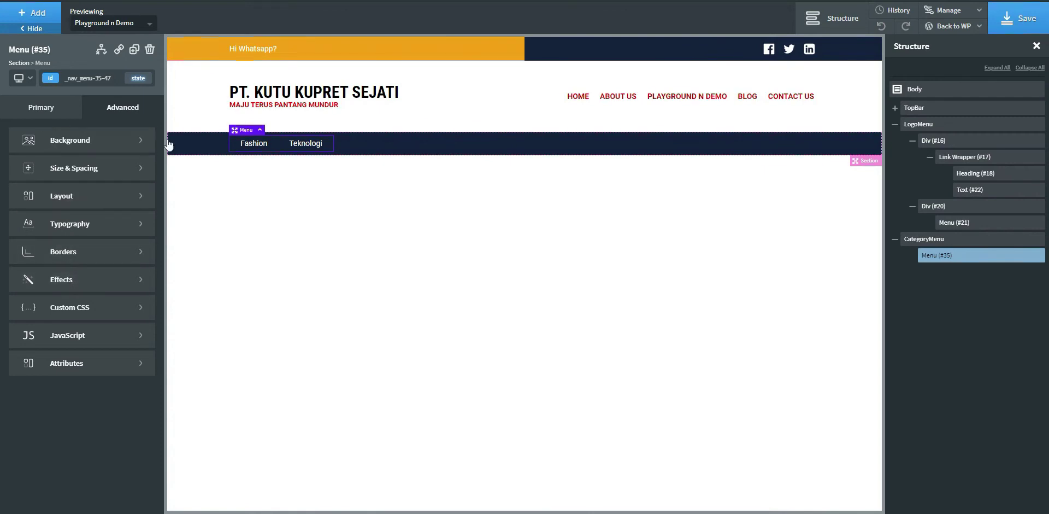
pyautogui.click(39, 121)
pyautogui.click(71, 276)
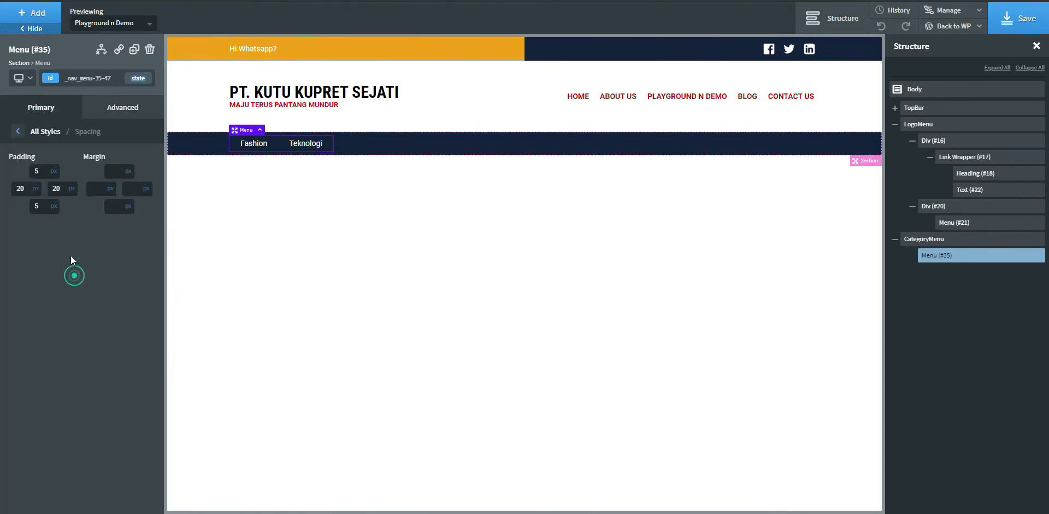
pyautogui.click(32, 172)
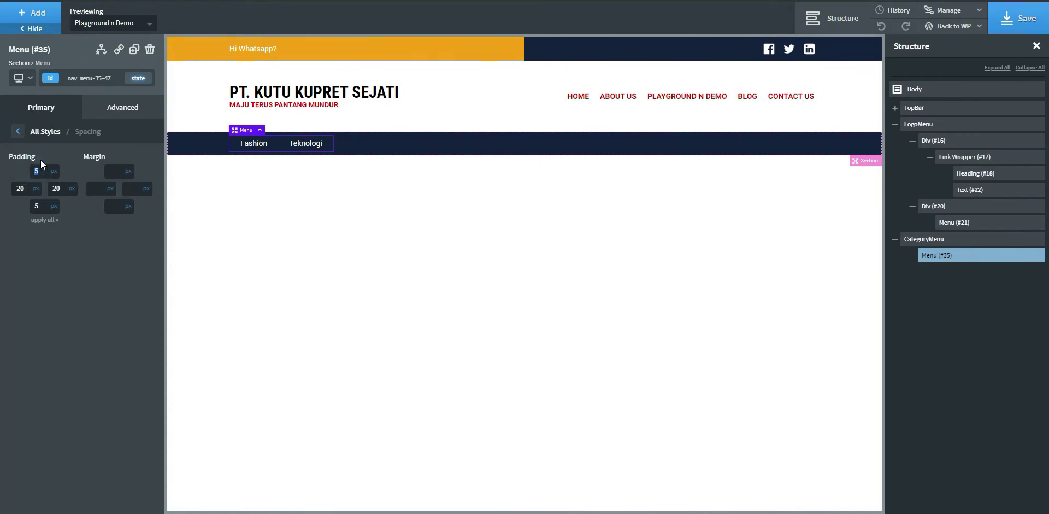
pyautogui.write('20')
pyautogui.click(40, 212)
pyautogui.write('20')
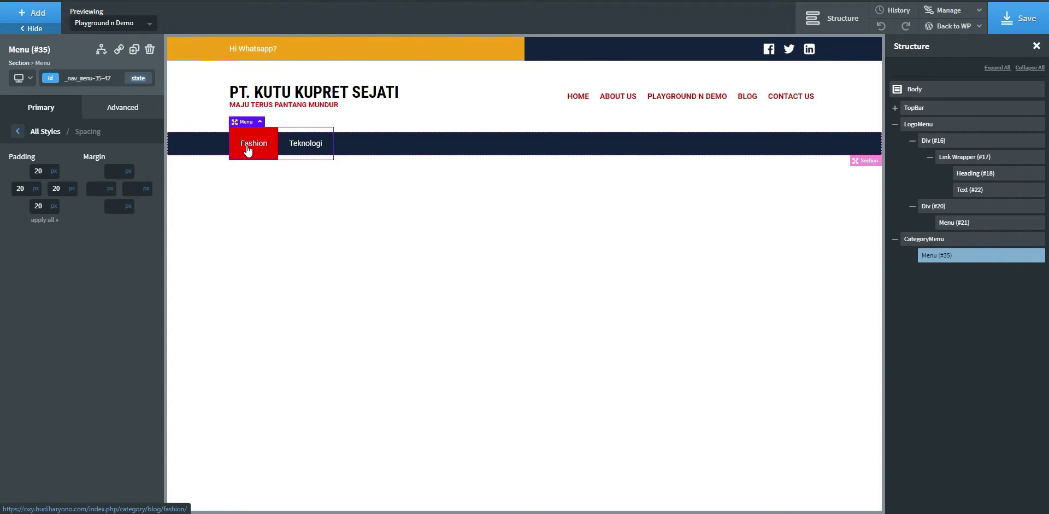
# - Reduce the category menu's top and bottom item padding to 10 px
pyautogui.click(40, 171)
pyautogui.write('10')
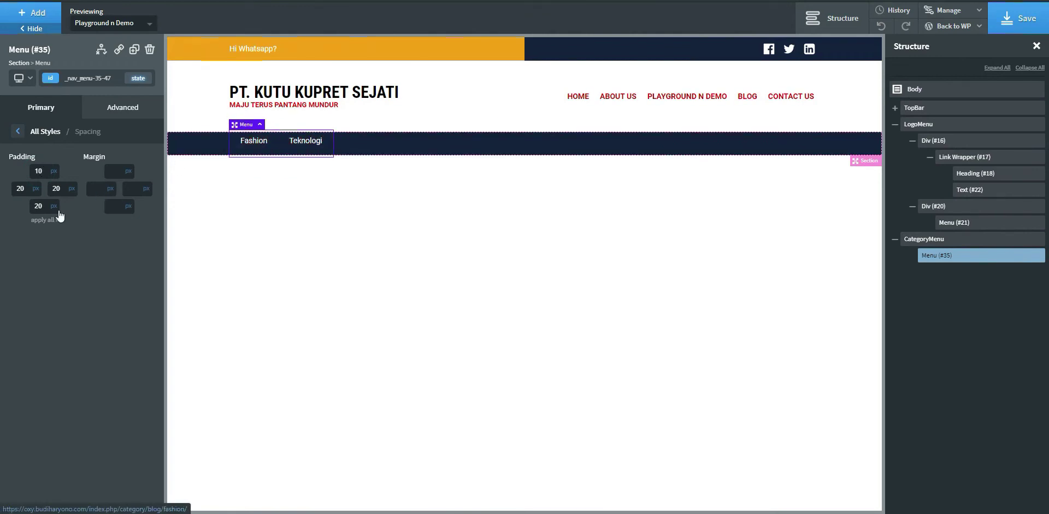
pyautogui.click(38, 206)
pyautogui.write('10')
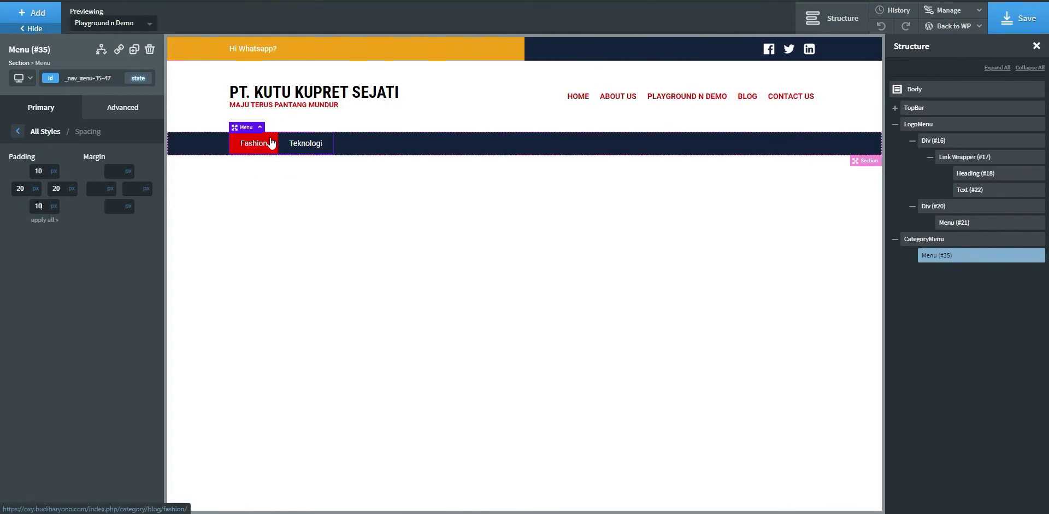
# - Set the category menu's top and bottom item padding to 15 px
pyautogui.click(39, 168)
pyautogui.press('BackSpace')
pyautogui.write('5')
pyautogui.click(40, 205)
pyautogui.press('BackSpace')
pyautogui.write('5')
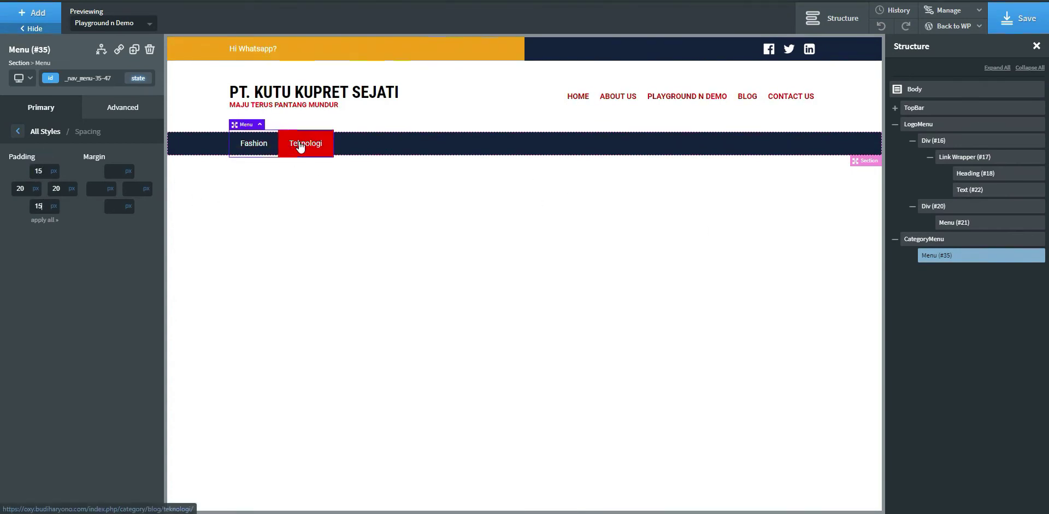
# - Save the template and check the category menu on the live page
pyautogui.click(1000, 19)
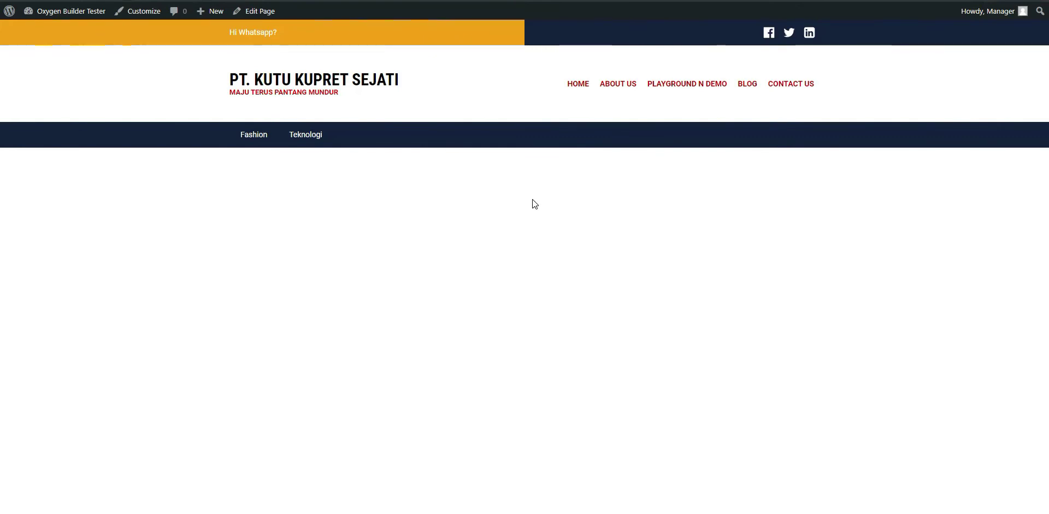
pyautogui.click(300, 137)
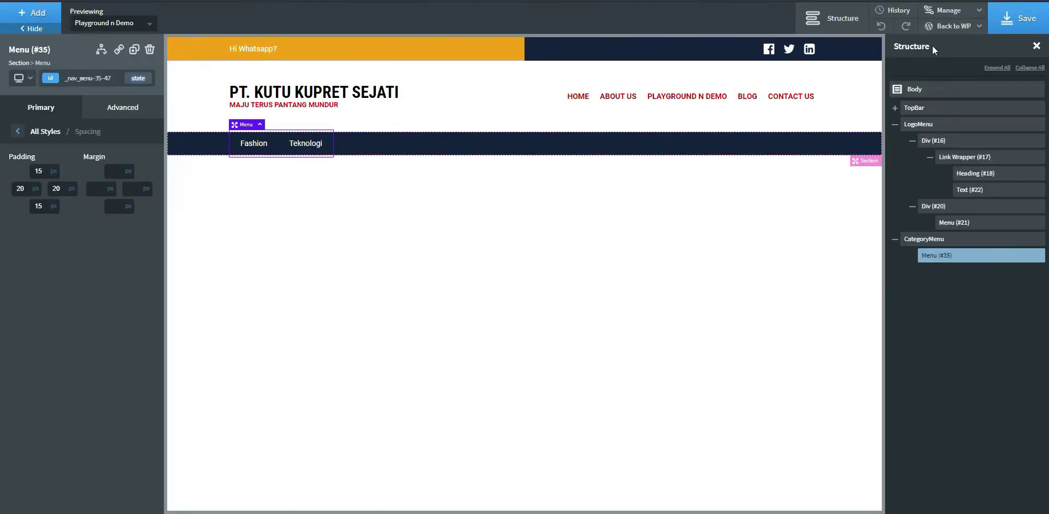
pyautogui.click(1018, 19)
# - Set the CategoryMenu section's overflow to hidden and save the template to check it on the live page
pyautogui.click(929, 239)
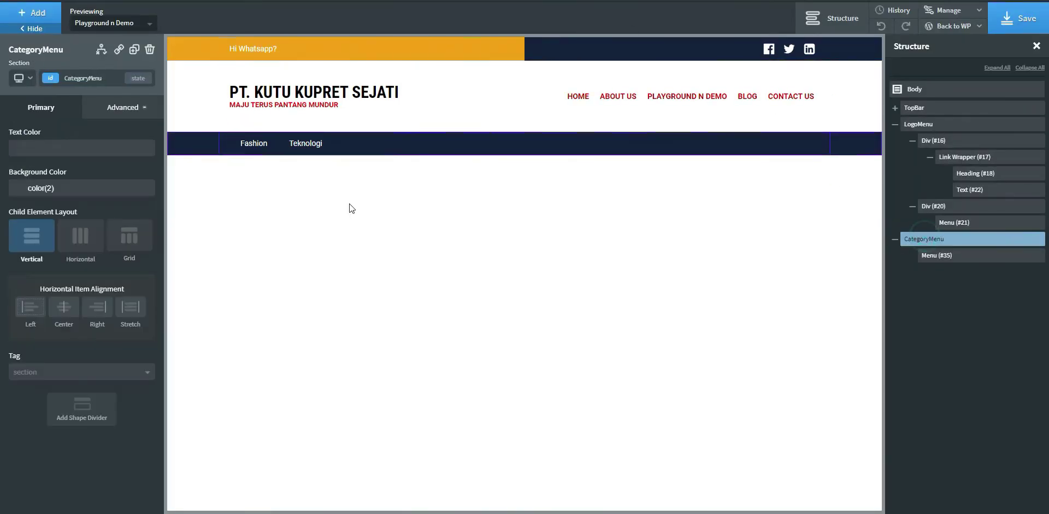
pyautogui.click(123, 112)
pyautogui.click(79, 197)
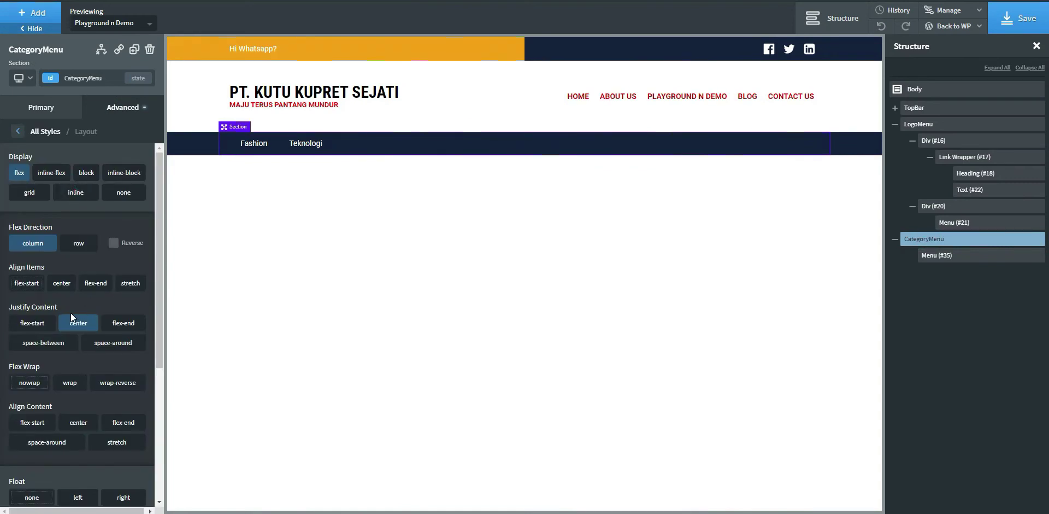
pyautogui.scroll(-4, 71, 312)
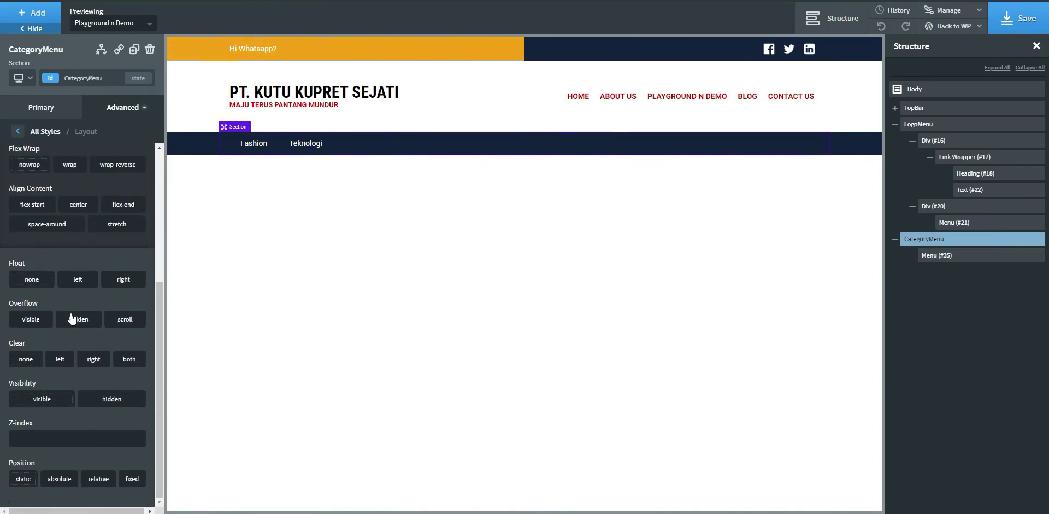
pyautogui.click(82, 320)
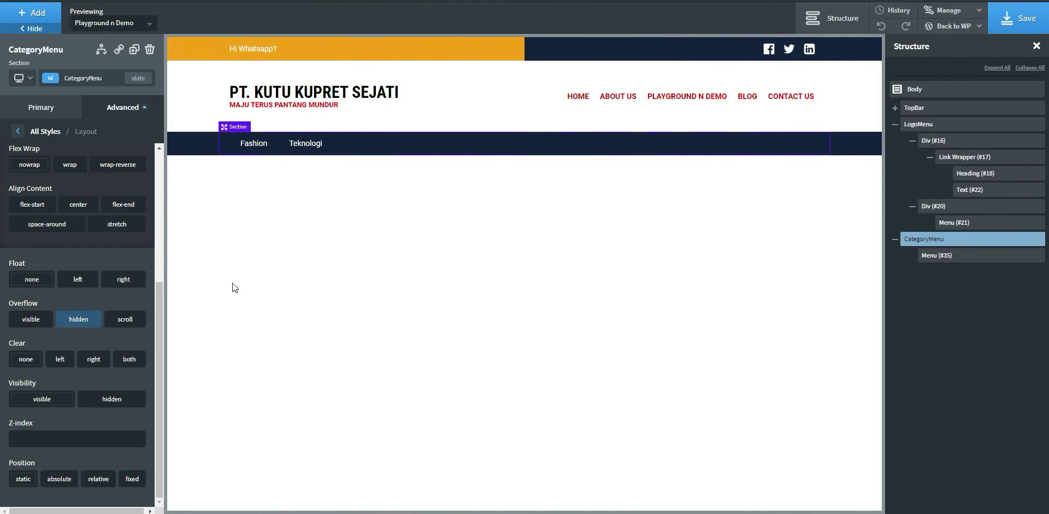
pyautogui.click(1016, 21)
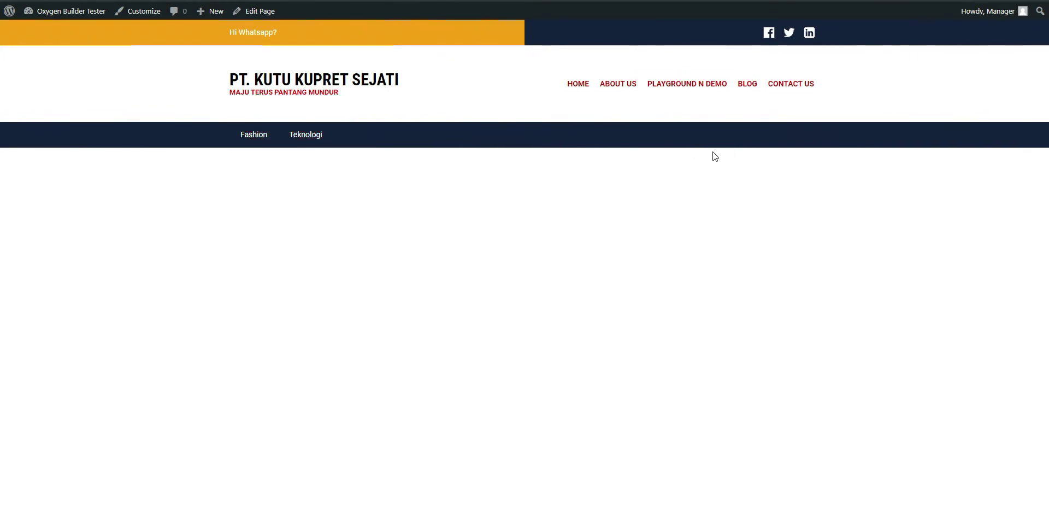
pyautogui.hotkey('ctrl', 'Tab')
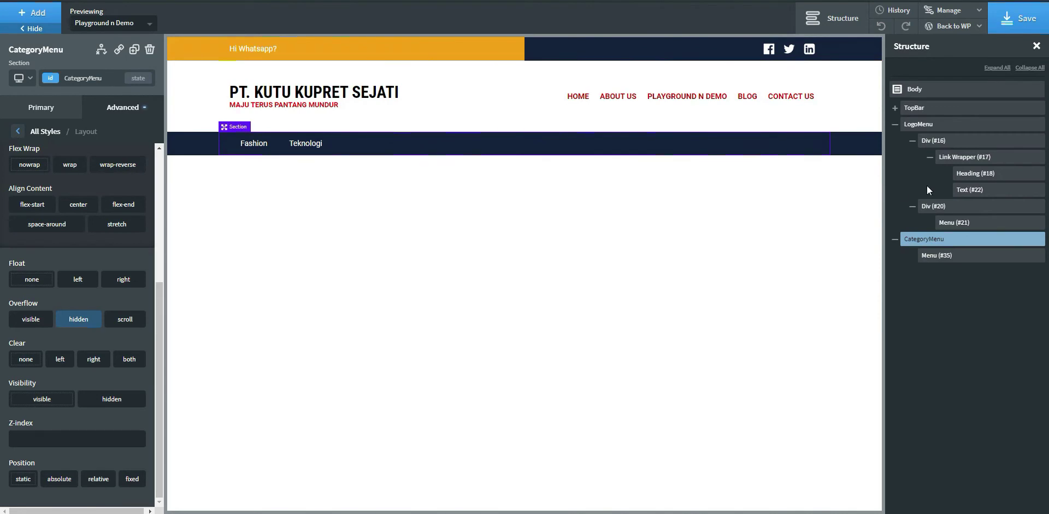
# - Examine the LogoMenu section's size and spacing settings
pyautogui.click(964, 129)
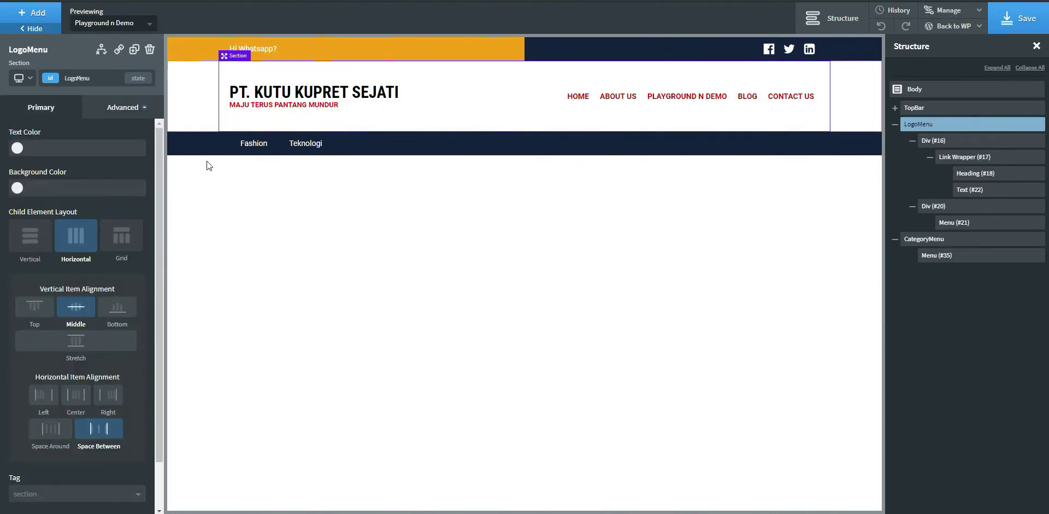
pyautogui.click(122, 109)
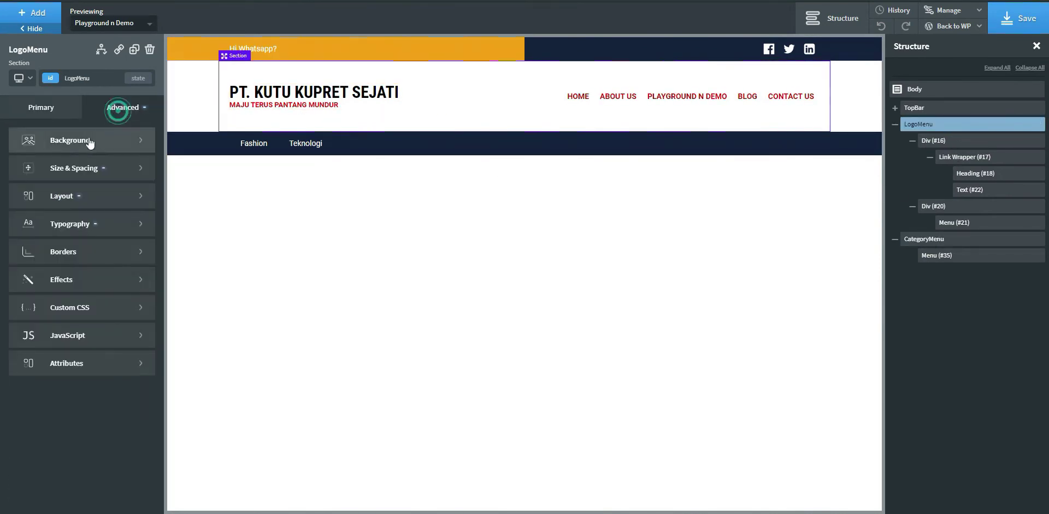
pyautogui.click(71, 170)
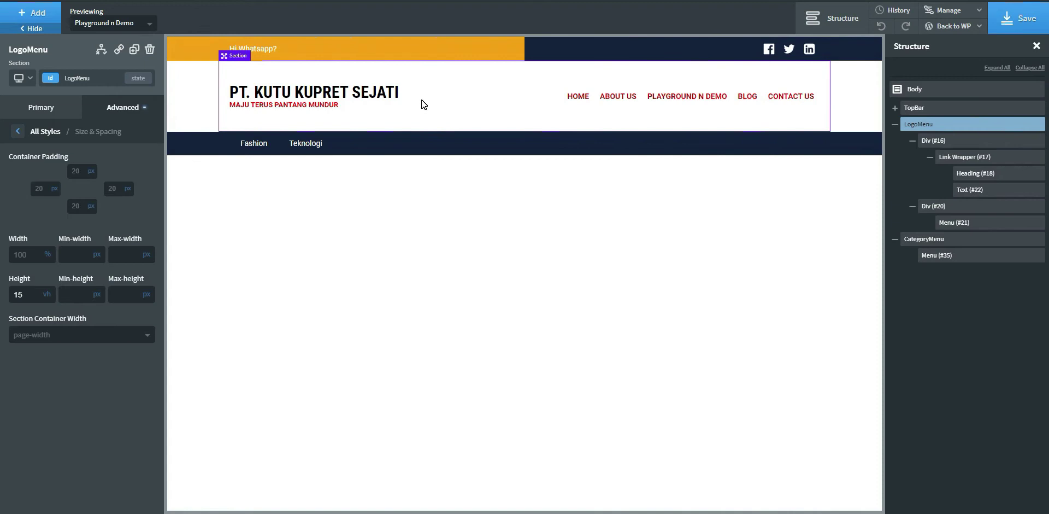
# - Save the template and collapse the LogoMenu and CategoryMenu sections in the structure tree
pyautogui.click(1018, 24)
pyautogui.click(895, 124)
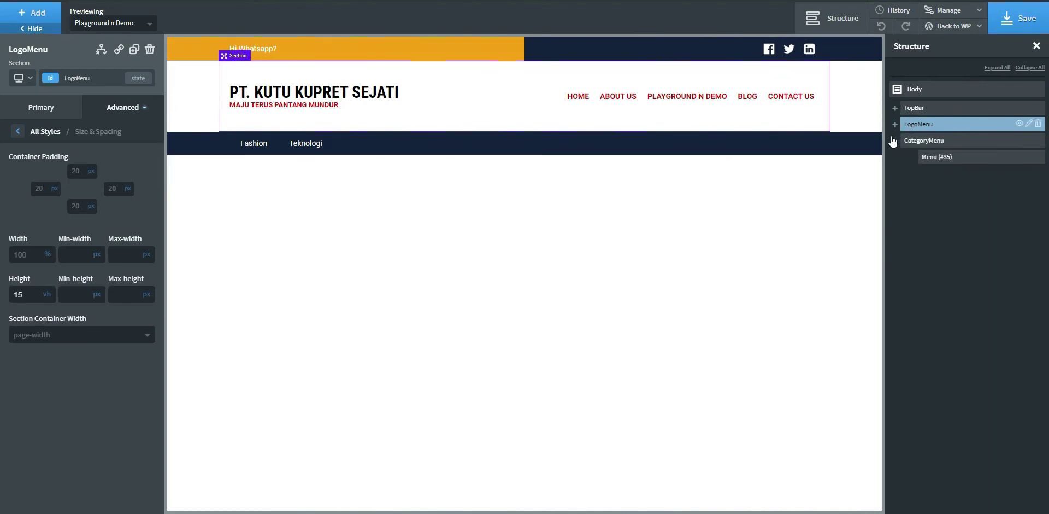
pyautogui.click(895, 143)
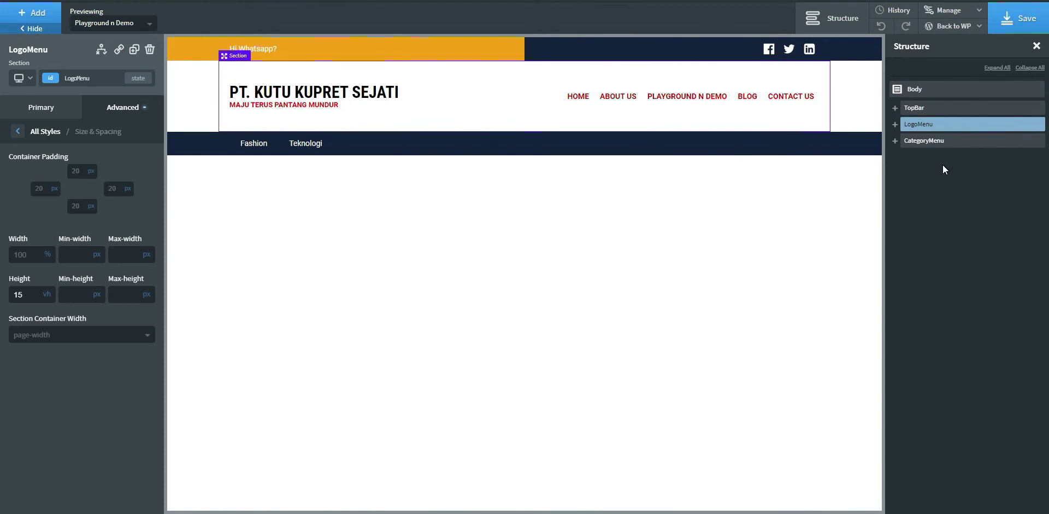
# - Add an Inner Content element to the template's Body, after the CategoryMenu section
pyautogui.click(948, 90)
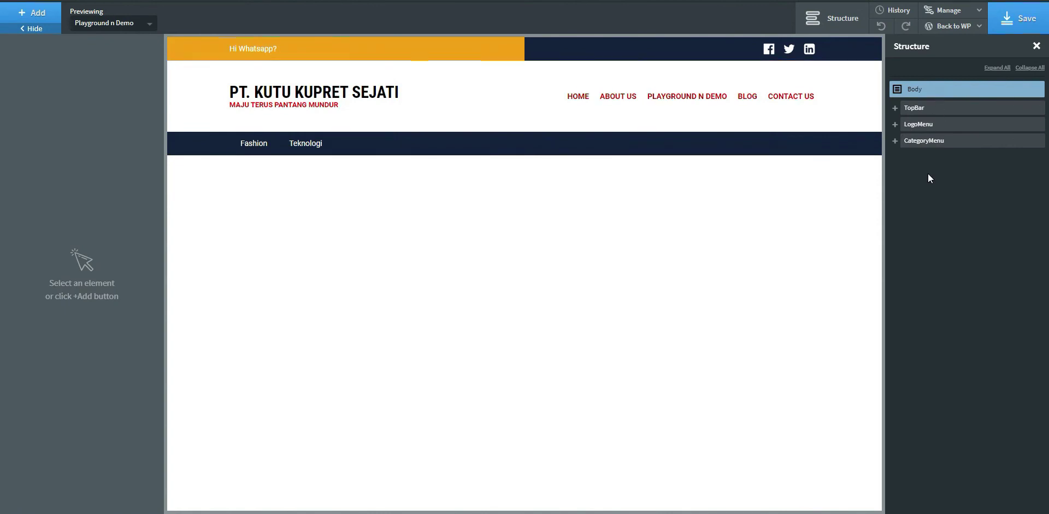
pyautogui.moveTo(931, 133)
pyautogui.click(30, 17)
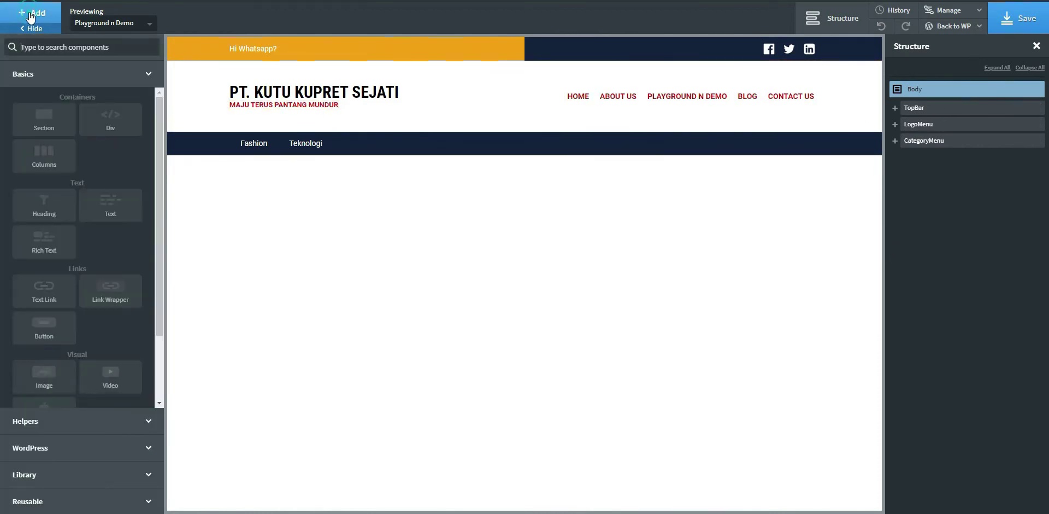
pyautogui.write('i')
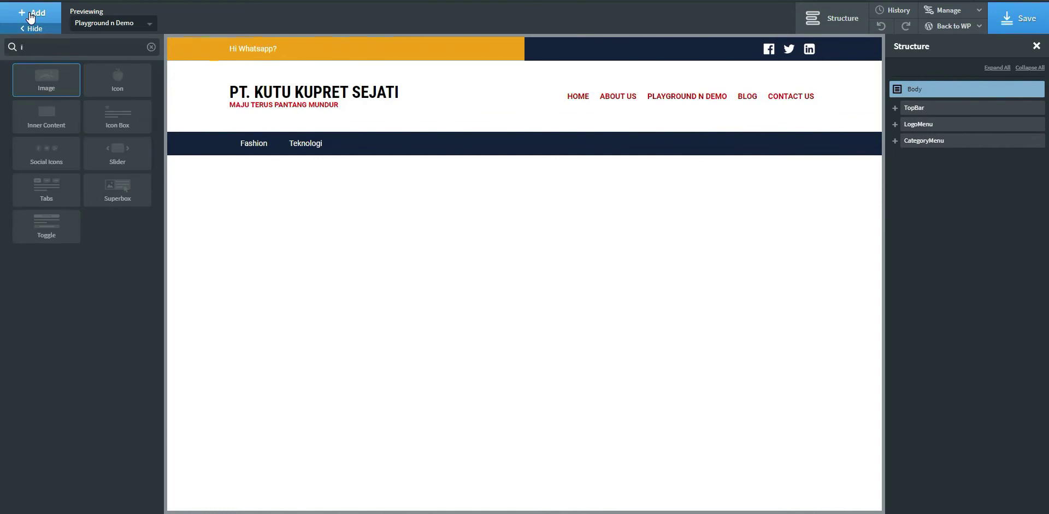
pyautogui.write('n')
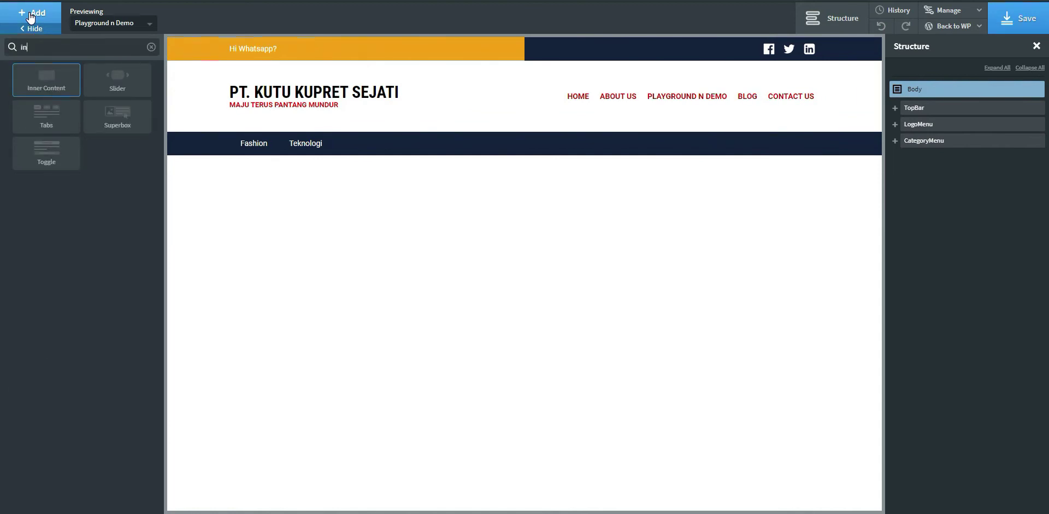
pyautogui.click(45, 89)
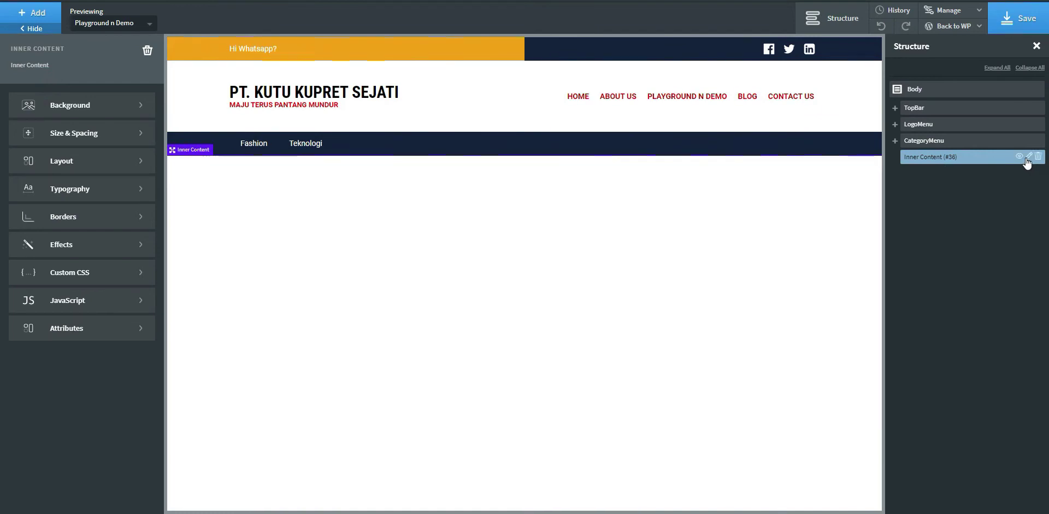
# - Rename the new Inner Content element as InnerContent1 in the structure tree
pyautogui.click(1028, 157)
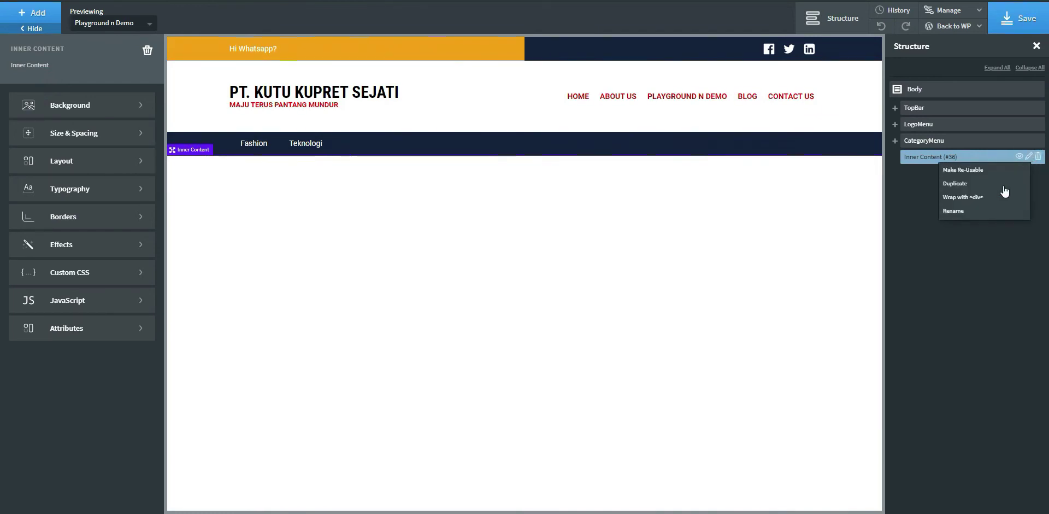
pyautogui.click(976, 210)
pyautogui.write('InnerConte')
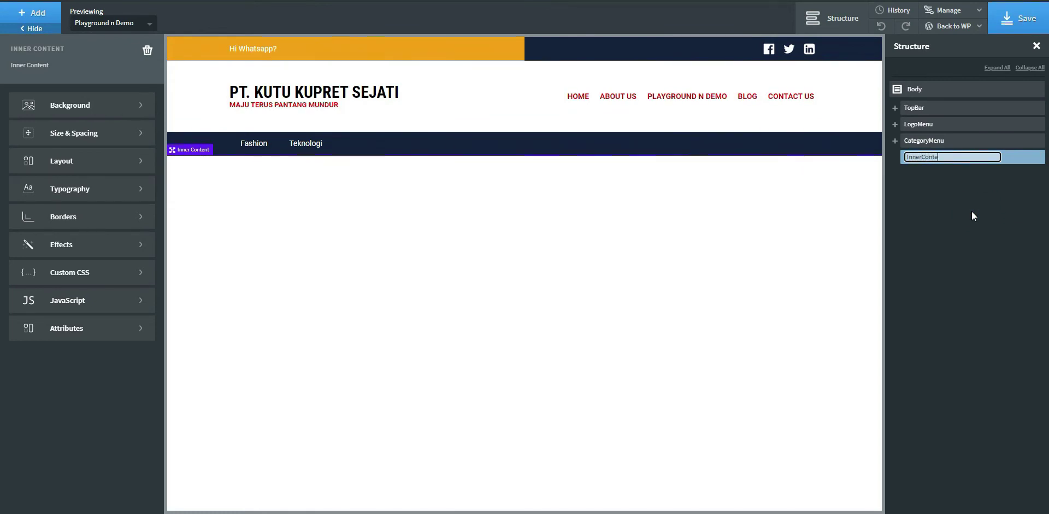
pyautogui.write('nt1')
pyautogui.hotkey('ctrl', 'a')
pyautogui.press('Return')
pyautogui.click(972, 216)
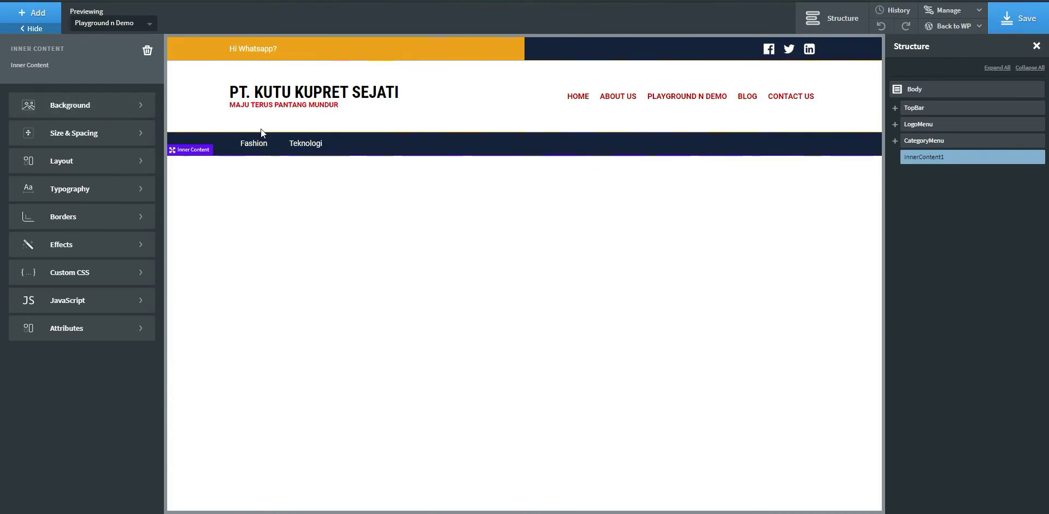
# - Save the template and return to its WordPress admin edit screen
pyautogui.click(1021, 22)
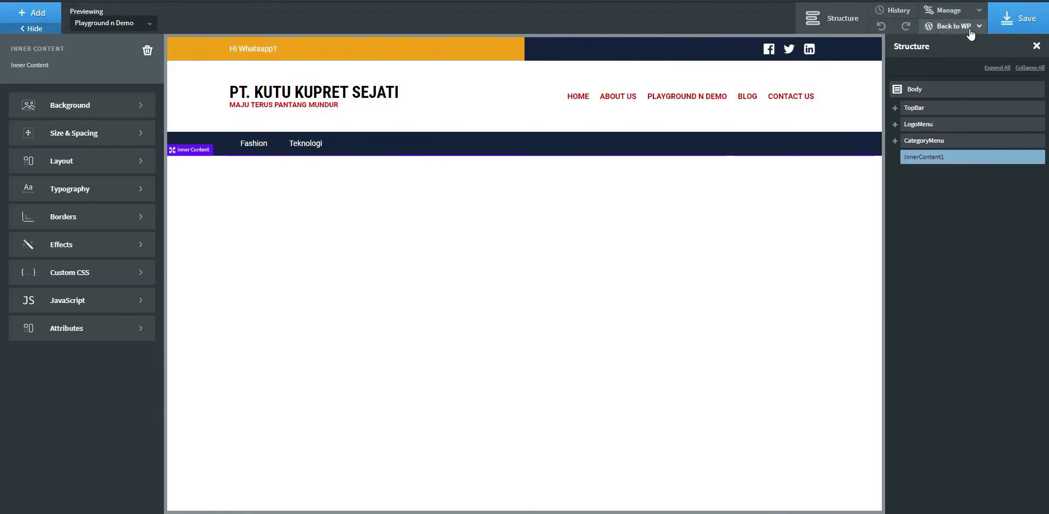
pyautogui.click(962, 27)
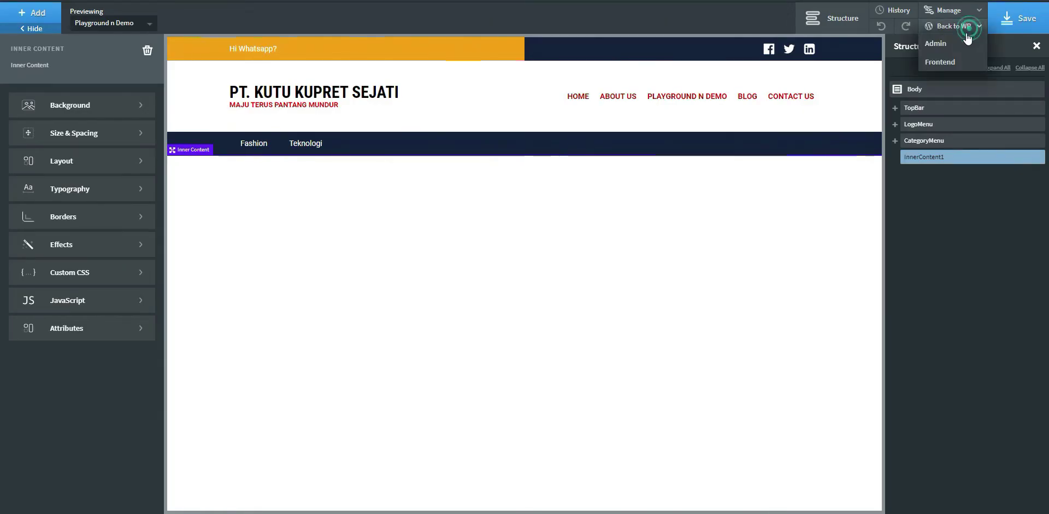
pyautogui.click(962, 44)
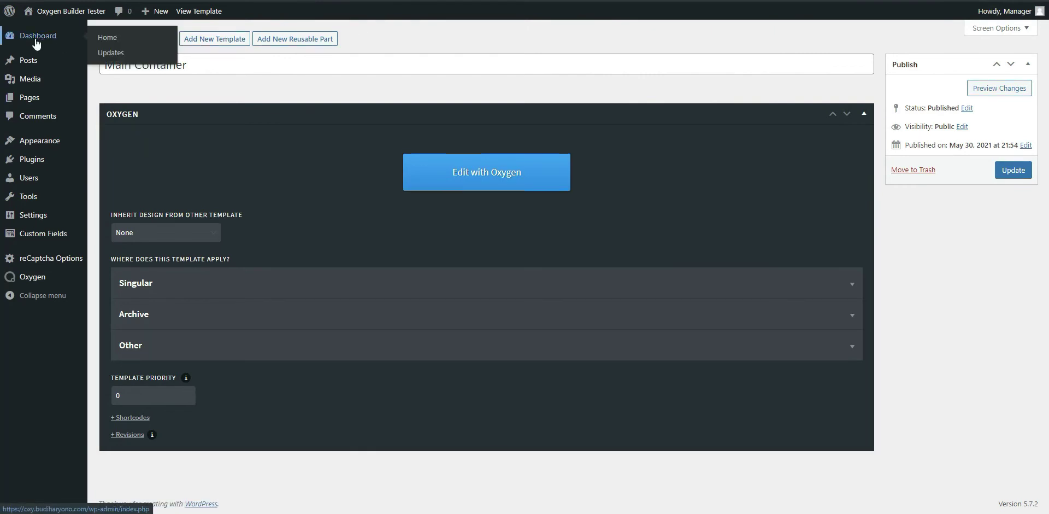
# - Open the Home front page from the site's page list for editing with Oxygen
pyautogui.moveTo(36, 105)
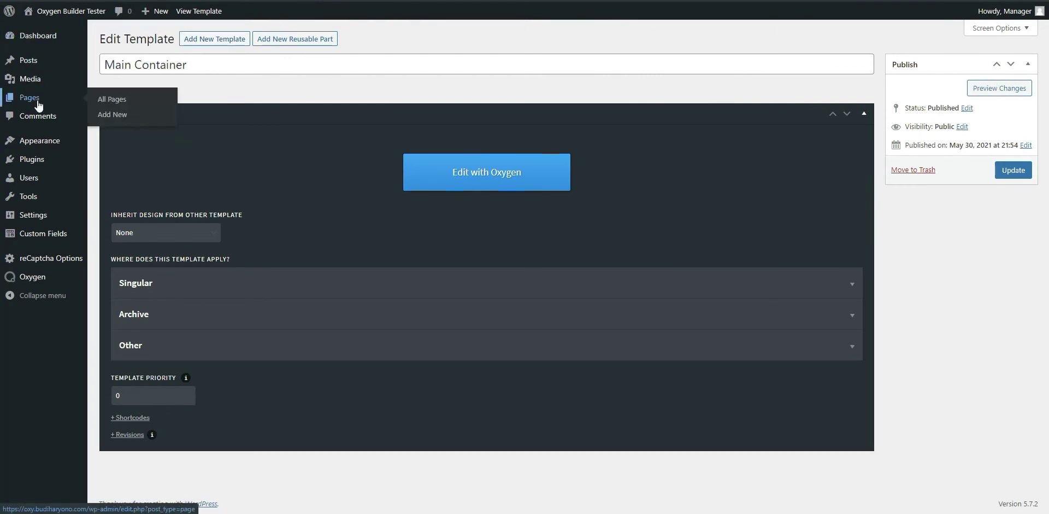
pyautogui.click(37, 102)
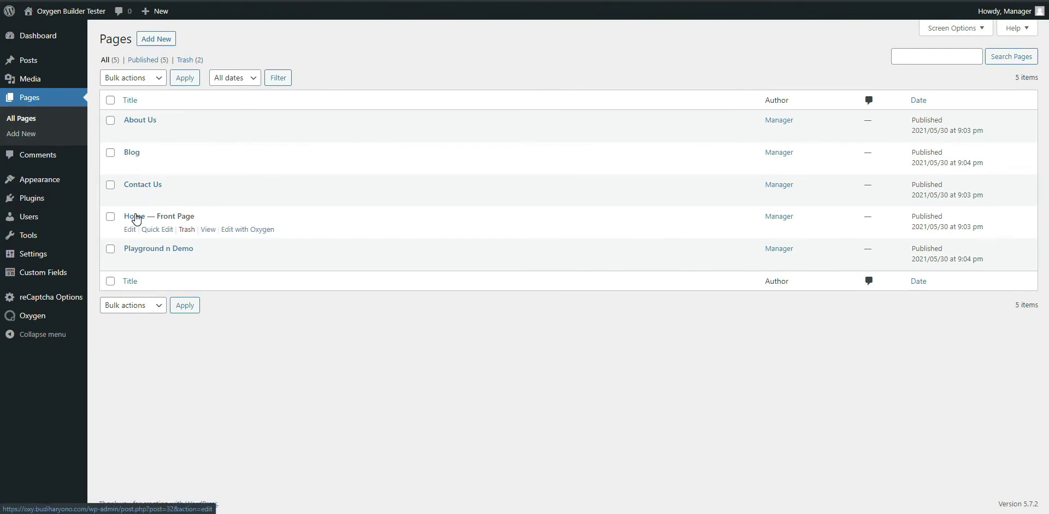
pyautogui.click(239, 234)
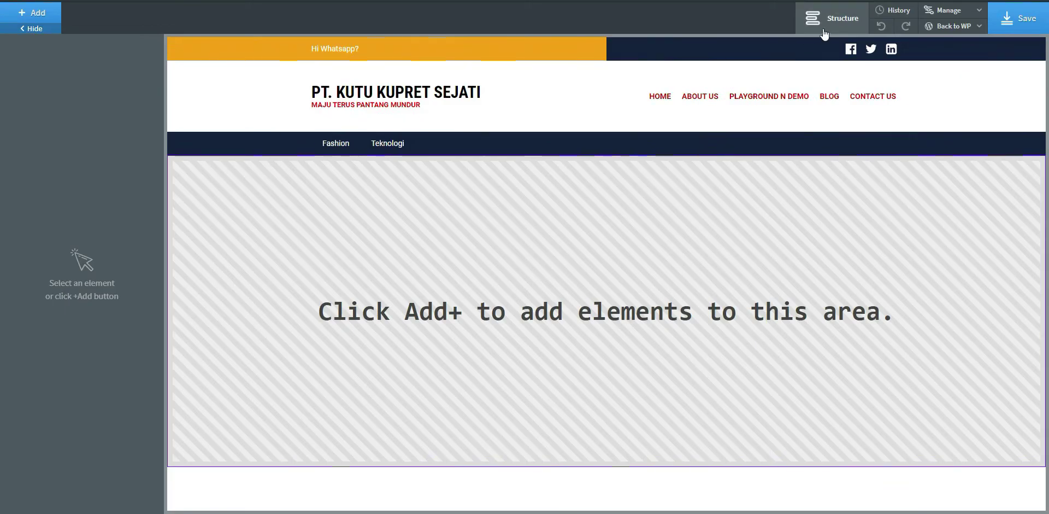
# - Show the Home page's structure tree and add a section inside its Inner Content area
pyautogui.click(826, 28)
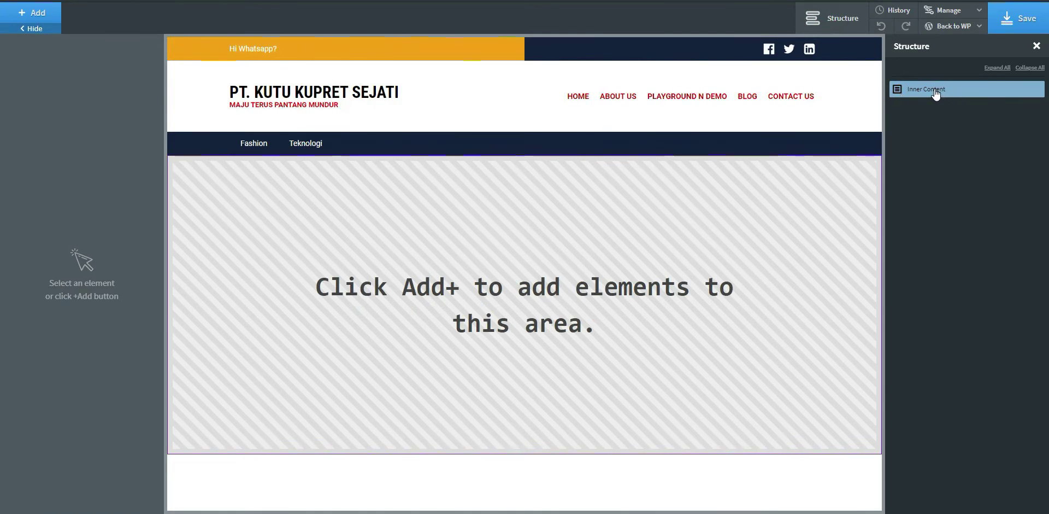
pyautogui.click(32, 12)
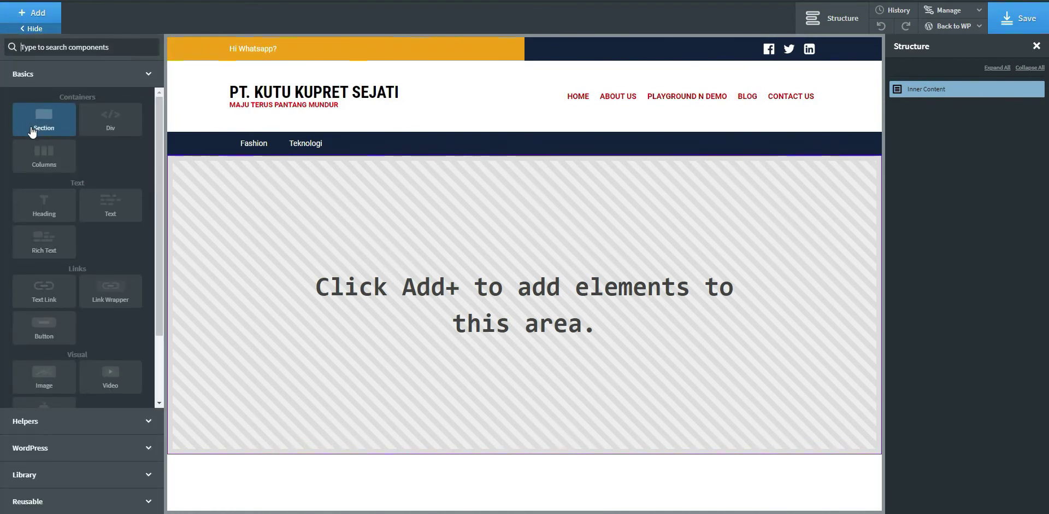
pyautogui.click(31, 131)
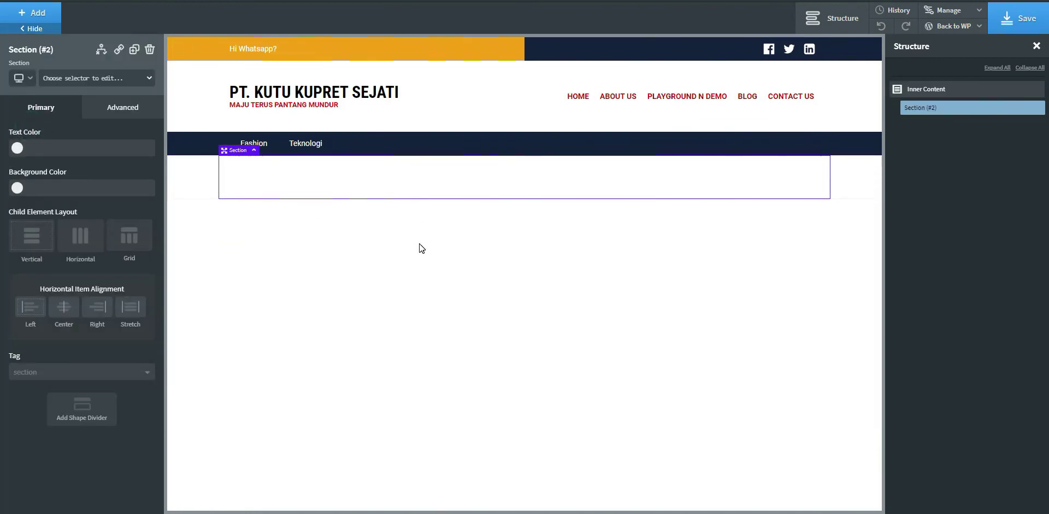
pyautogui.moveTo(956, 114)
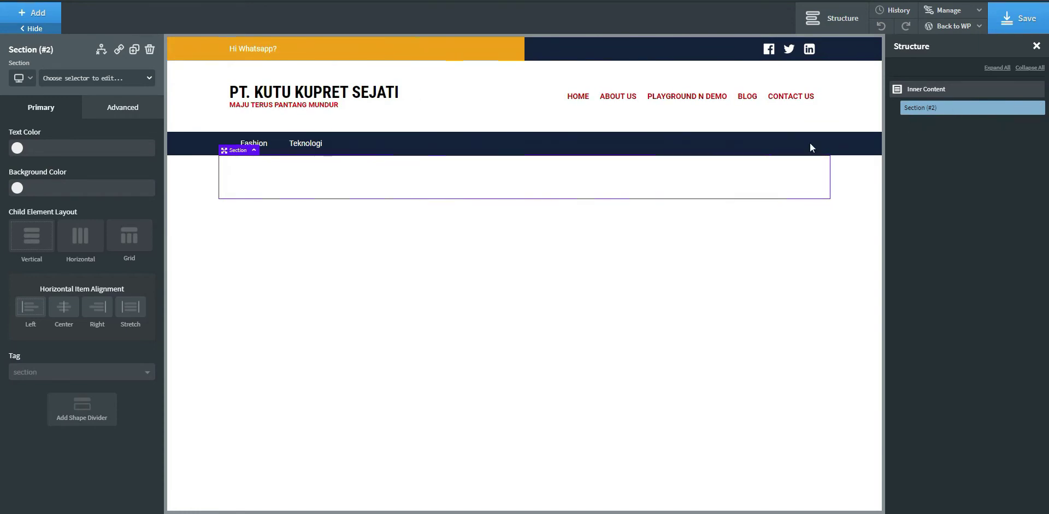
# - Set the new section's height to 75 vh
pyautogui.click(127, 109)
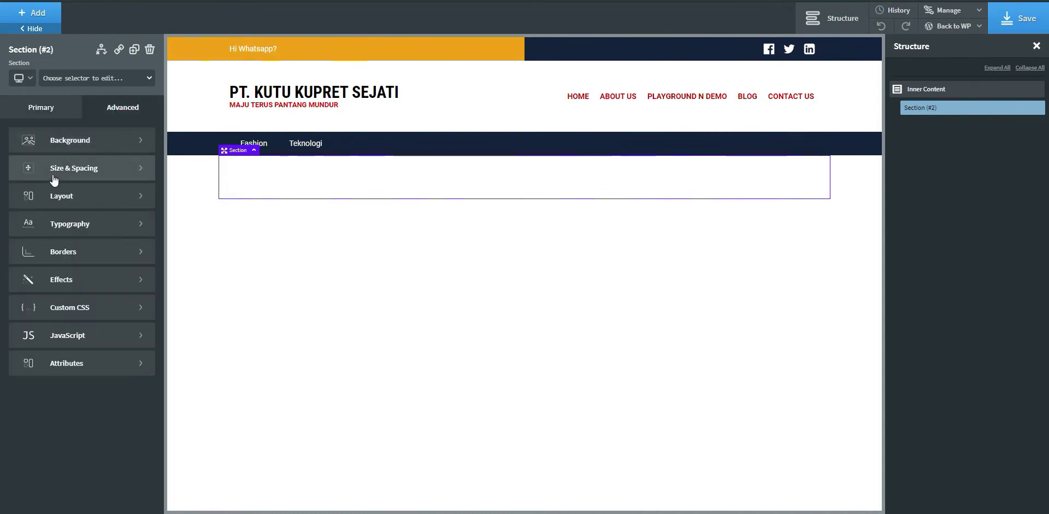
pyautogui.click(52, 173)
pyautogui.click(47, 294)
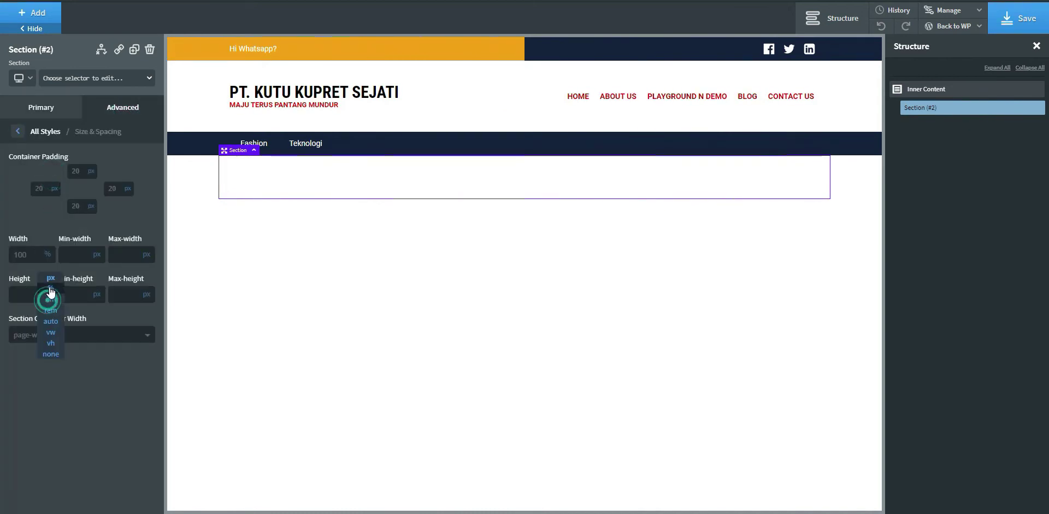
pyautogui.click(51, 342)
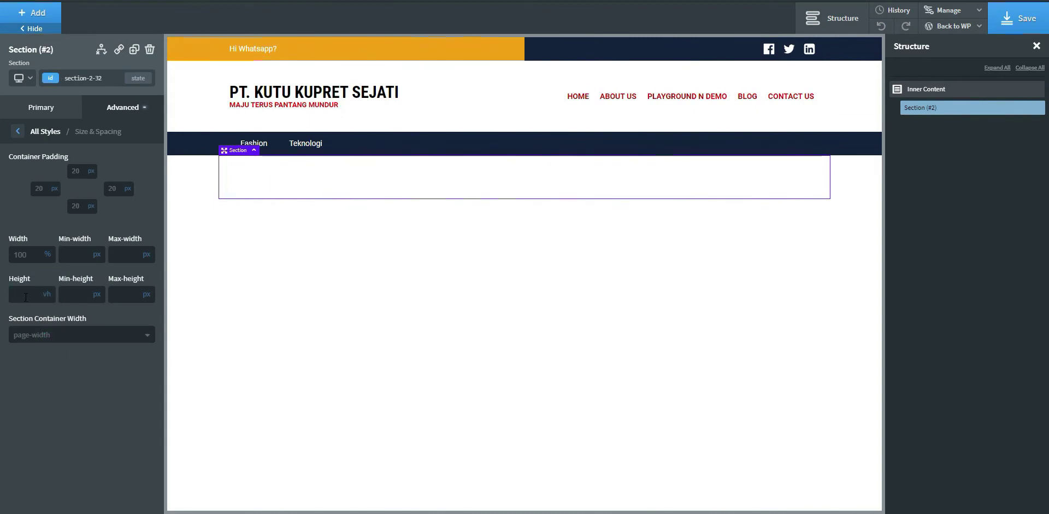
pyautogui.click(25, 297)
pyautogui.write('75')
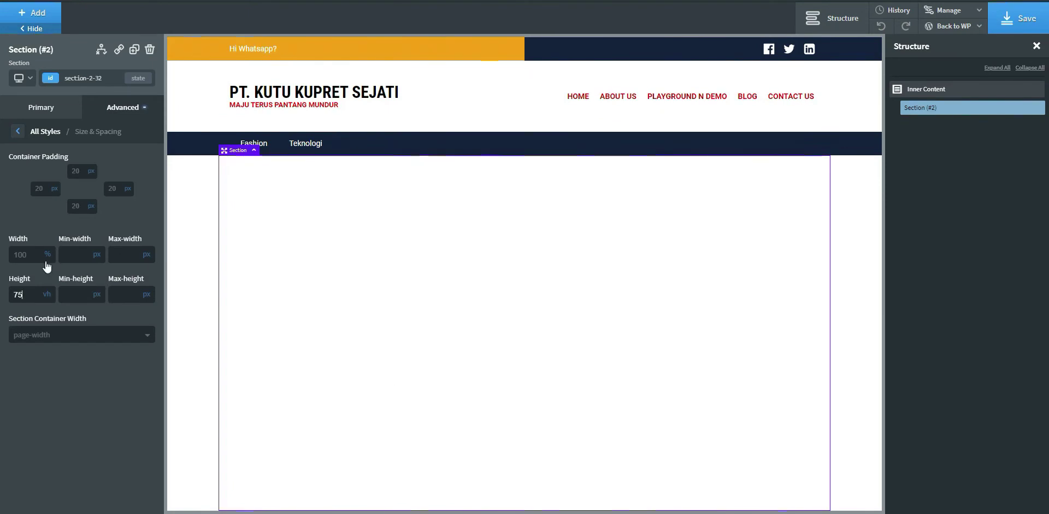
# - Set the section's background color to the global color Orange 1 from Group 1
pyautogui.click(43, 106)
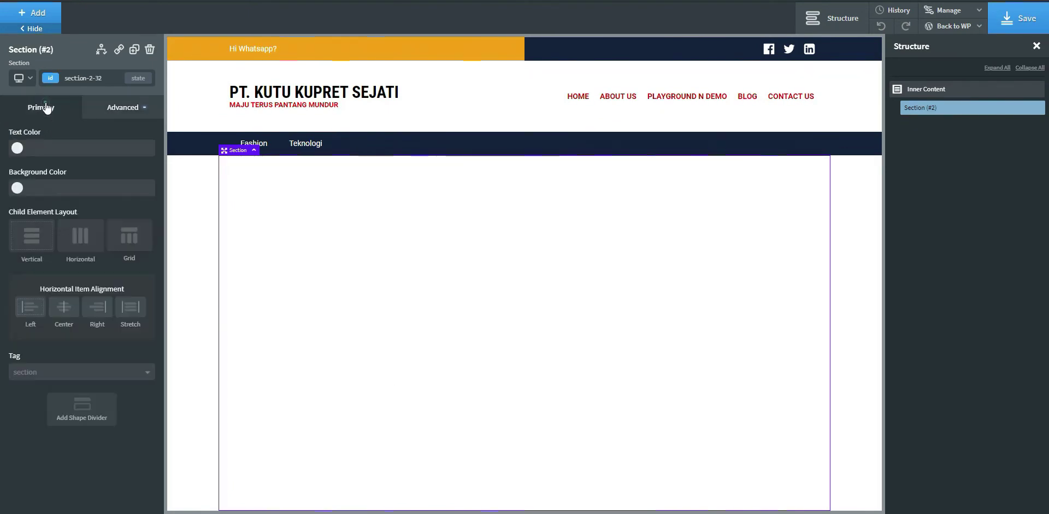
pyautogui.click(18, 189)
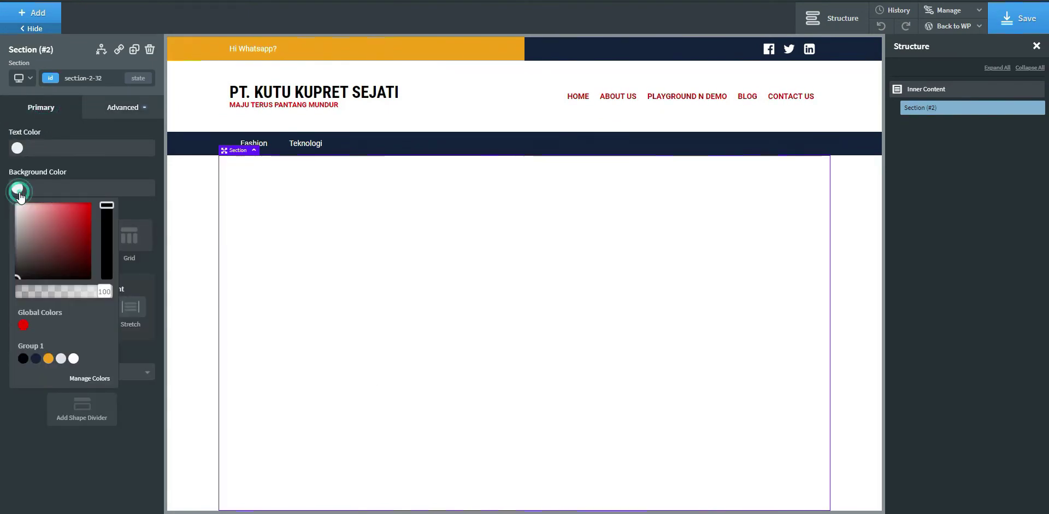
pyautogui.click(48, 359)
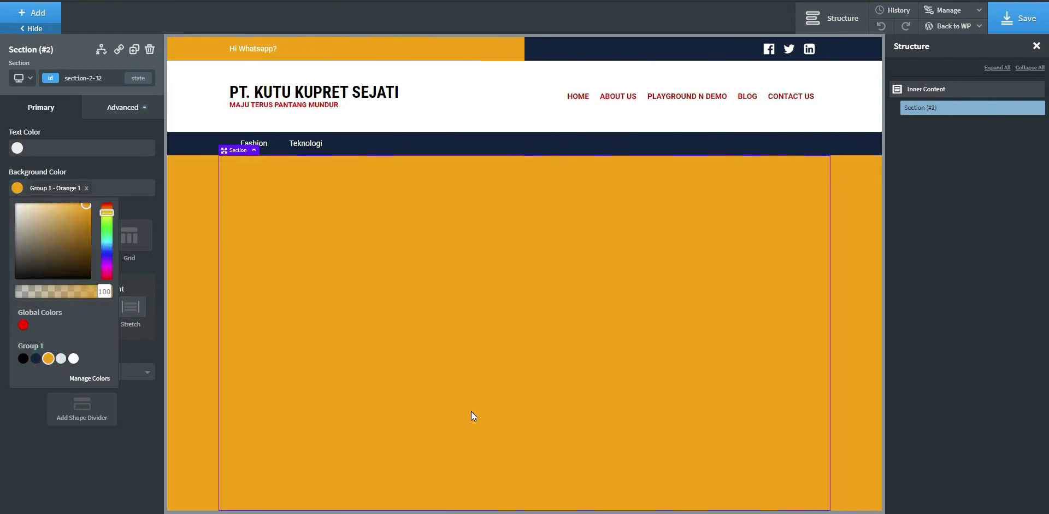
pyautogui.click(133, 455)
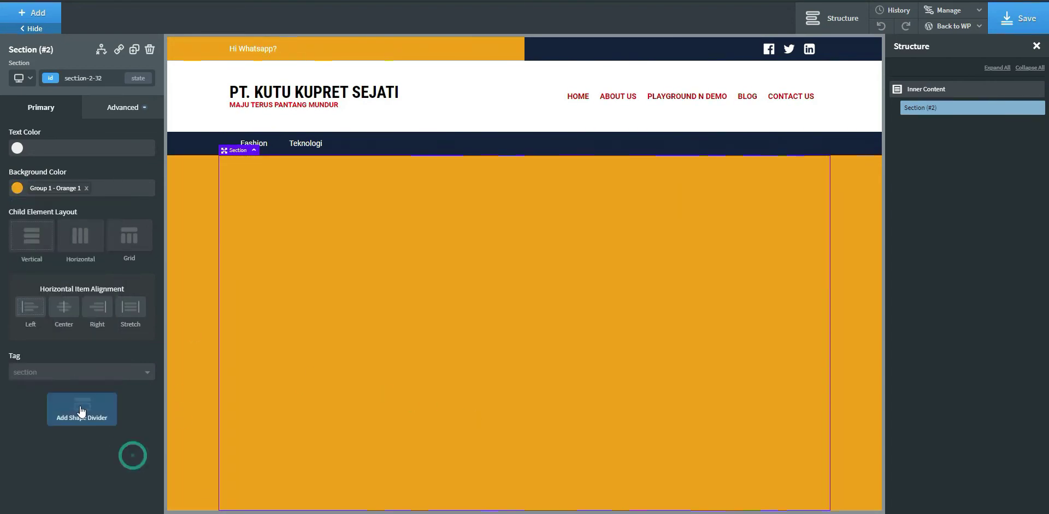
# - Try a section height of 80 vh and check how the page scrolls
pyautogui.click(116, 109)
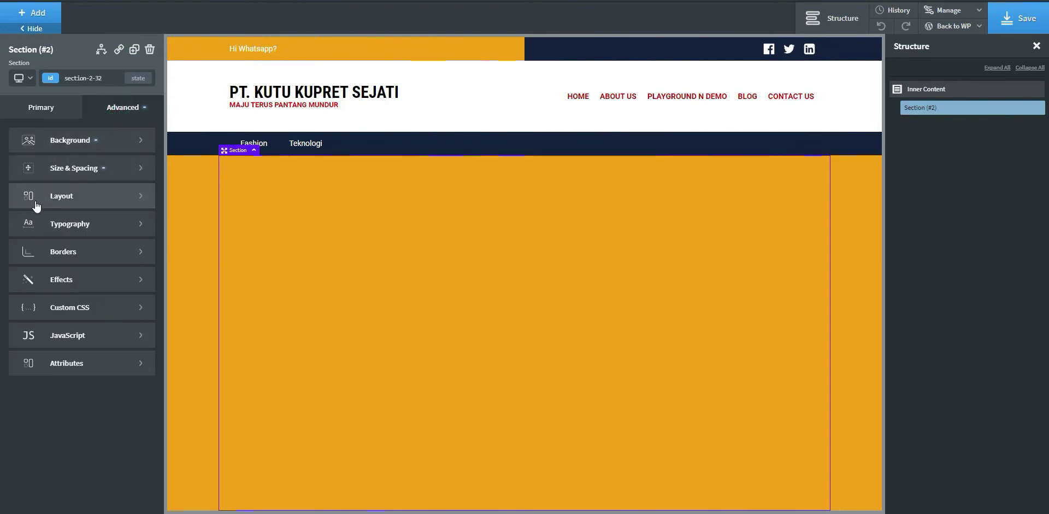
pyautogui.click(61, 172)
pyautogui.doubleClick(22, 294)
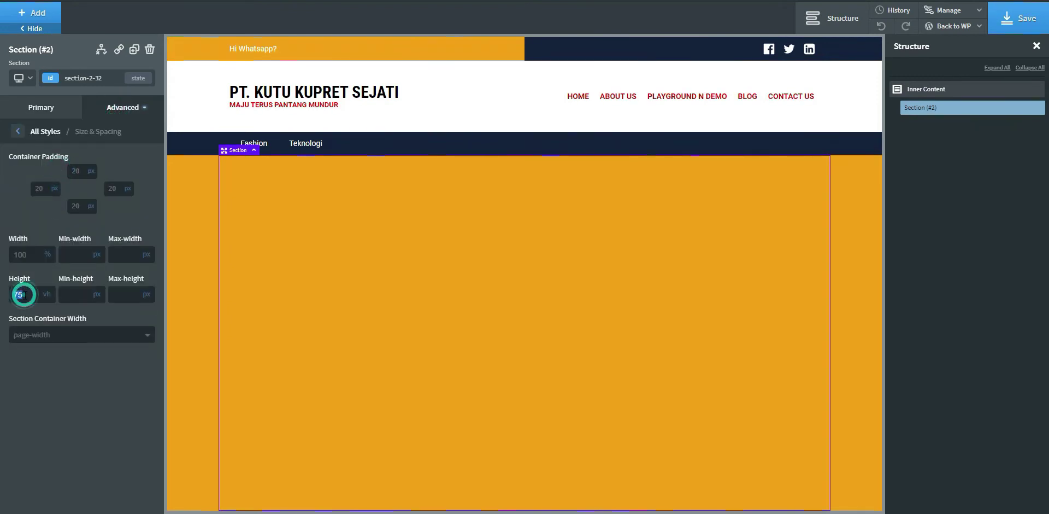
pyautogui.write('80')
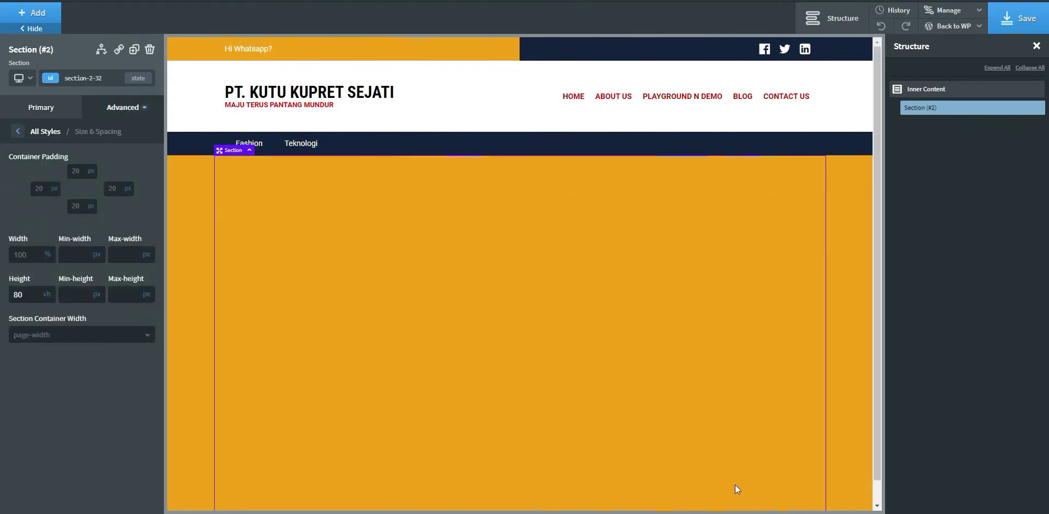
pyautogui.scroll(-1, 876, 498)
pyautogui.scroll(1, 876, 499)
pyautogui.scroll(-1, 876, 498)
pyautogui.scroll(1, 876, 499)
pyautogui.scroll(-1, 877, 499)
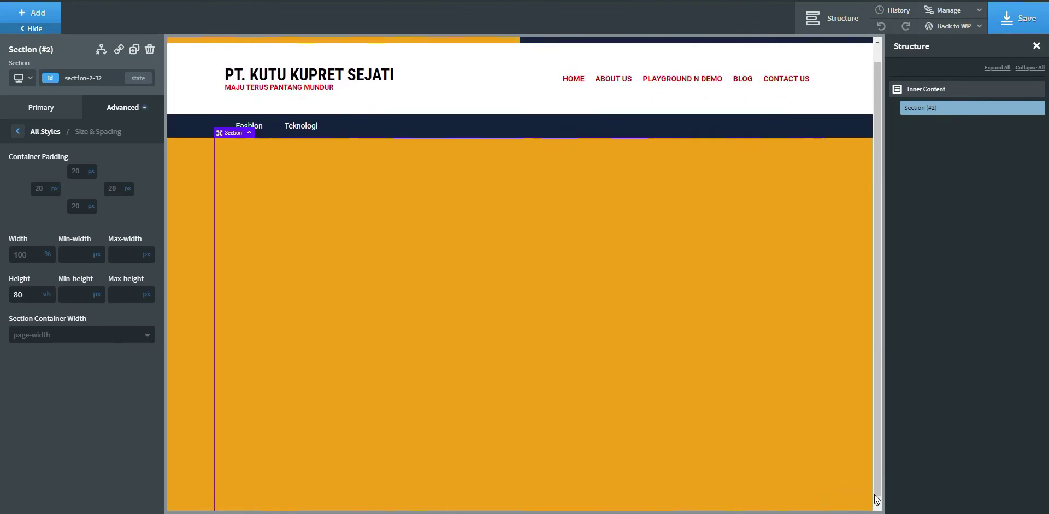
pyautogui.scroll(1, 875, 495)
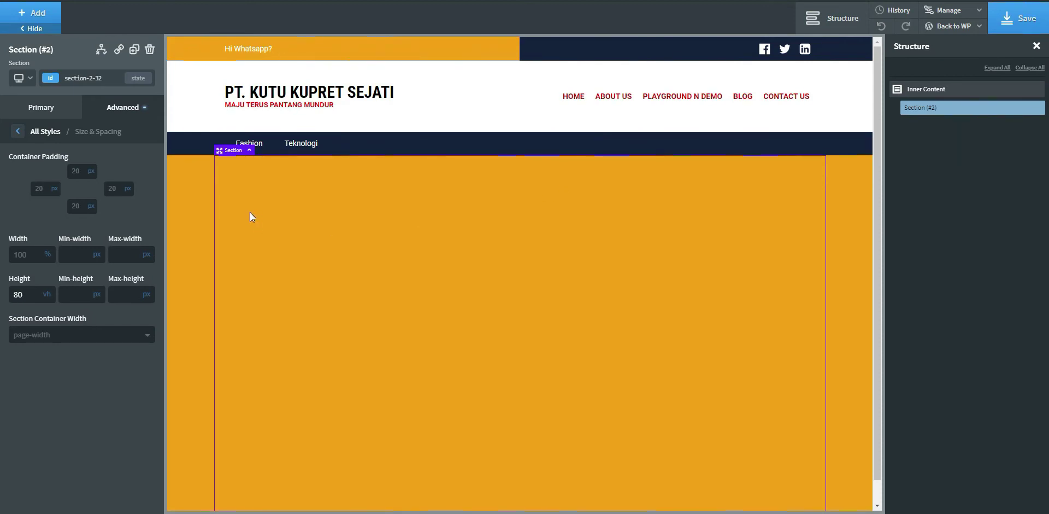
# - Set the section's height back to 75 vh
pyautogui.doubleClick(36, 297)
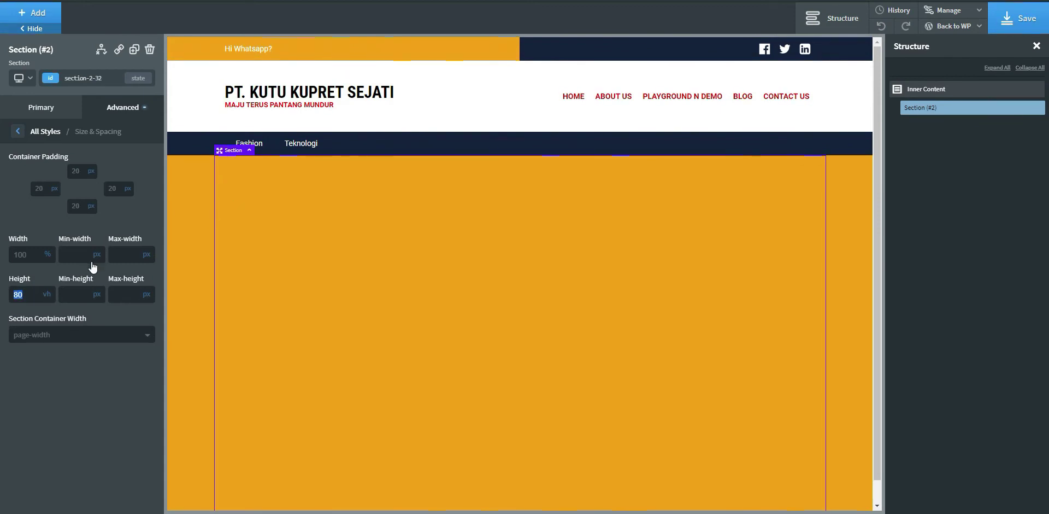
pyautogui.write('75')
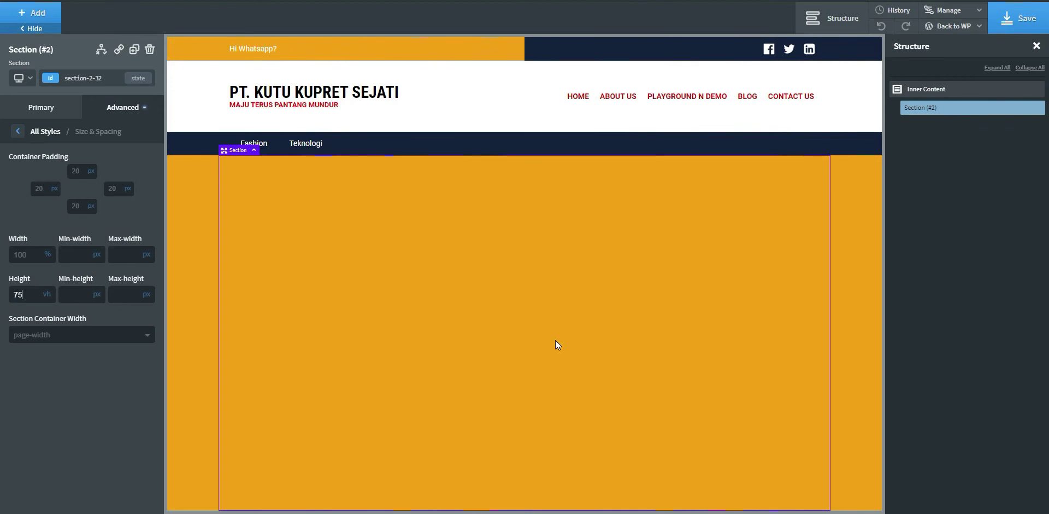
pyautogui.doubleClick(28, 293)
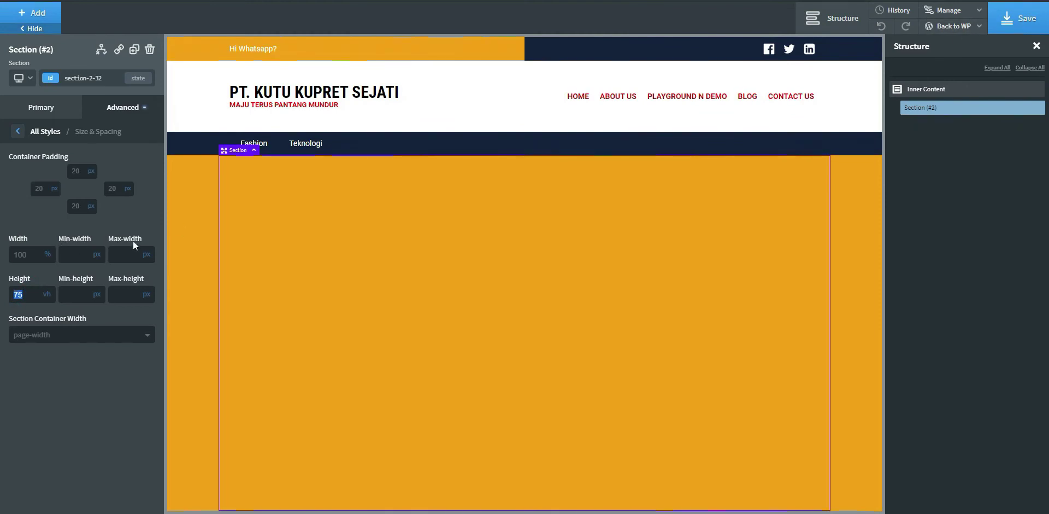
# - Try a percentage unit for the section's height, replacing it with a fixed height of 400 px
pyautogui.click(46, 300)
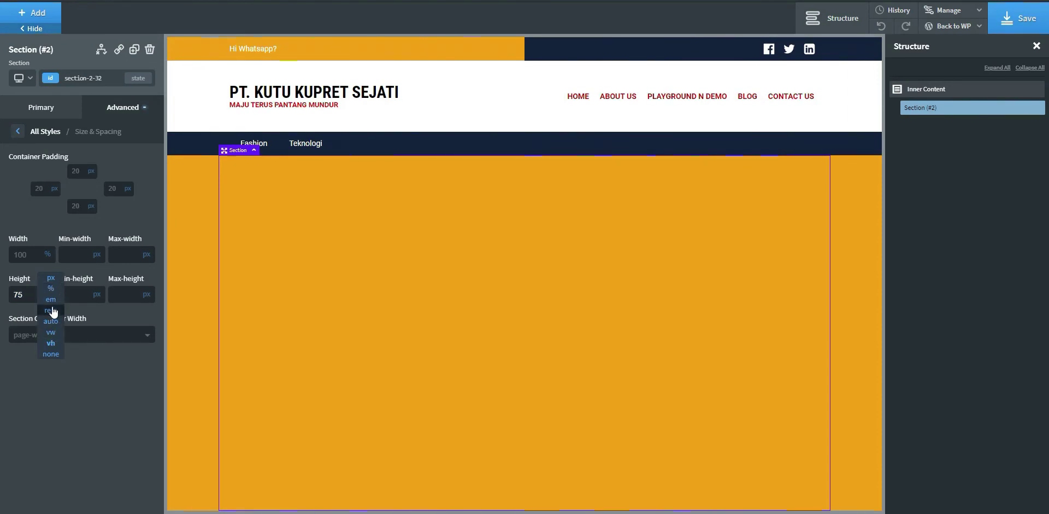
pyautogui.click(50, 289)
pyautogui.click(26, 298)
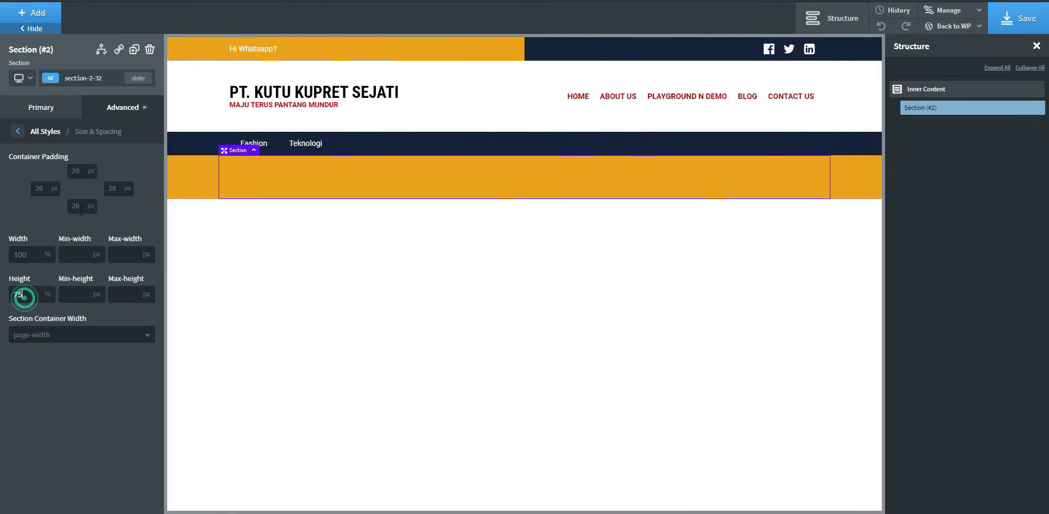
pyautogui.press('BackSpace')
pyautogui.press('BackSpace')
pyautogui.click(47, 295)
pyautogui.click(49, 272)
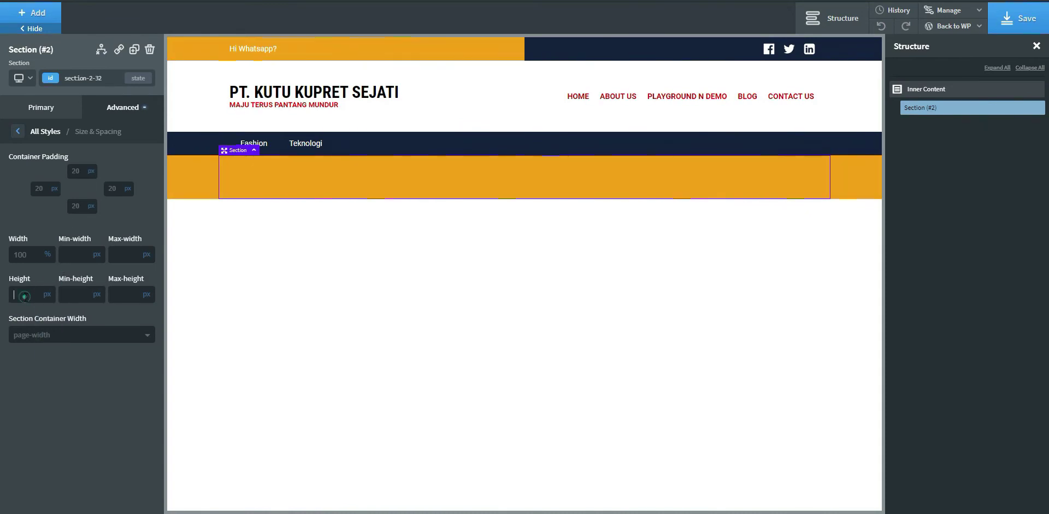
pyautogui.write('400')
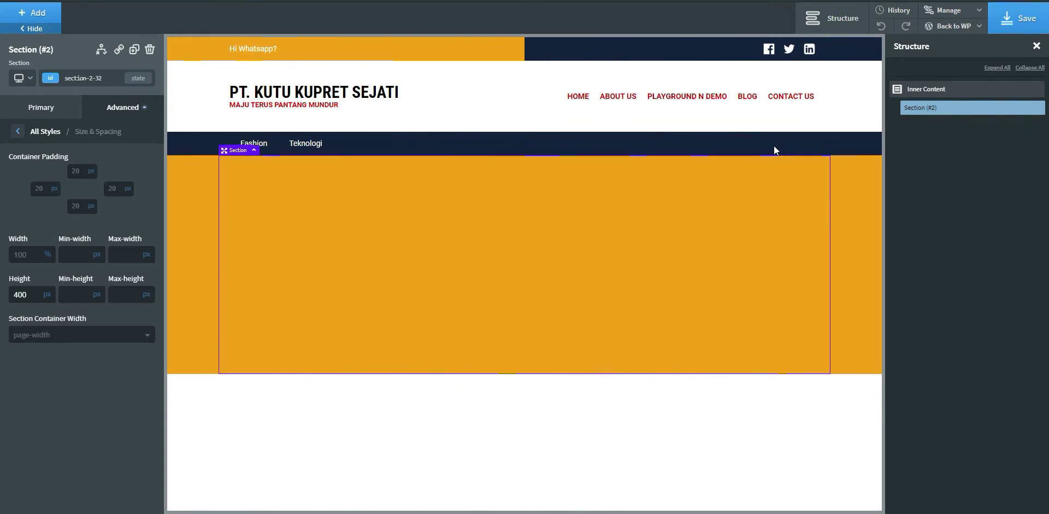
# - Save the page and view it on the frontend
pyautogui.click(1022, 24)
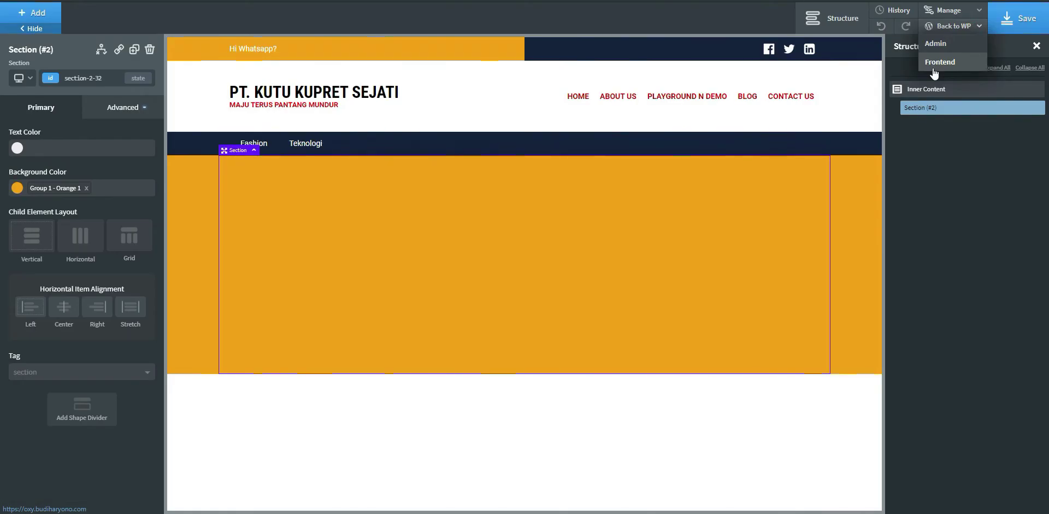
pyautogui.click(935, 63)
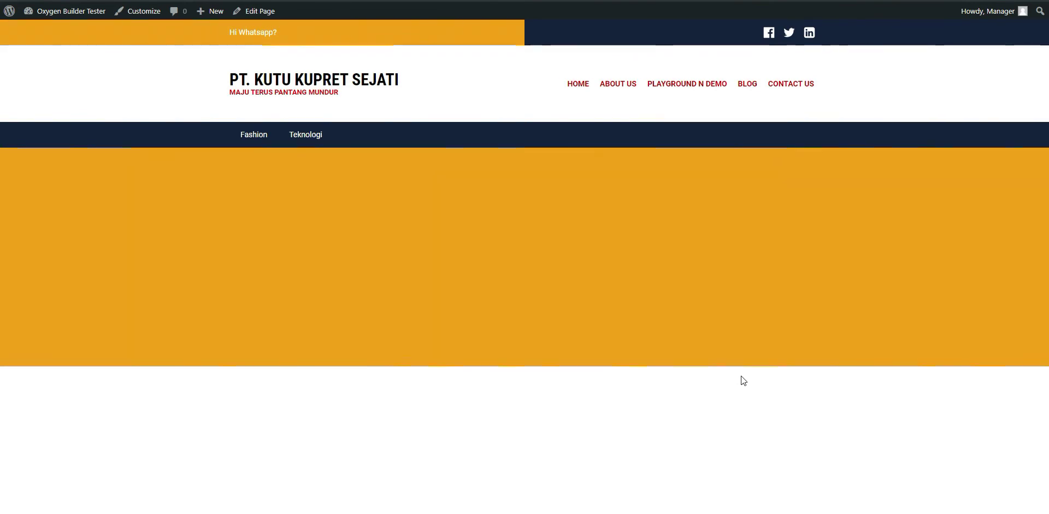
# - Switch to Photoshop and create a new document 1920 pixels wide and 400 pixels high
pyautogui.moveTo(732, 511)
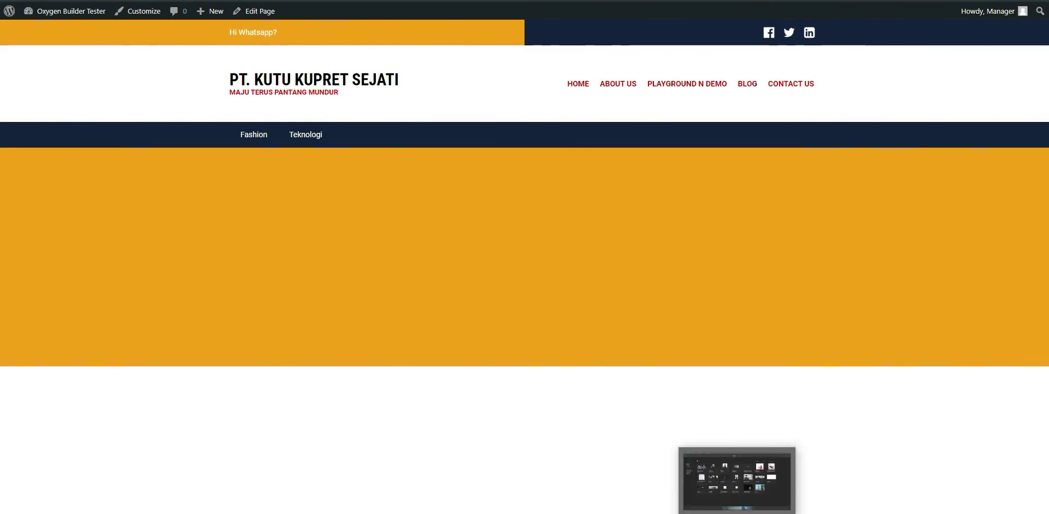
pyautogui.click(733, 511)
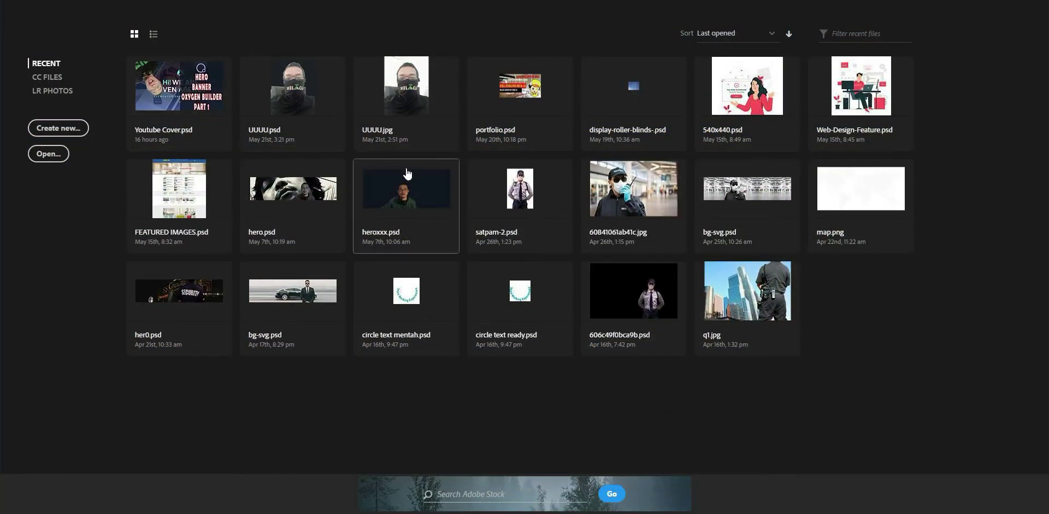
pyautogui.click(42, 128)
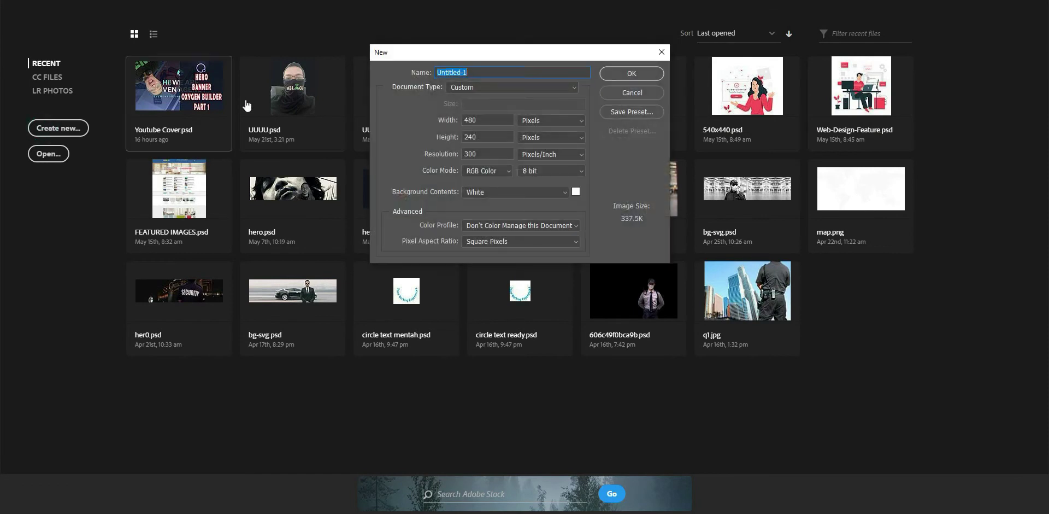
pyautogui.click(476, 120)
pyautogui.write('1')
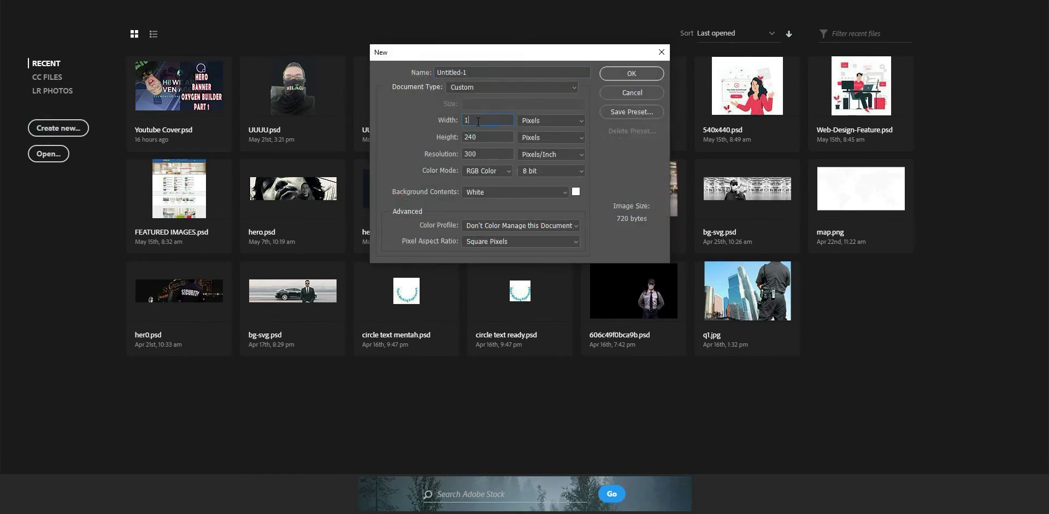
pyautogui.write('920')
pyautogui.click(492, 137)
pyautogui.write('400')
pyautogui.click(604, 74)
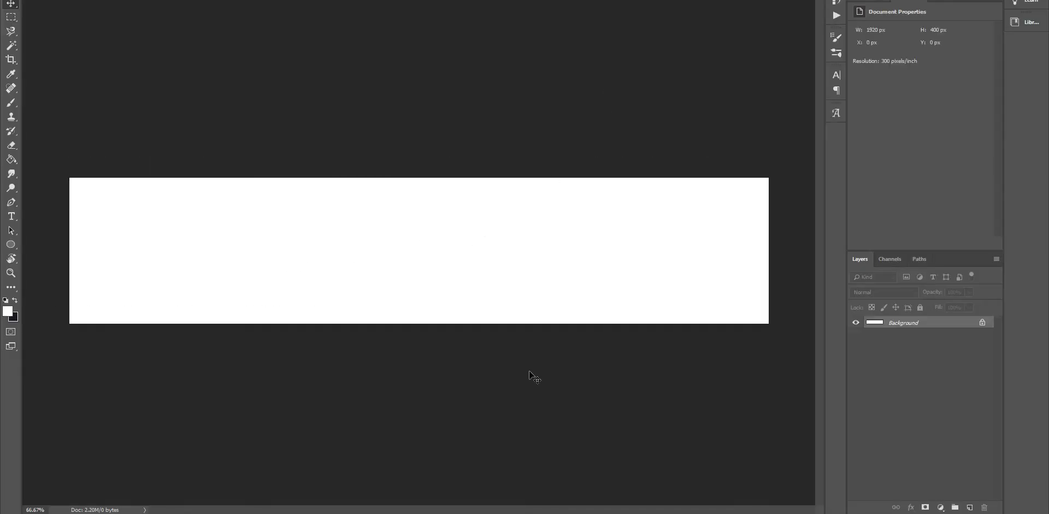
# - Place the Bundaran-HI photo scaled to about 1995 × 1330 px, and shift it up so the fountain area fills the canvas
pyautogui.click(626, 509)
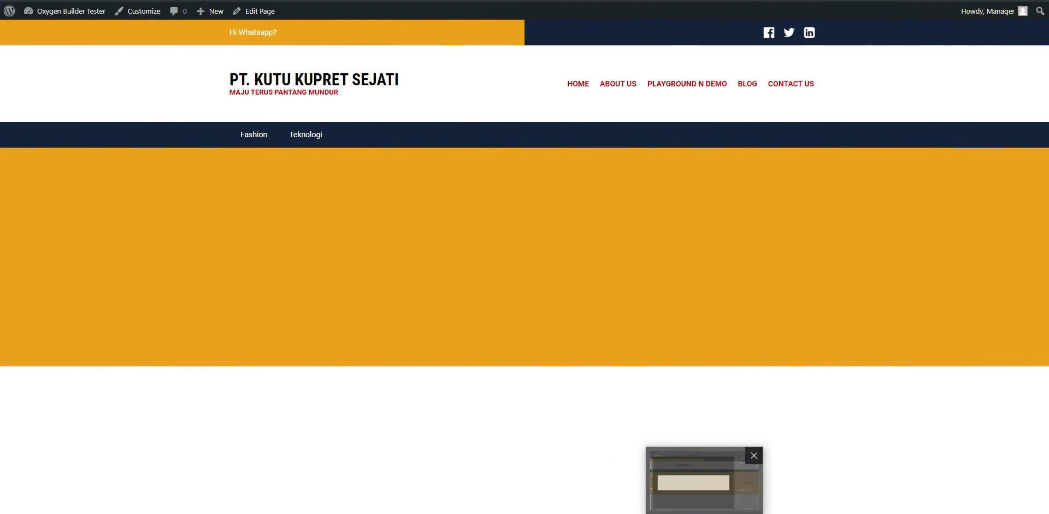
pyautogui.click(710, 475)
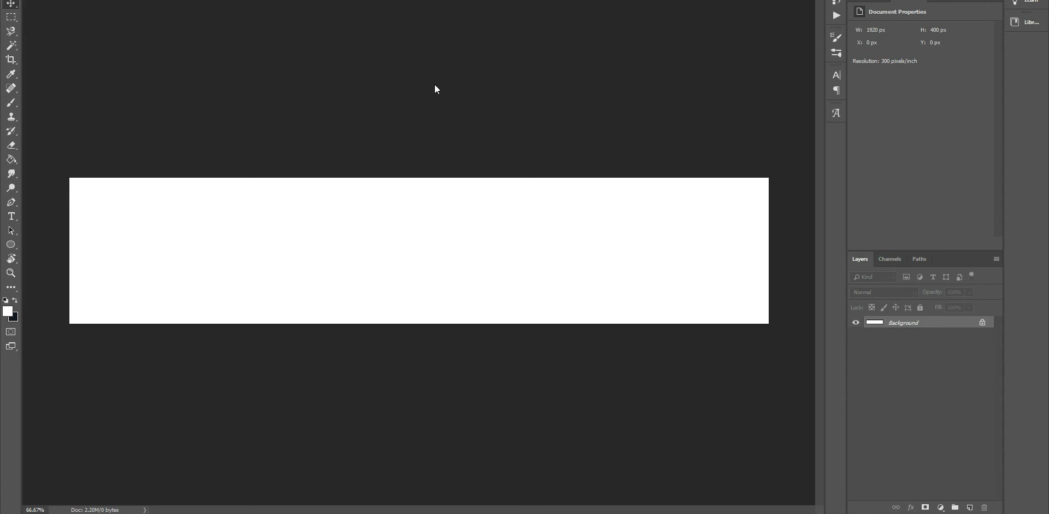
pyautogui.moveTo(435, 84); pyautogui.dragTo(435, 85)
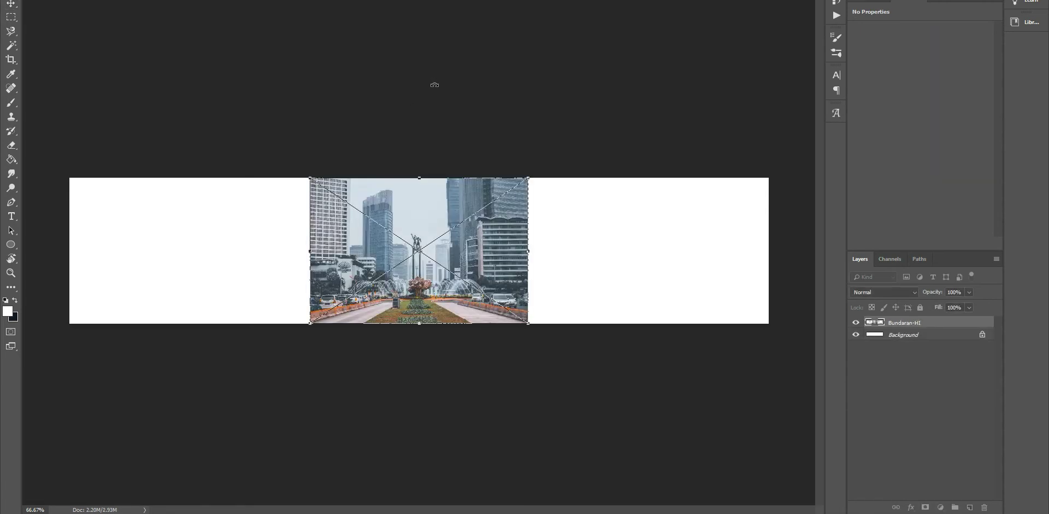
pyautogui.hotkey('ctrl', '-')
pyautogui.hotkey('ctrl', '-')
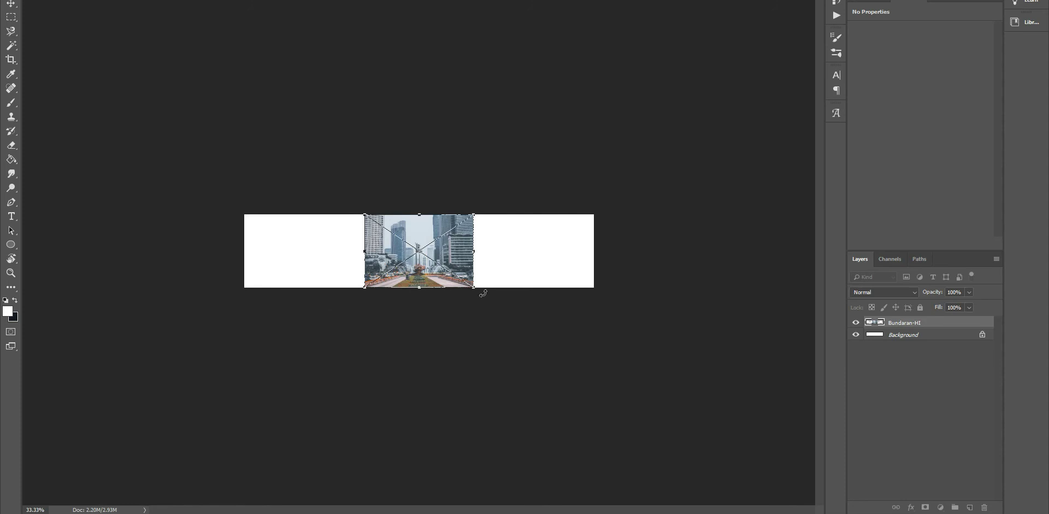
pyautogui.moveTo(473, 286); pyautogui.dragTo(603, 370)
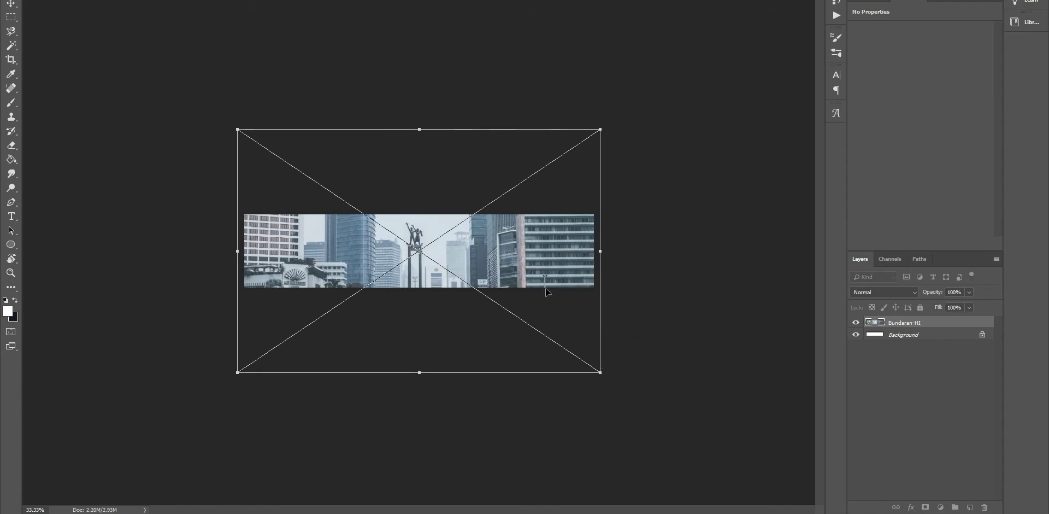
pyautogui.doubleClick(544, 286)
pyautogui.moveTo(539, 269); pyautogui.dragTo(552, 216)
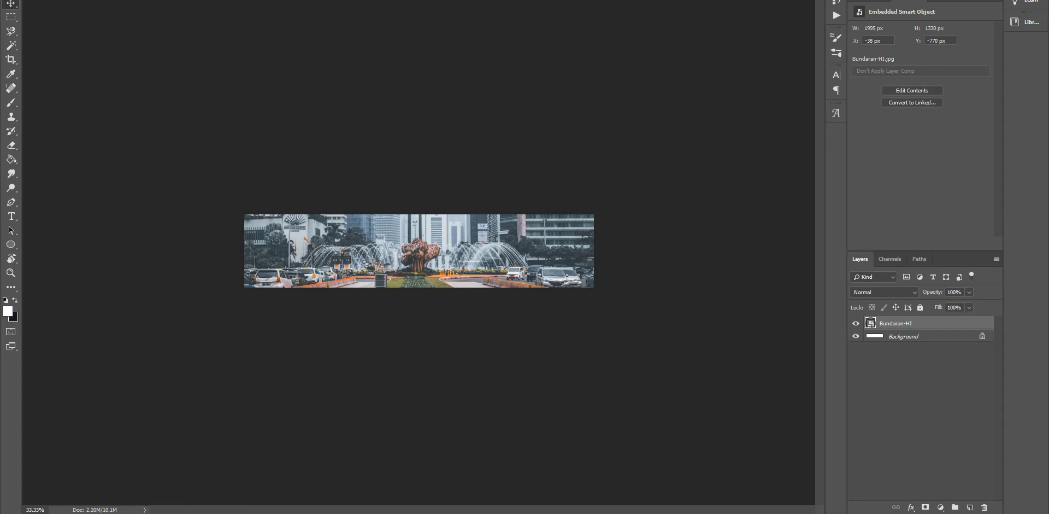
# - Create a second document 1120 pixels wide and 400 pixels high
pyautogui.hotkey('alt', 'f')
pyautogui.press('n')
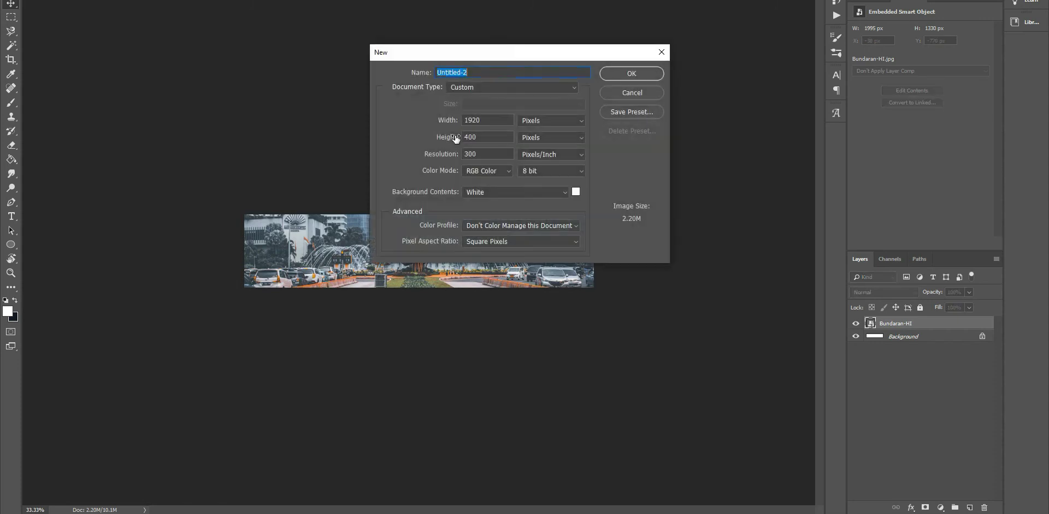
pyautogui.doubleClick(502, 121)
pyautogui.write('1120')
pyautogui.click(644, 75)
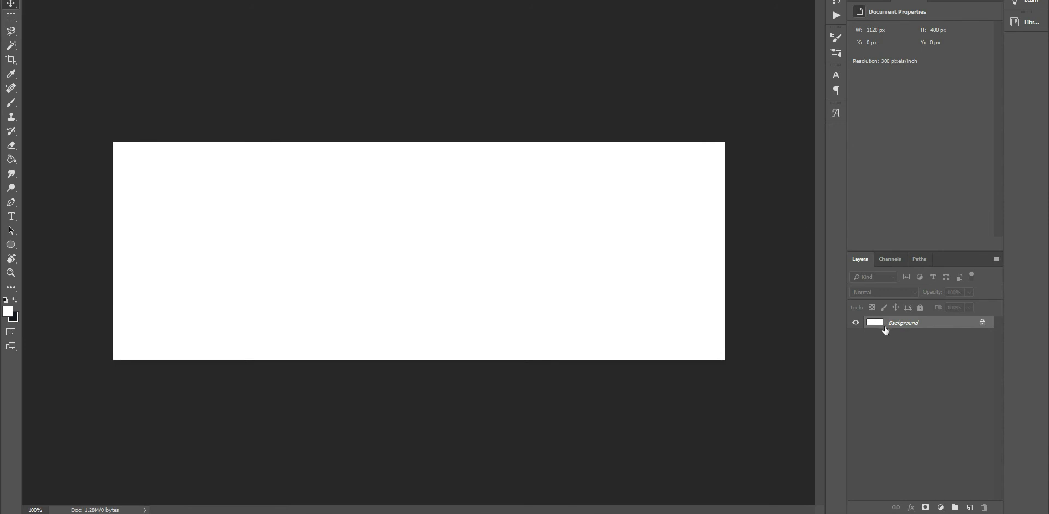
# - Add a new layer to the 1120-pixel document and fill it with white
pyautogui.click(969, 507)
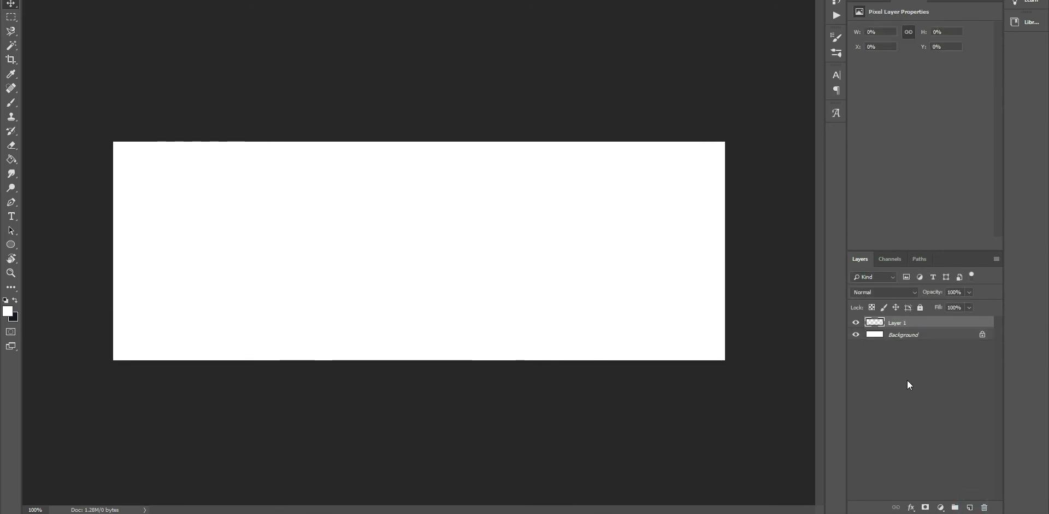
pyautogui.press('g')
pyautogui.click(376, 262)
pyautogui.click(923, 398)
# - Copy the white layer to the center of the 1920-pixel banner and toggle its visibility to check the content area
pyautogui.press('v')
pyautogui.click(925, 325)
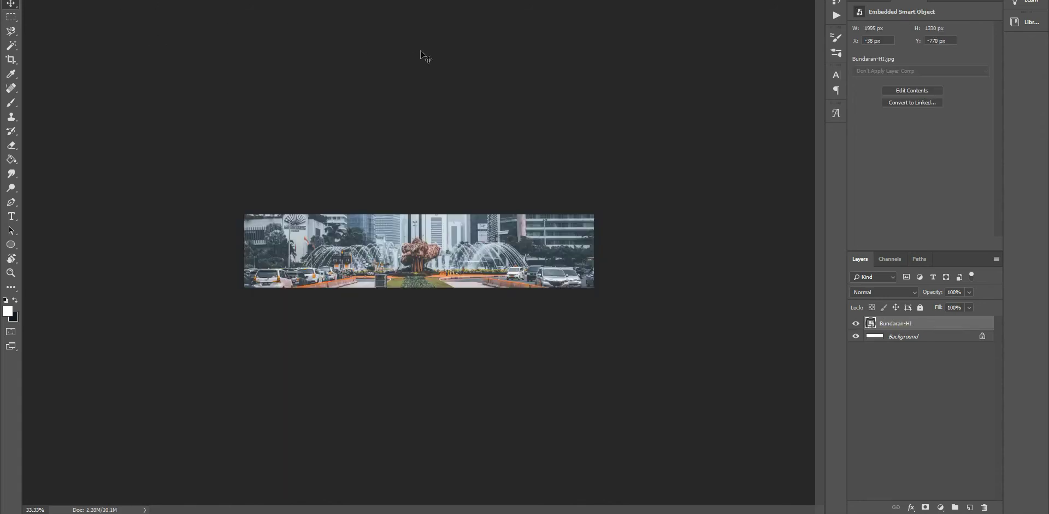
pyautogui.hotkey('ctrl', 'shift', 'z')
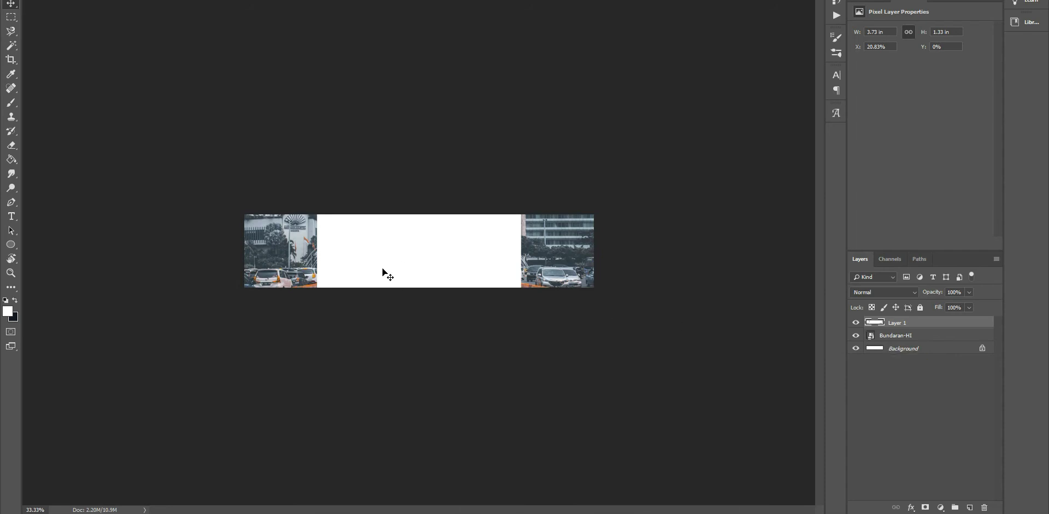
pyautogui.click(855, 325)
pyautogui.click(855, 326)
# - Place the woman-face-1 image in the middle of the banner, above the white layer
pyautogui.moveTo(1048, 230); pyautogui.dragTo(553, 230)
pyautogui.moveTo(454, 254); pyautogui.dragTo(454, 252)
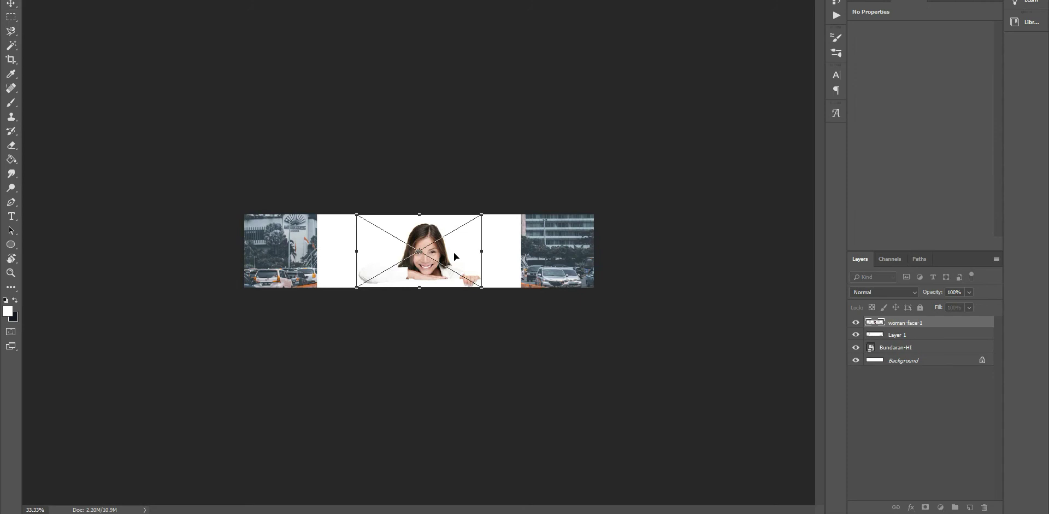
pyautogui.press('Return')
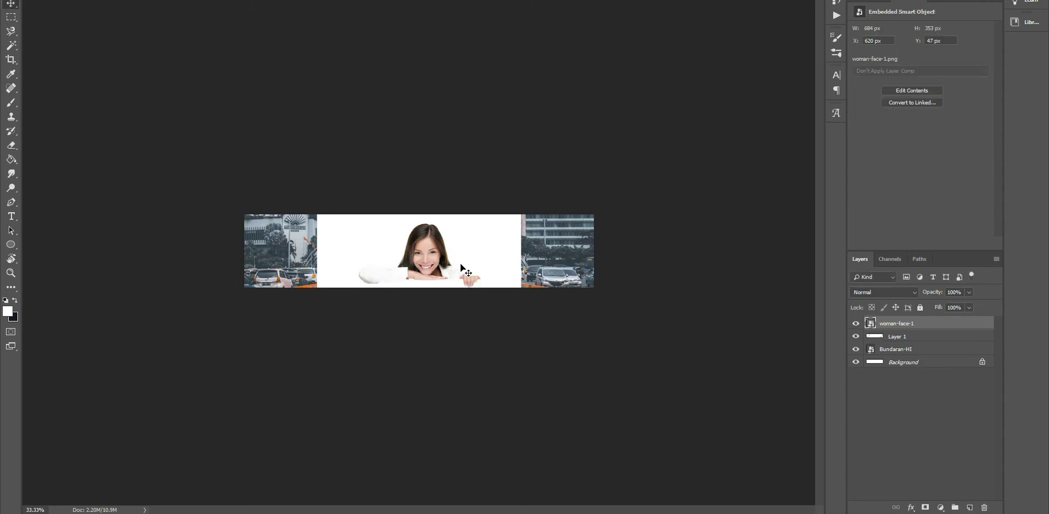
# - Compare the banner with and without the white content-area layer, and check it against the frontend page
pyautogui.click(856, 336)
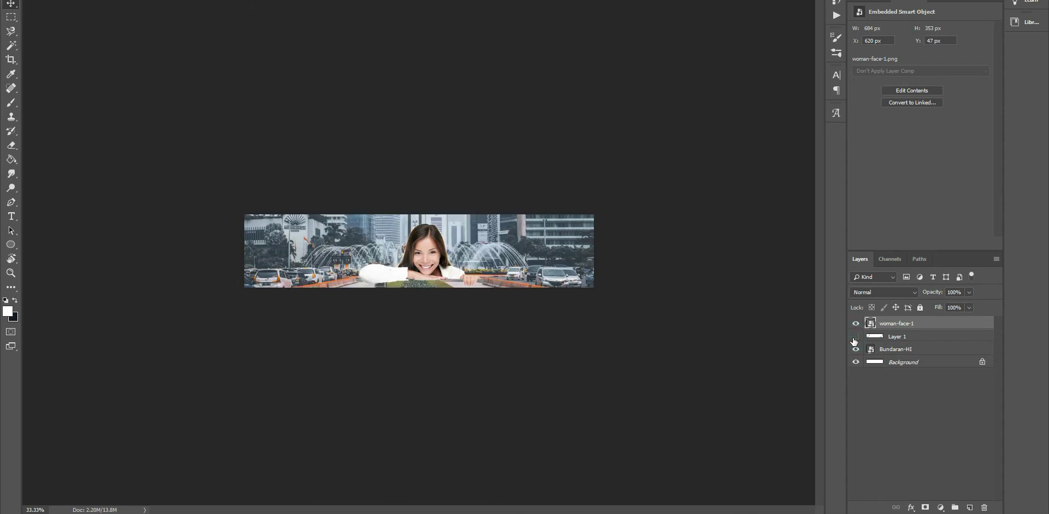
pyautogui.click(856, 337)
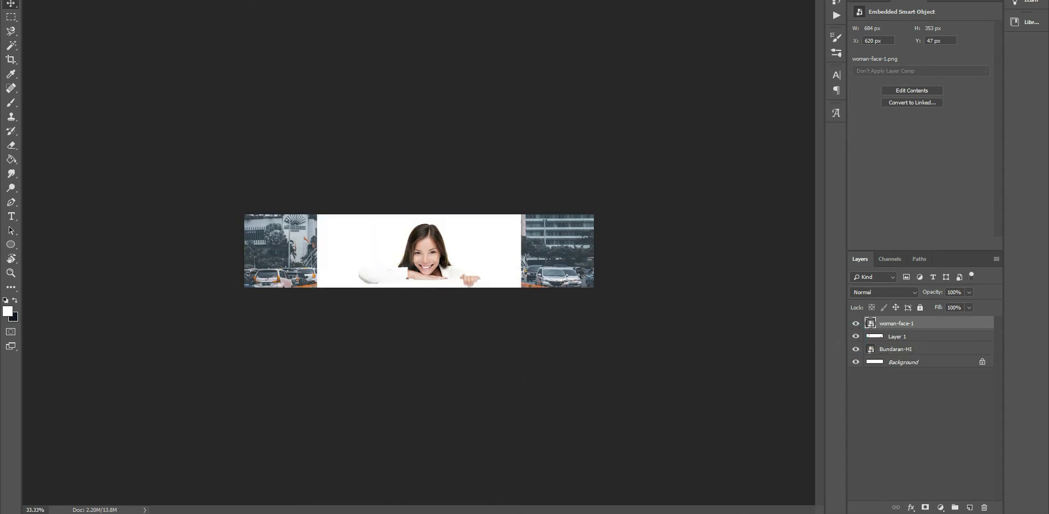
pyautogui.hotkey('alt', 'Tab')
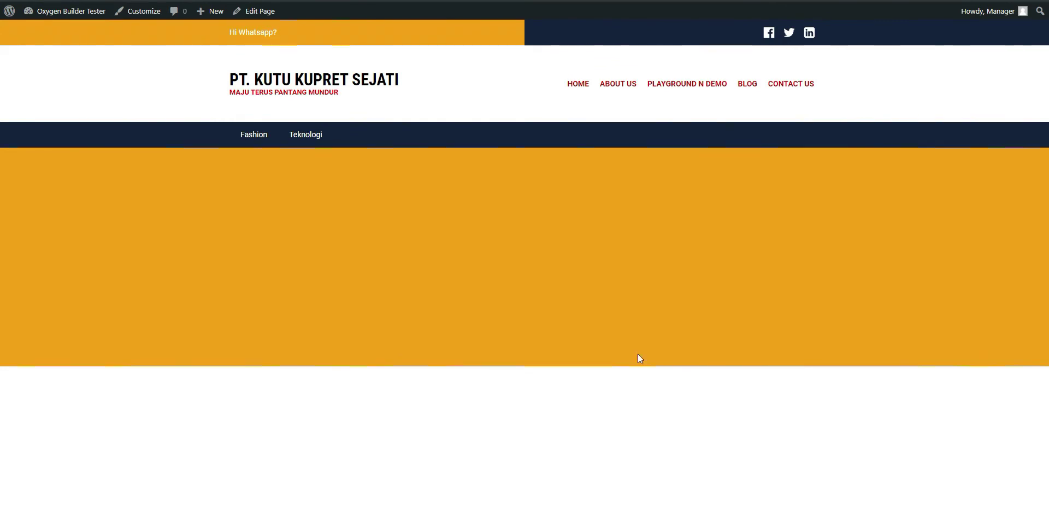
pyautogui.moveTo(660, 506)
pyautogui.click(661, 465)
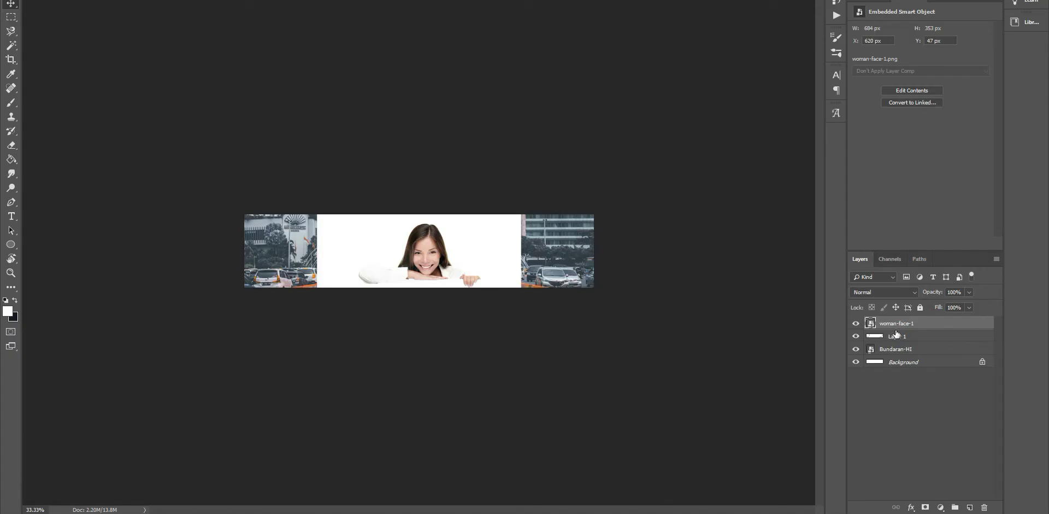
# - Hide the white Layer 1 and move the woman's image down 45 px to the banner's lower edge
pyautogui.click(856, 336)
pyautogui.hotkey('shift', 'Down')
pyautogui.hotkey('shift', 'Down')
pyautogui.hotkey('shift', 'Down')
pyautogui.hotkey('shift', 'Down')
pyautogui.press('Down')
pyautogui.press('Down')
pyautogui.press('Down')
pyautogui.press('Down')
pyautogui.press('Down')
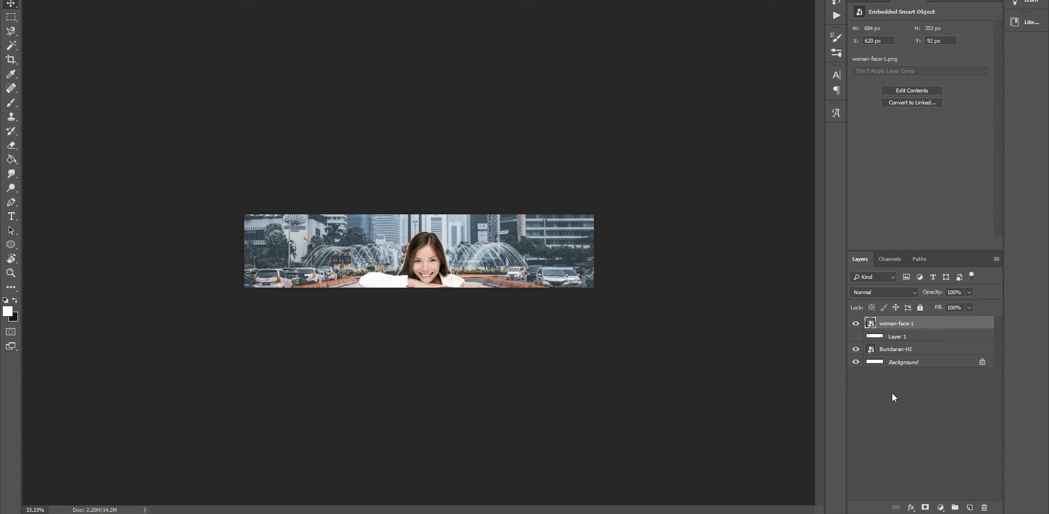
# - Save the finished banner as a WebP copy with a file name that begins with bg
pyautogui.hotkey('ctrl', 'shift', 's')
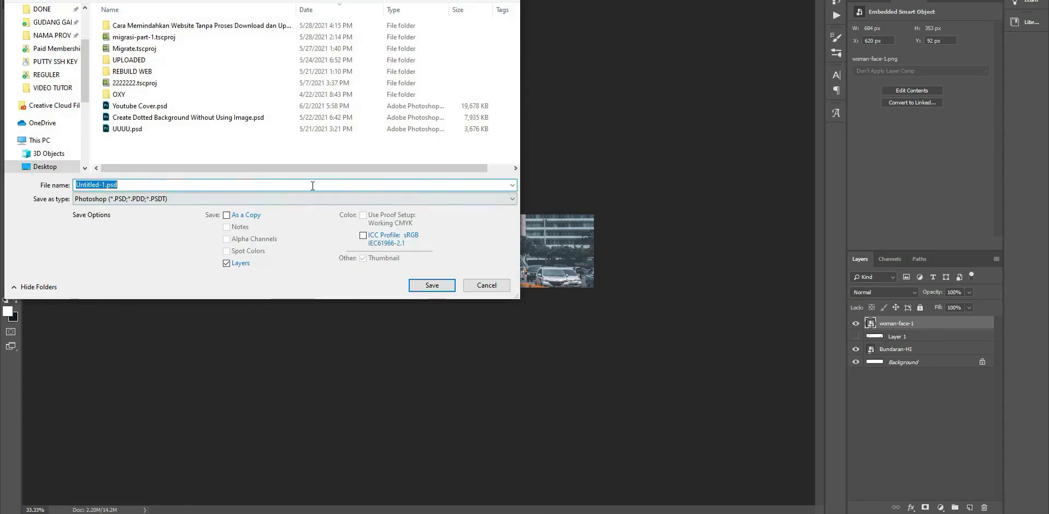
pyautogui.click(313, 199)
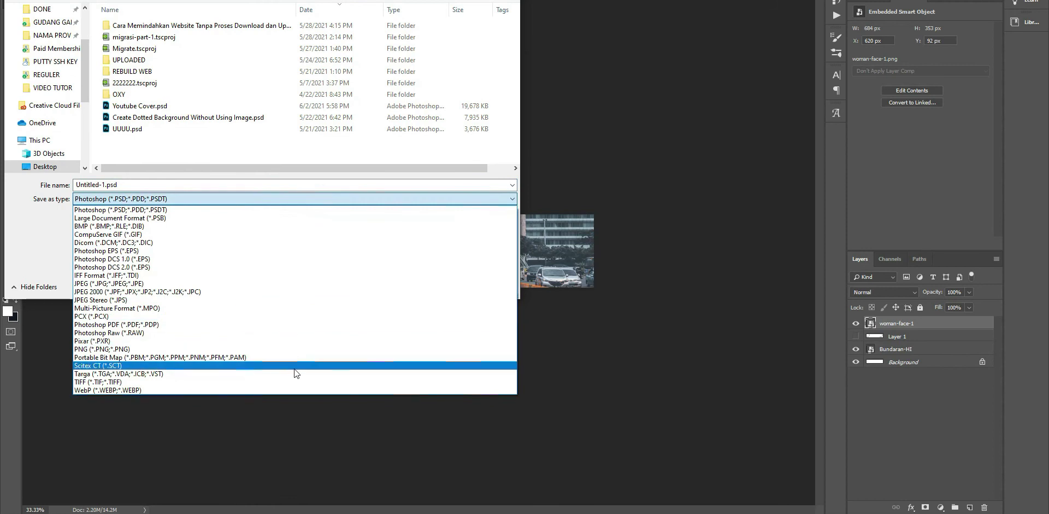
pyautogui.click(295, 386)
pyautogui.click(97, 184)
pyautogui.doubleClick(96, 184)
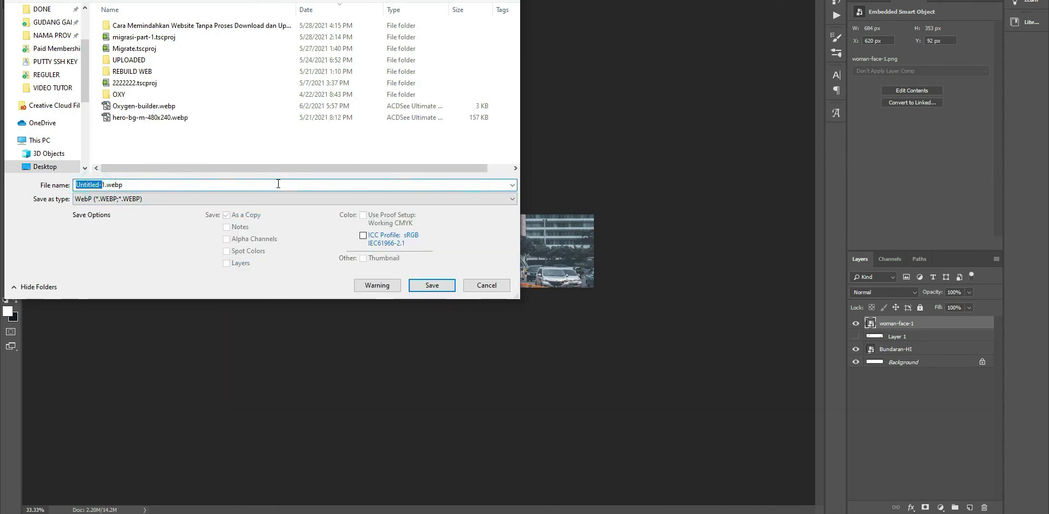
pyautogui.press('BackSpace')
pyautogui.write('bg')
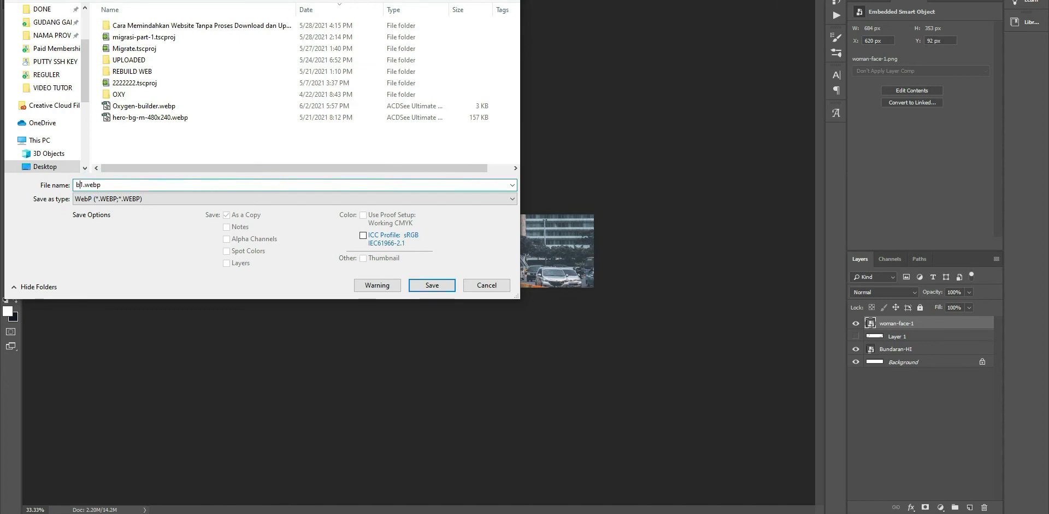
pyautogui.write('-hero')
pyautogui.write('-')
pyautogui.write('full-')
pyautogui.press('Return')
pyautogui.click(552, 319)
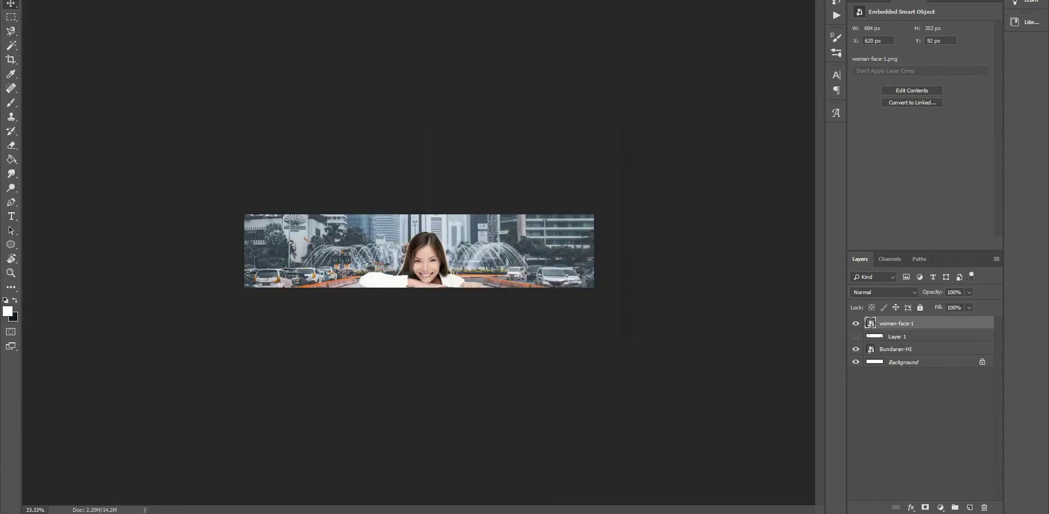
# - Switch to the WordPress admin in the browser and load the My Custom Functionality plugin in the plugin editor
pyautogui.click(648, 481)
pyautogui.press('F5')
pyautogui.press('F11')
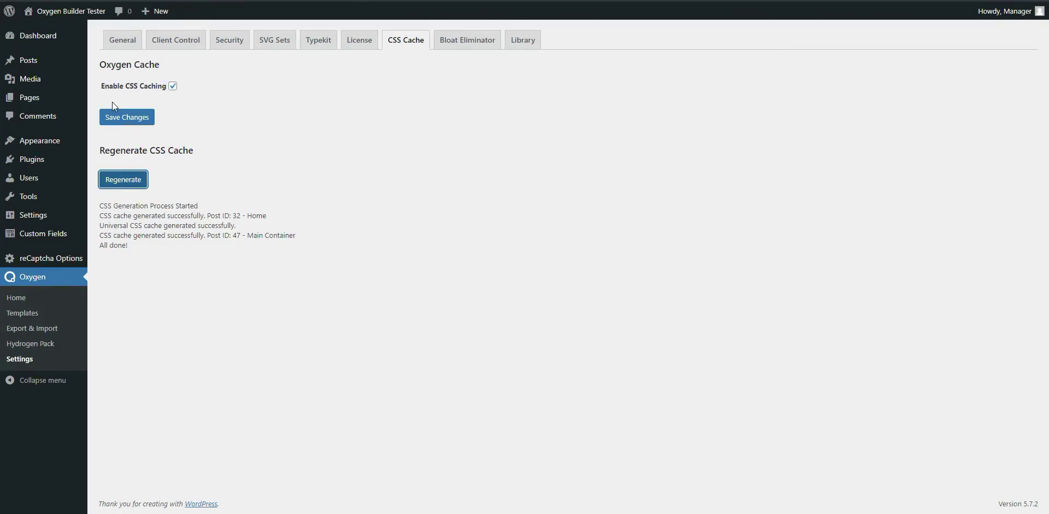
pyautogui.moveTo(53, 139)
pyautogui.moveTo(78, 165)
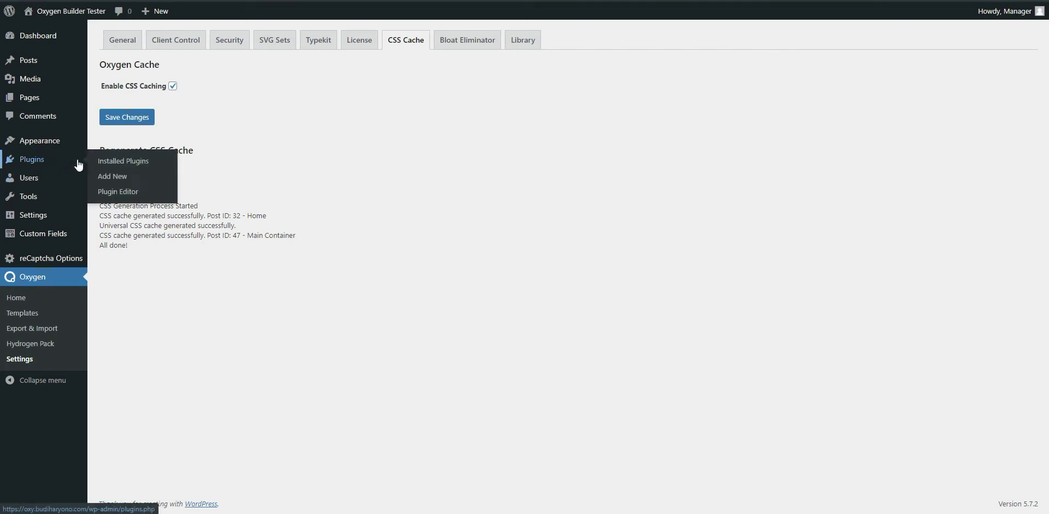
pyautogui.click(118, 191)
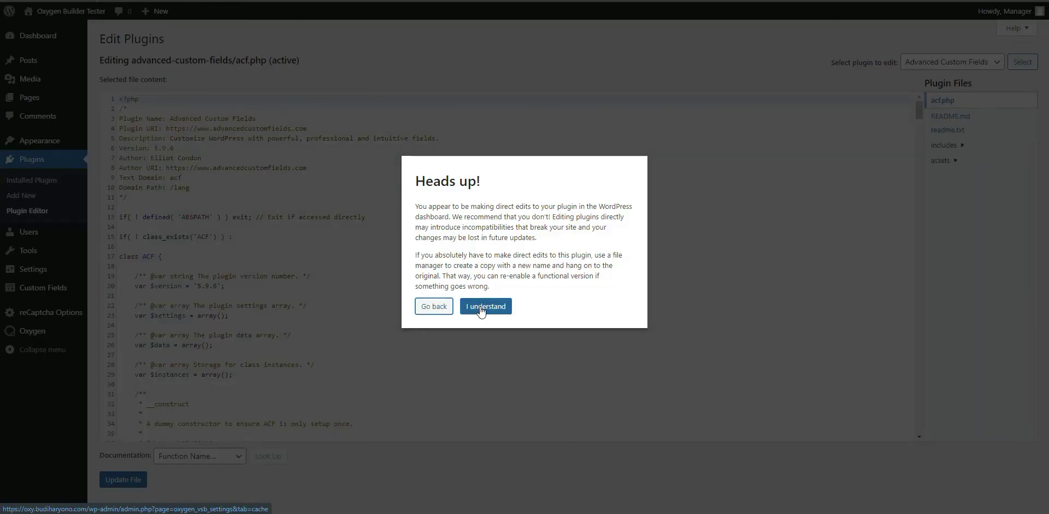
pyautogui.click(480, 306)
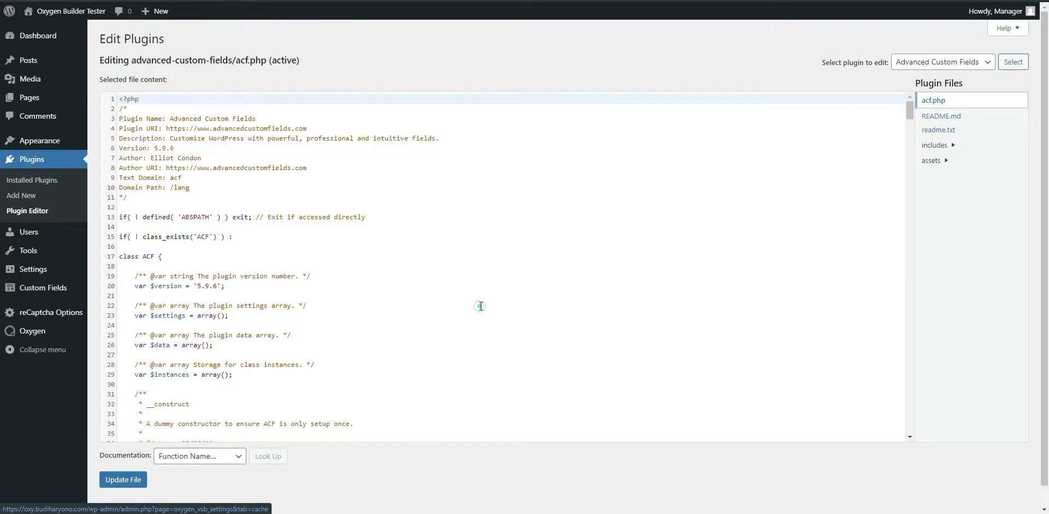
pyautogui.click(941, 64)
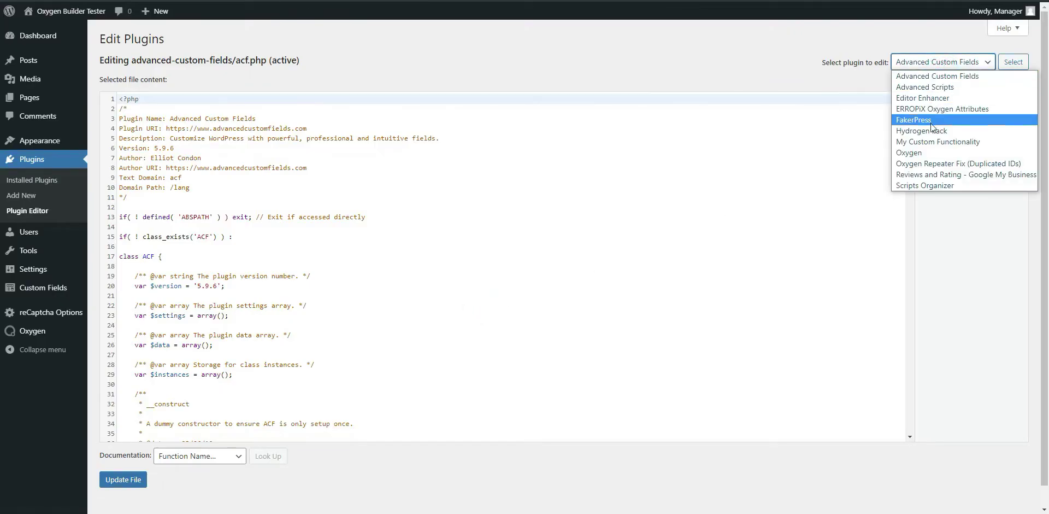
pyautogui.click(936, 141)
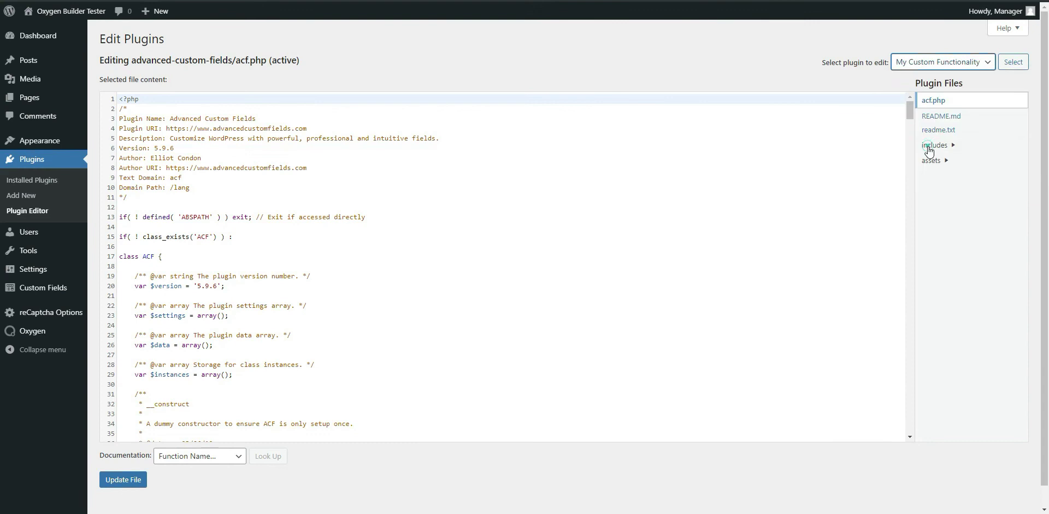
pyautogui.click(1002, 66)
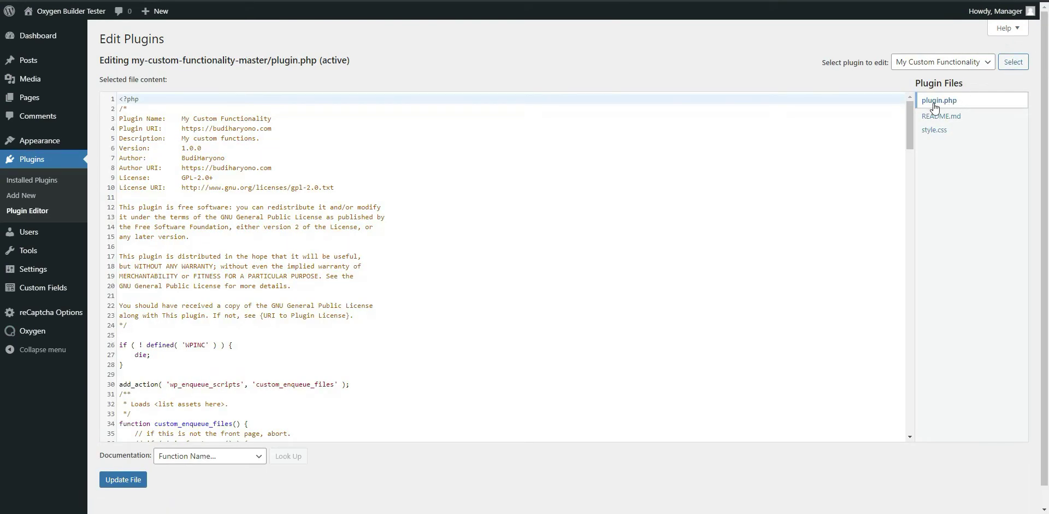
# - Locate the code in plugin.php that enables WebP uploads and highlight the webp_upload_mimes function with its filter
pyautogui.click(935, 104)
pyautogui.scroll(-4, 422, 324)
pyautogui.scroll(-9, 421, 324)
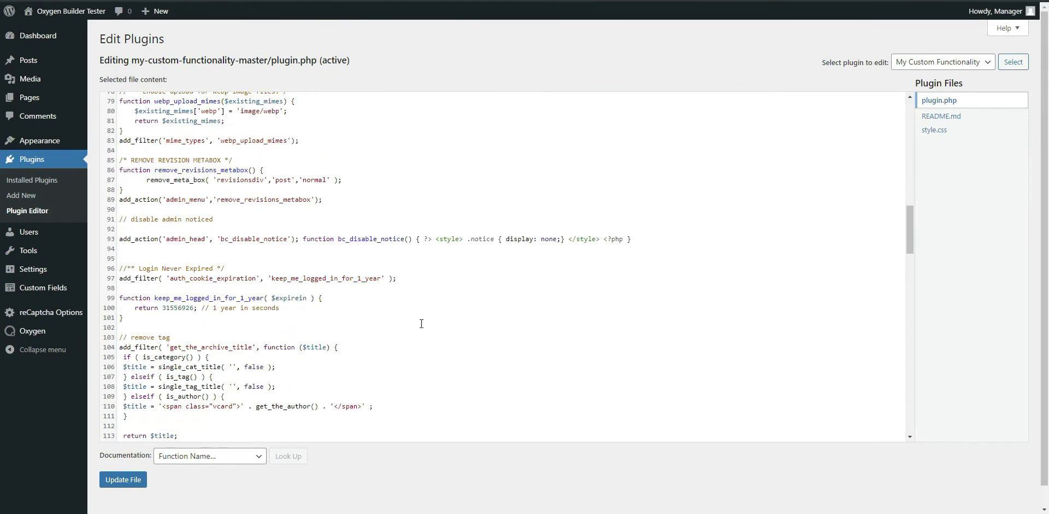
pyautogui.scroll(2, 423, 320)
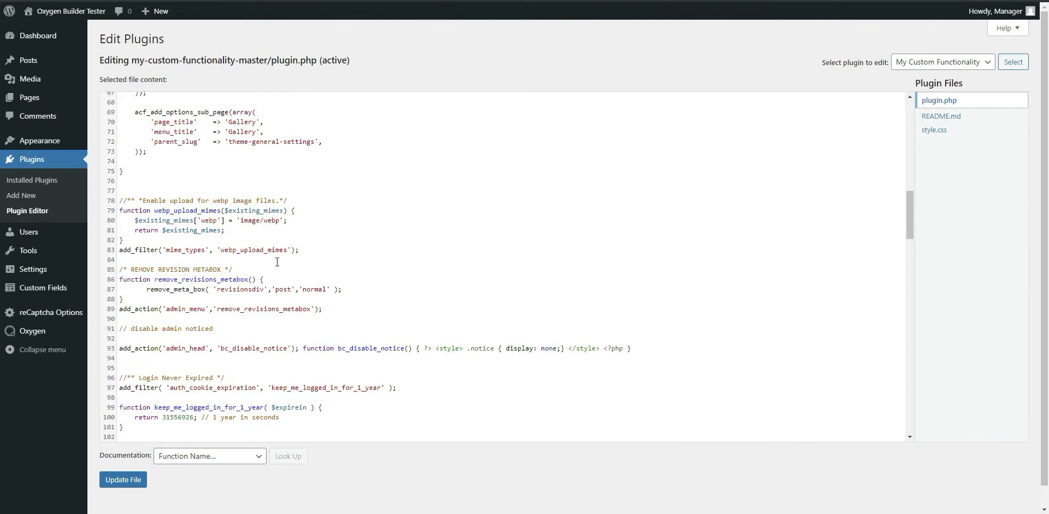
pyautogui.moveTo(310, 252); pyautogui.dragTo(112, 204)
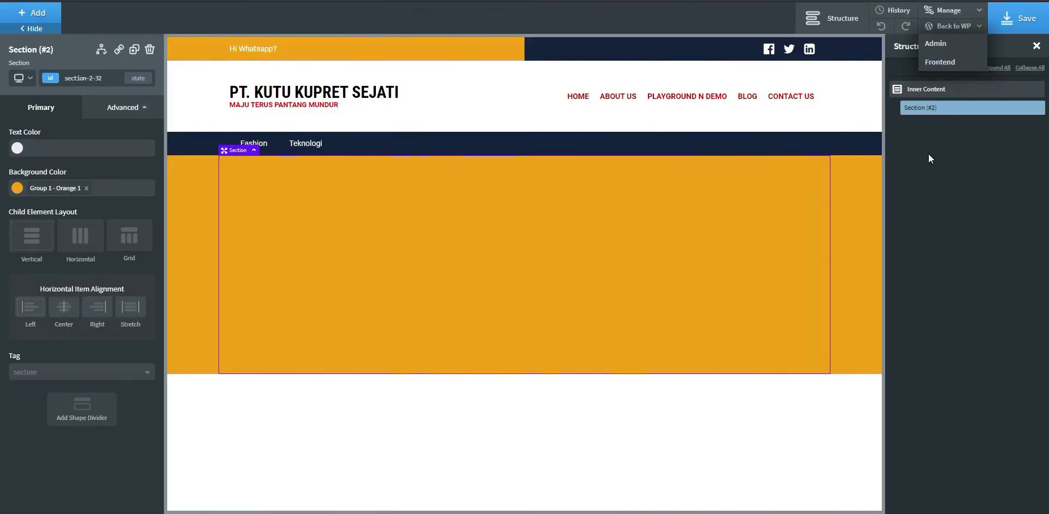
# - Upload bg-large-1-.webp to the media library and set it as the background image of Section (#2) in Oxygen
pyautogui.click(932, 160)
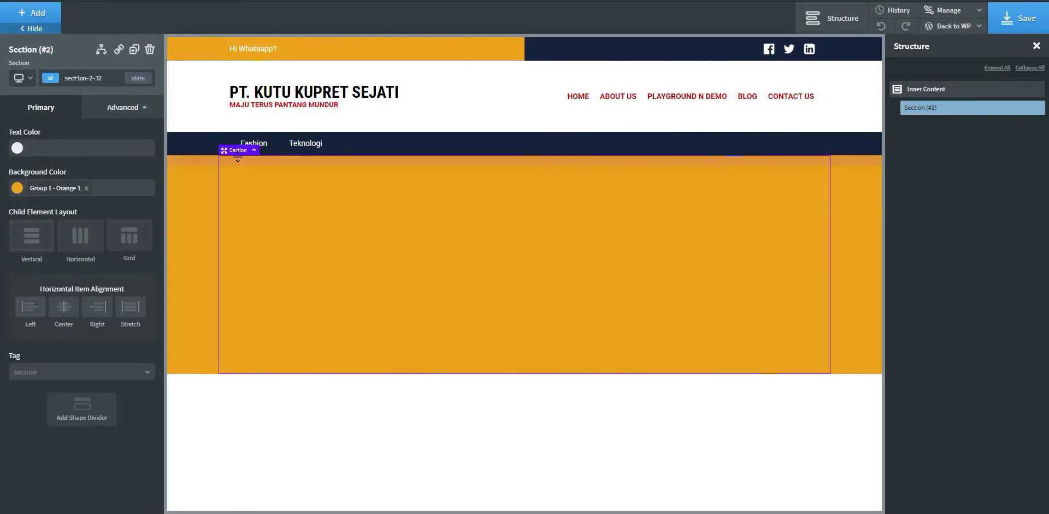
pyautogui.click(112, 106)
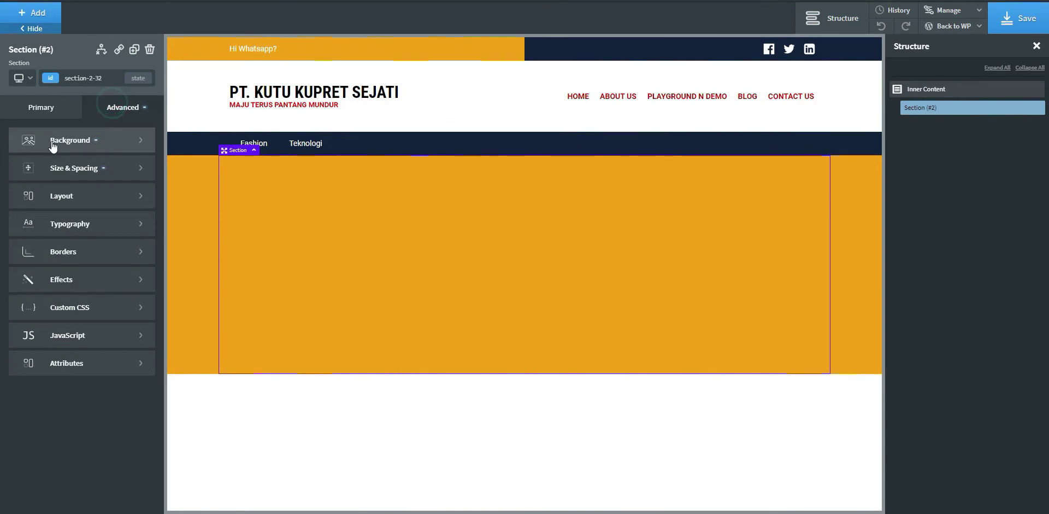
pyautogui.click(51, 143)
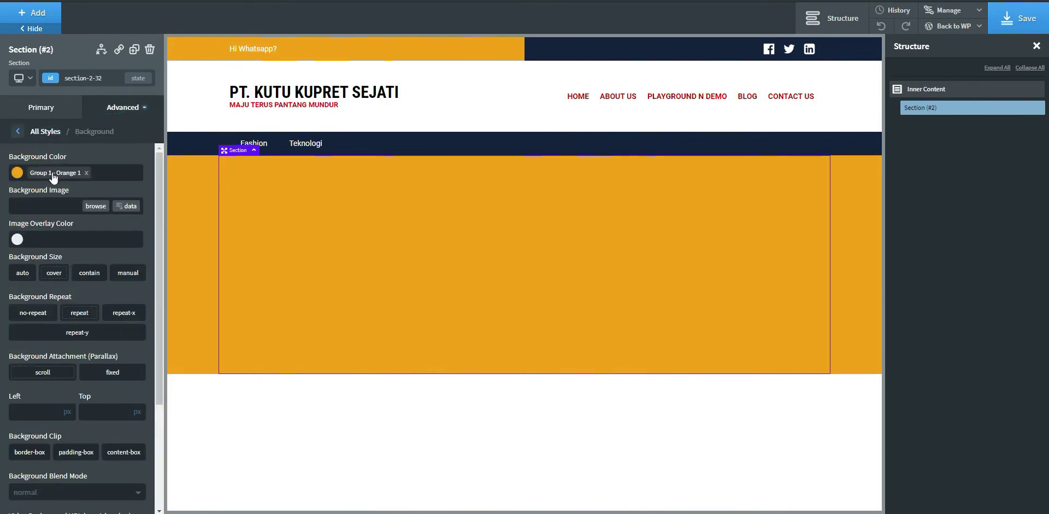
pyautogui.click(89, 206)
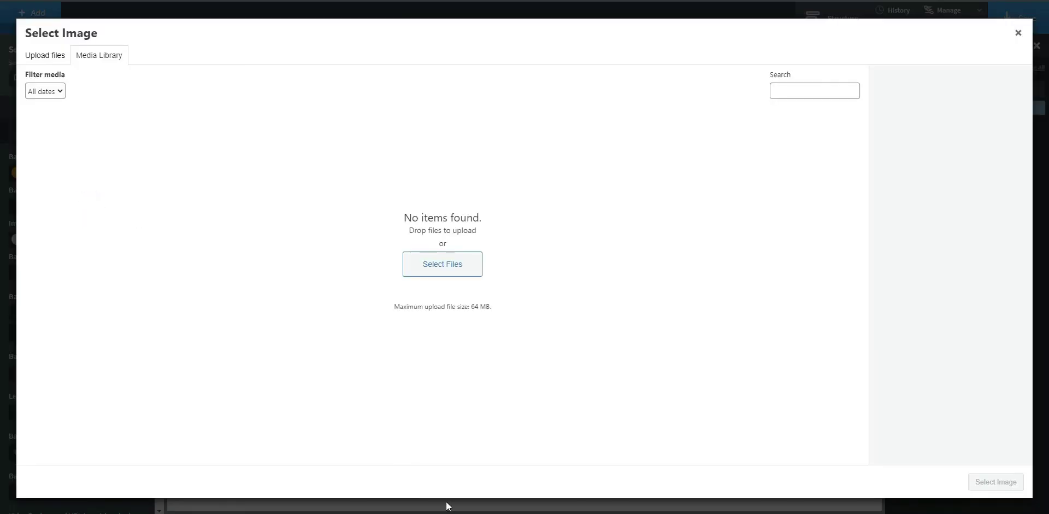
pyautogui.moveTo(473, 512)
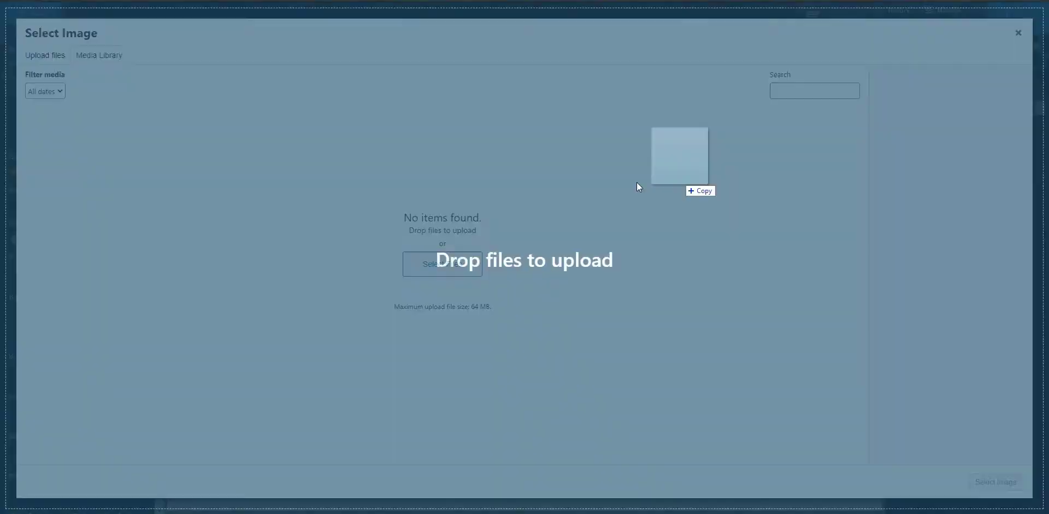
pyautogui.moveTo(638, 182); pyautogui.dragTo(601, 188)
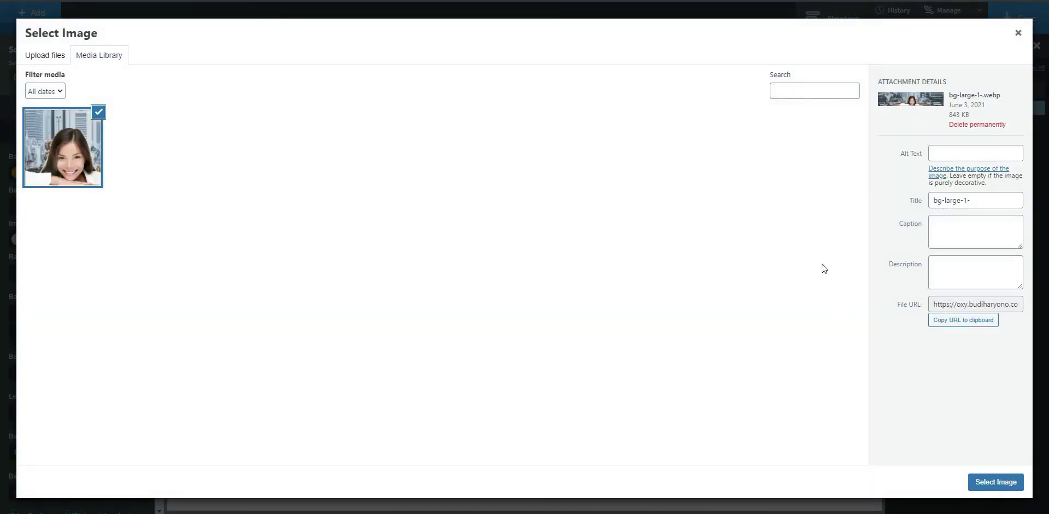
pyautogui.click(1002, 485)
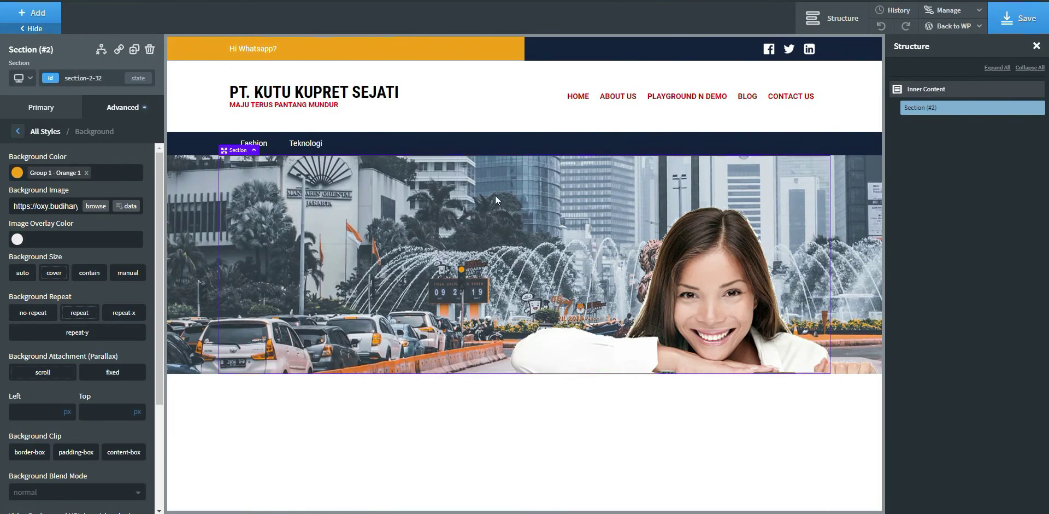
# - Set the section's background to no-repeat and position it at 50% left and 50% top
pyautogui.click(33, 318)
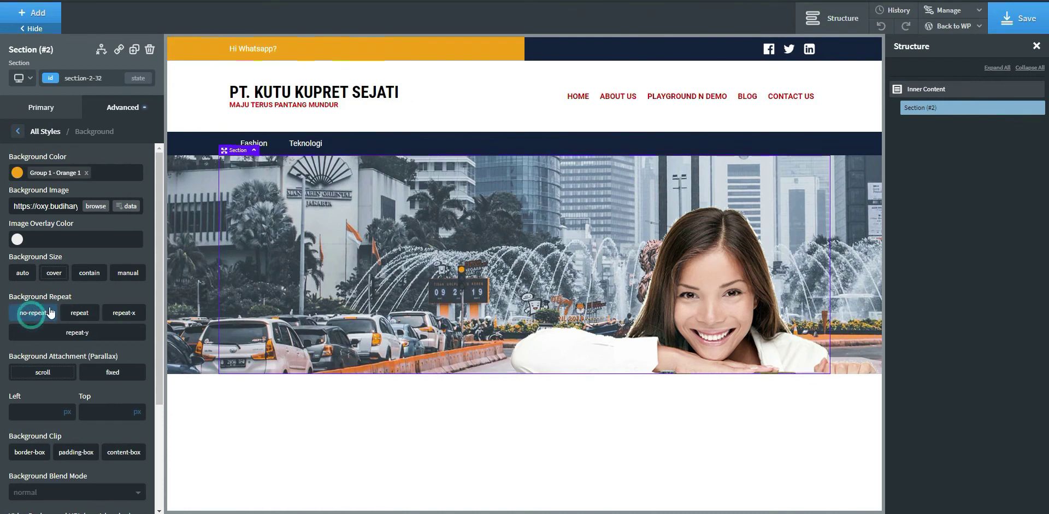
pyautogui.click(63, 418)
pyautogui.write('50')
pyautogui.click(100, 415)
pyautogui.write('50')
pyautogui.click(67, 411)
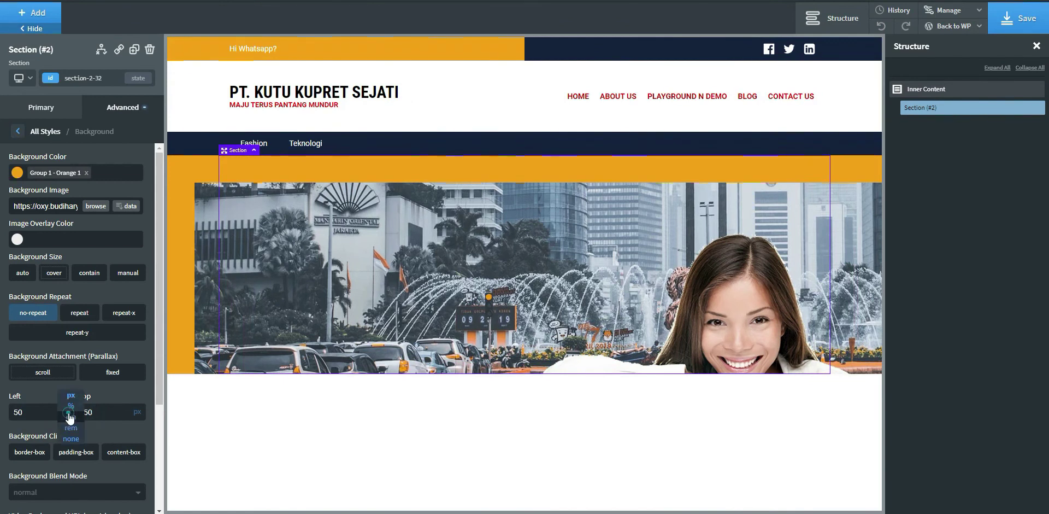
pyautogui.click(69, 406)
pyautogui.click(137, 412)
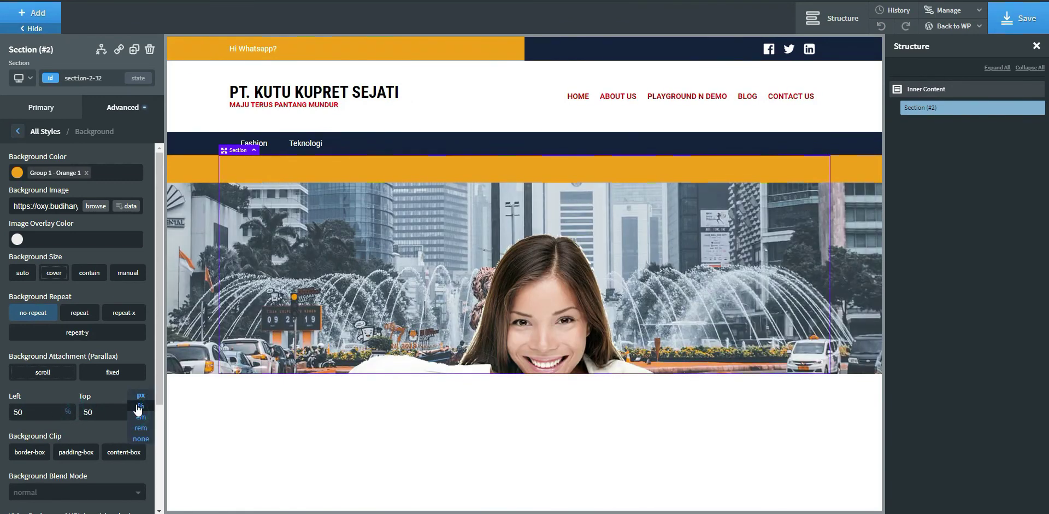
pyautogui.click(138, 406)
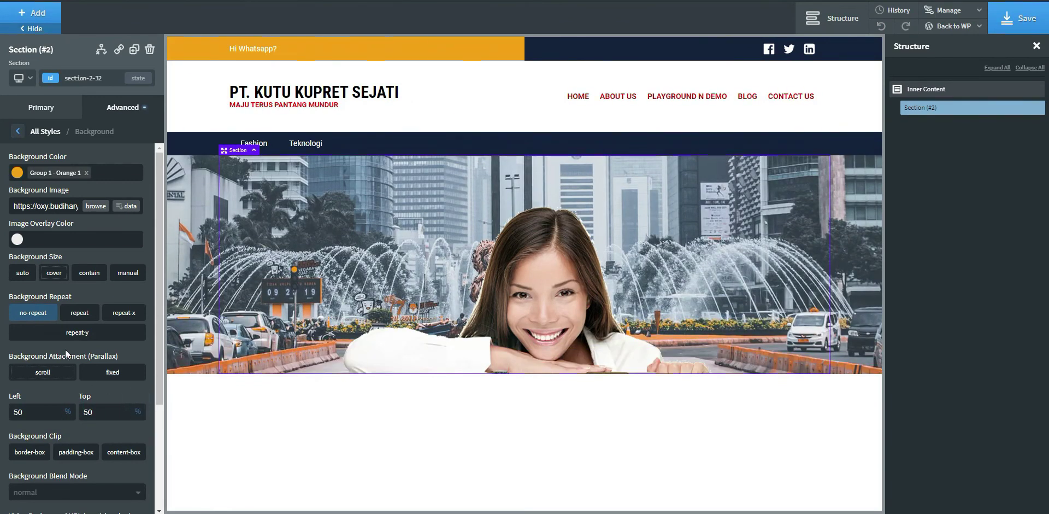
# - Compare the background size options, set the size to cover, and save the page
pyautogui.click(30, 275)
pyautogui.click(55, 274)
pyautogui.click(94, 275)
pyautogui.click(127, 274)
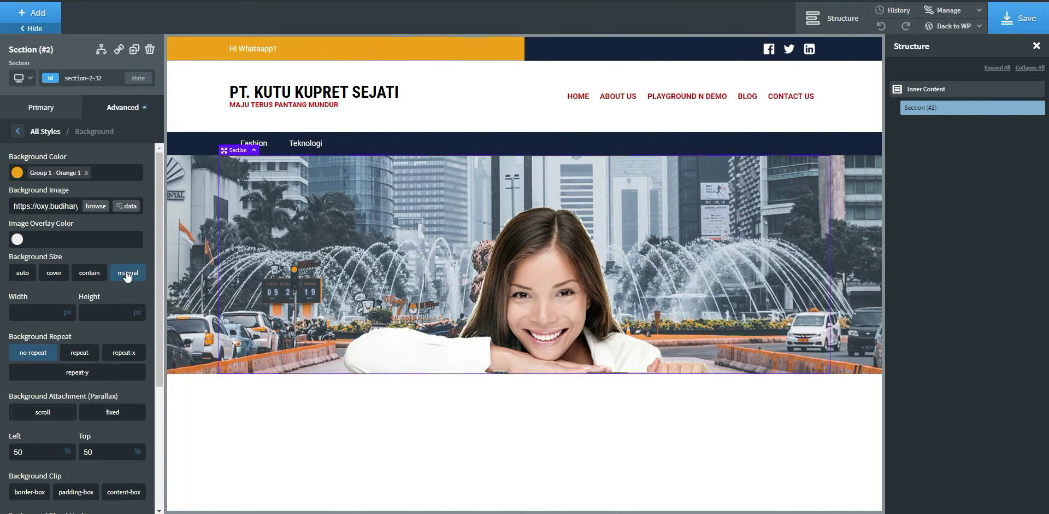
pyautogui.click(54, 275)
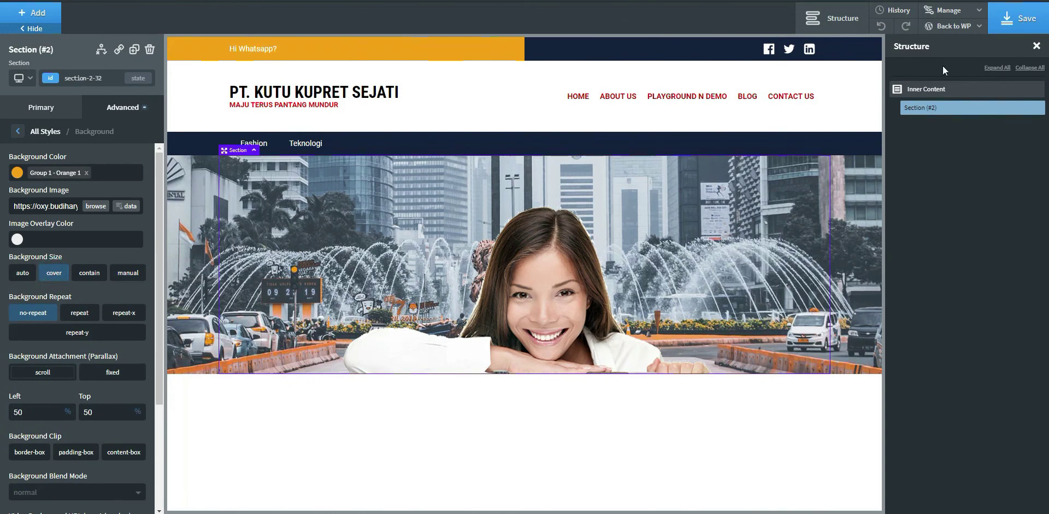
pyautogui.click(1019, 18)
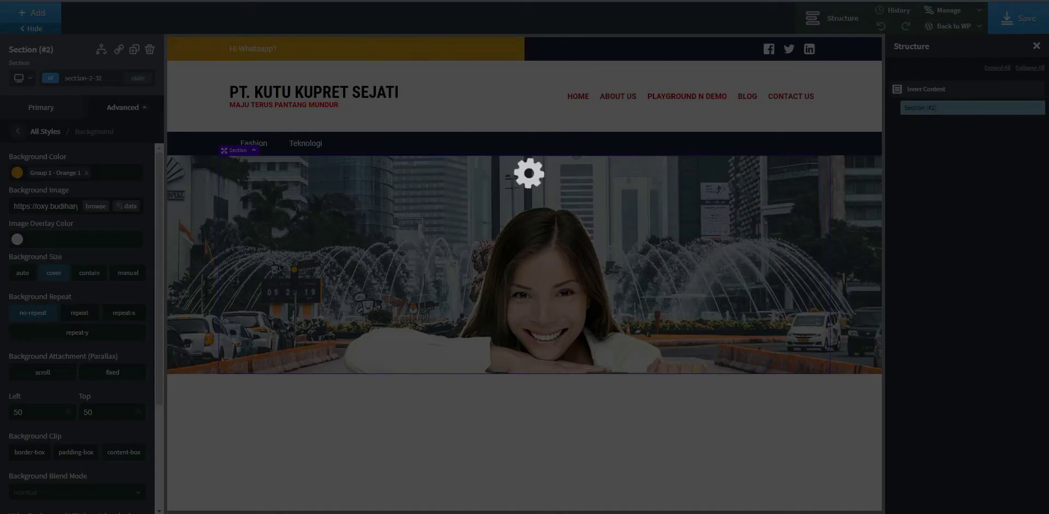
pyautogui.hotkey('ctrl', 'Tab')
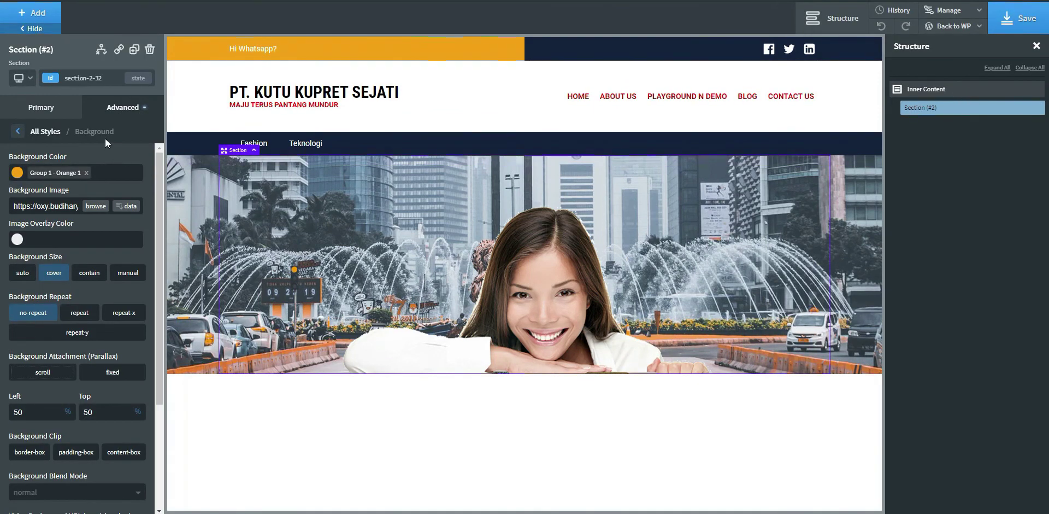
# - Rename the ID of Section (#2) to HeroBannerHome
pyautogui.click(126, 109)
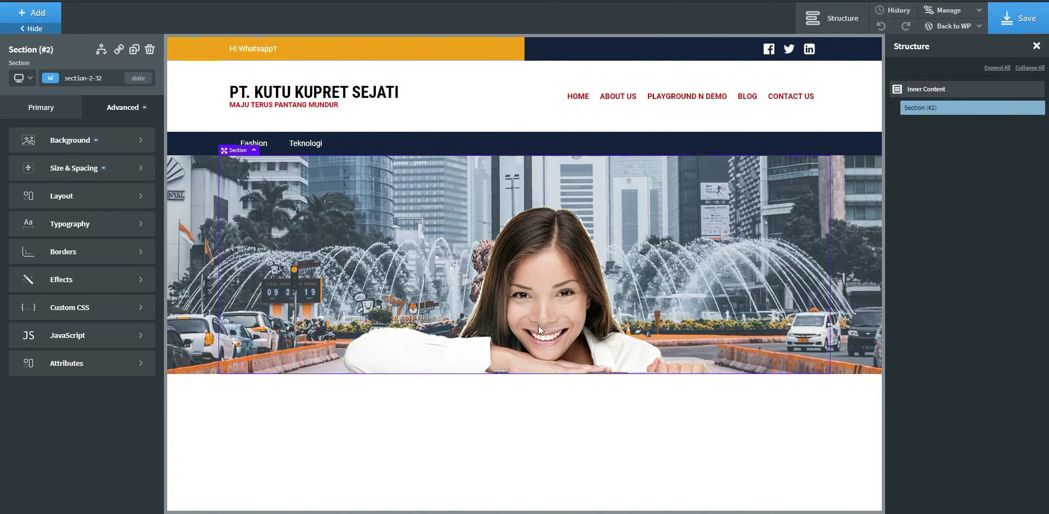
pyautogui.click(100, 80)
pyautogui.tripleClick(109, 79)
pyautogui.write('HeroBannerHo')
pyautogui.click(123, 110)
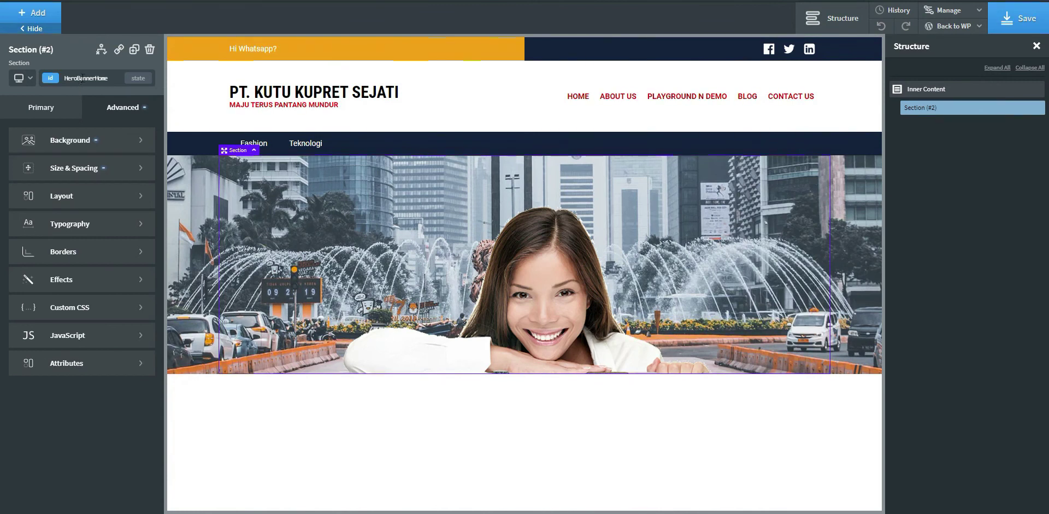
# - Set the layout position of the HeroBannerHome section to relative
pyautogui.click(95, 196)
pyautogui.scroll(-5, 76, 342)
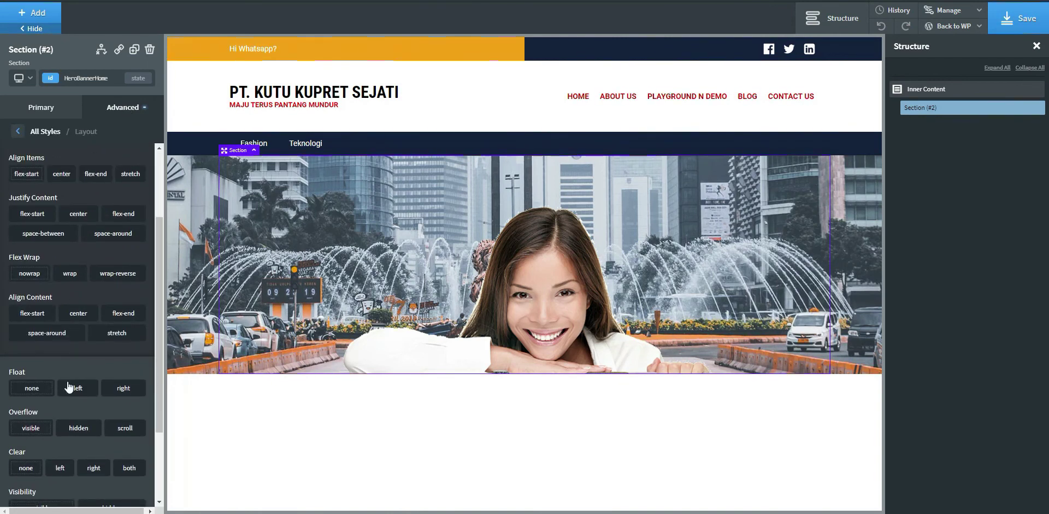
pyautogui.scroll(-2, 69, 386)
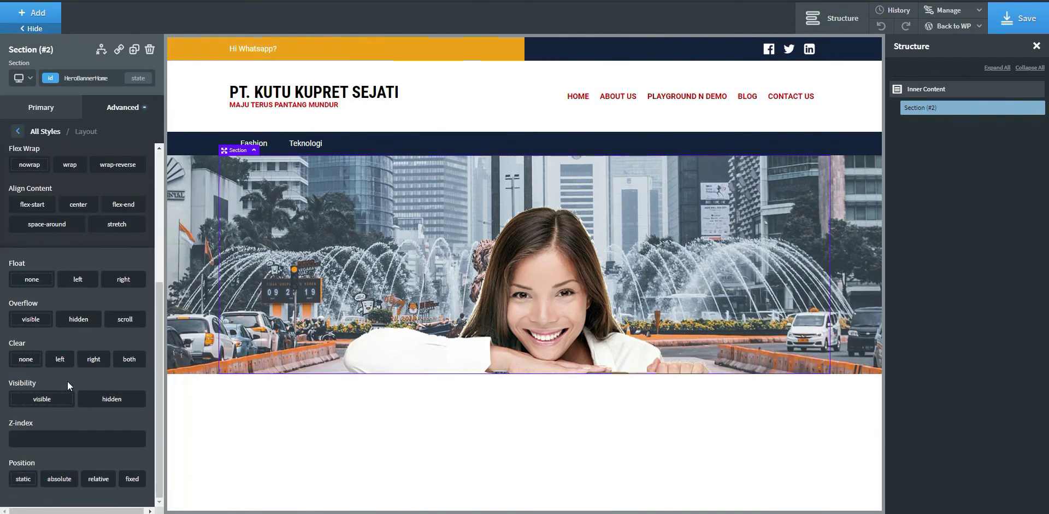
pyautogui.click(99, 477)
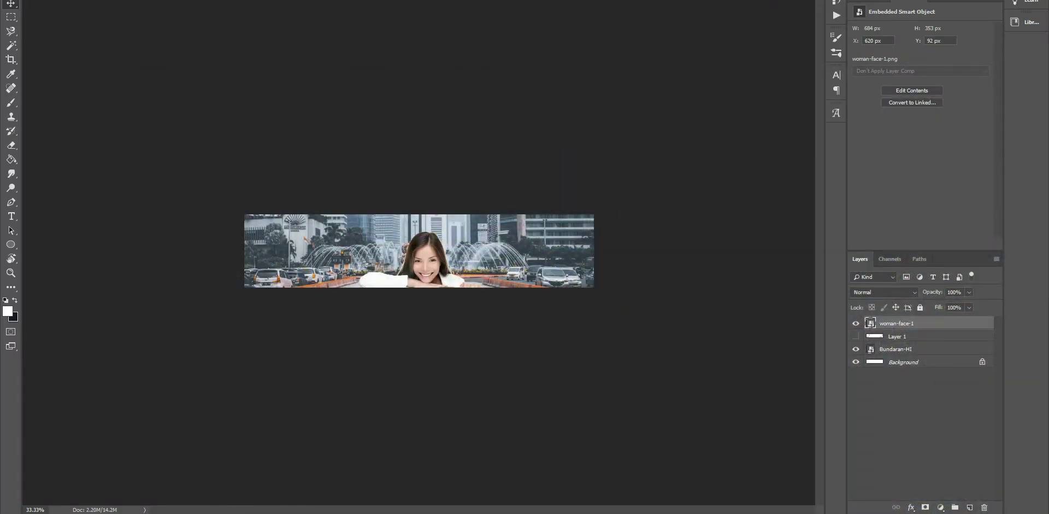
# - Check the bg folder containing bg-square.png and bg-square.webp, and return to the Oxygen Builder editor
pyautogui.hotkey('alt', 'Tab')
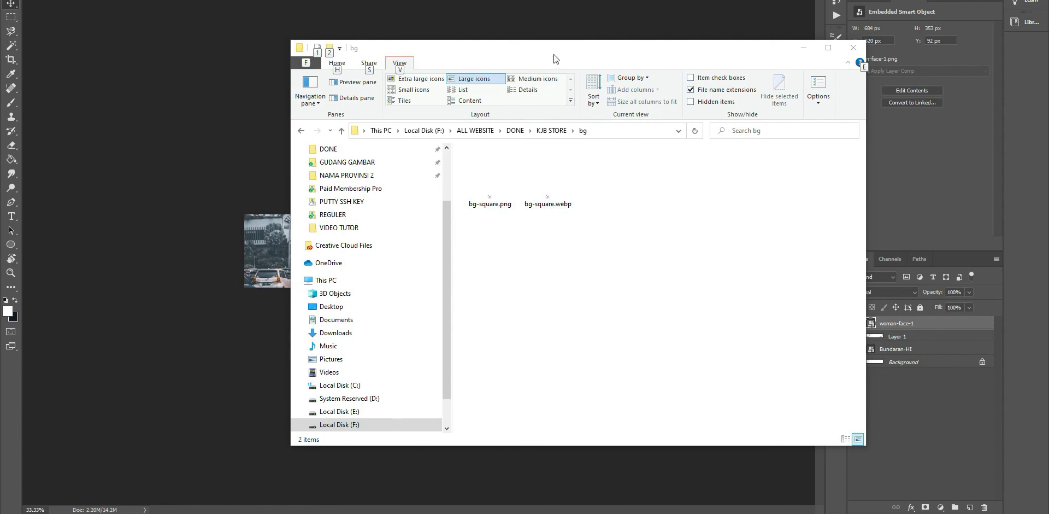
pyautogui.hotkey('alt', 'Tab')
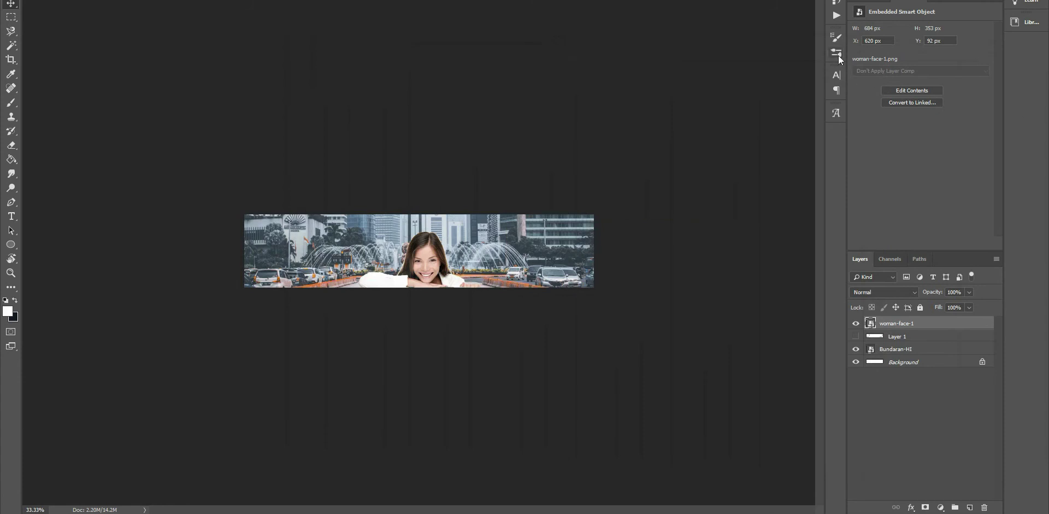
pyautogui.press('super+d')
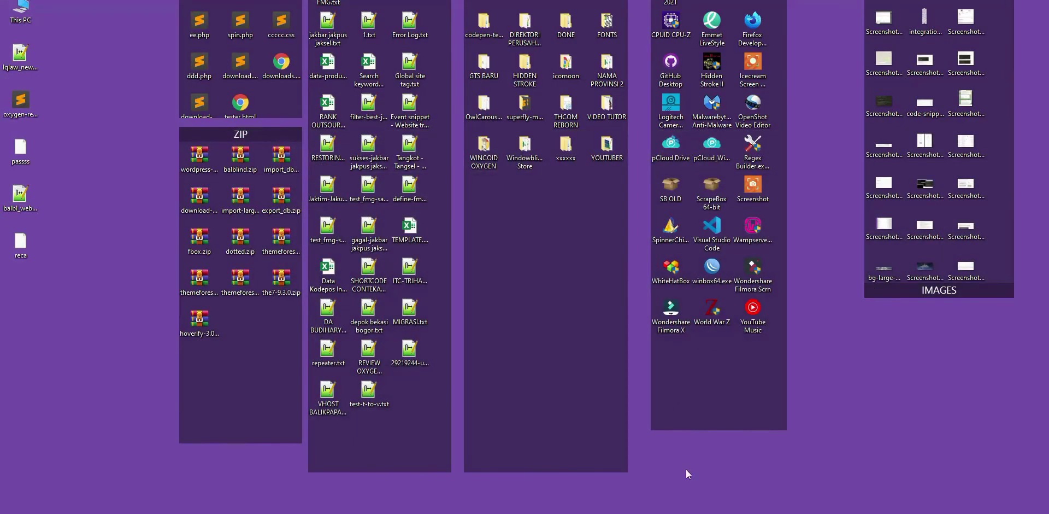
pyautogui.hotkey('alt', 'Tab')
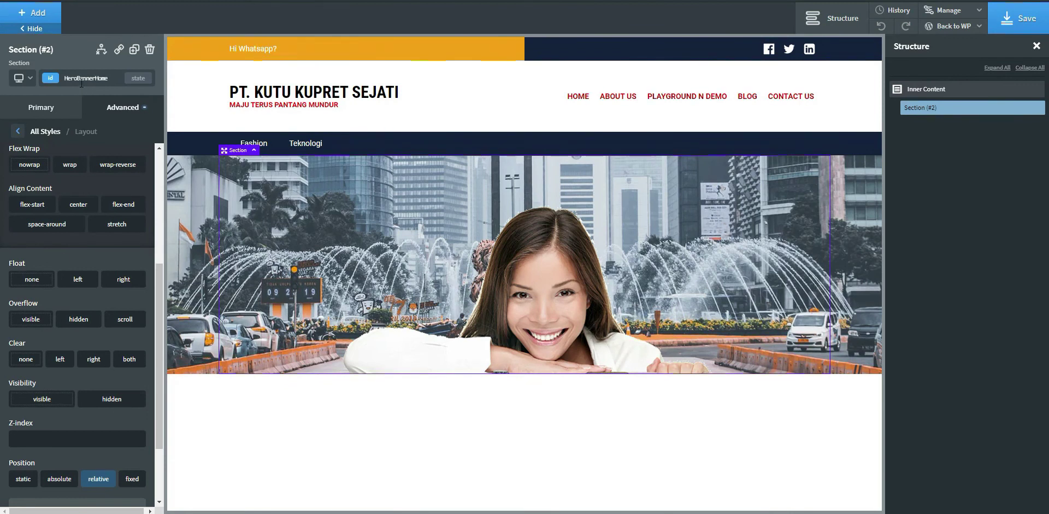
# - Set the layout position of the HeroBannerHome section's :after state to absolute
pyautogui.click(137, 79)
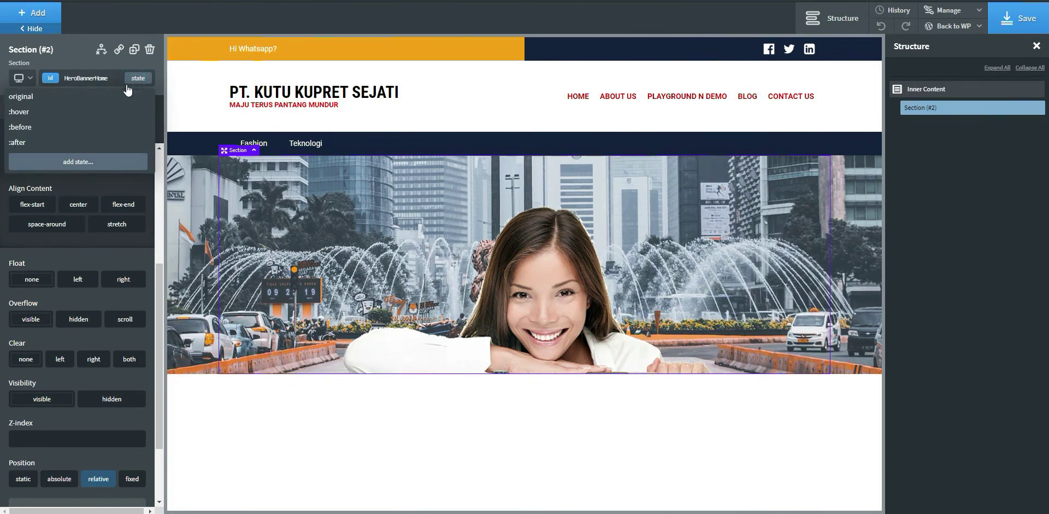
pyautogui.click(79, 143)
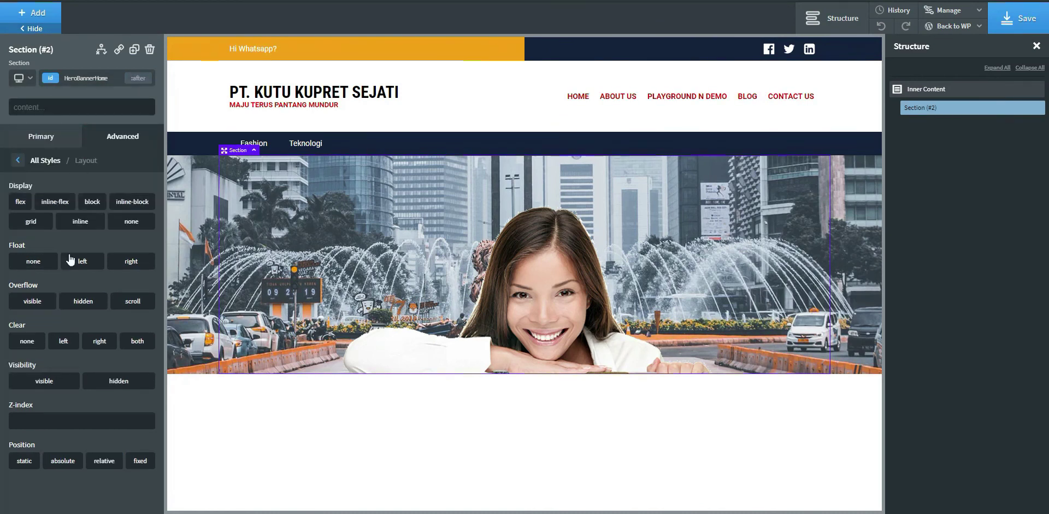
pyautogui.click(58, 461)
pyautogui.scroll(-2, 87, 445)
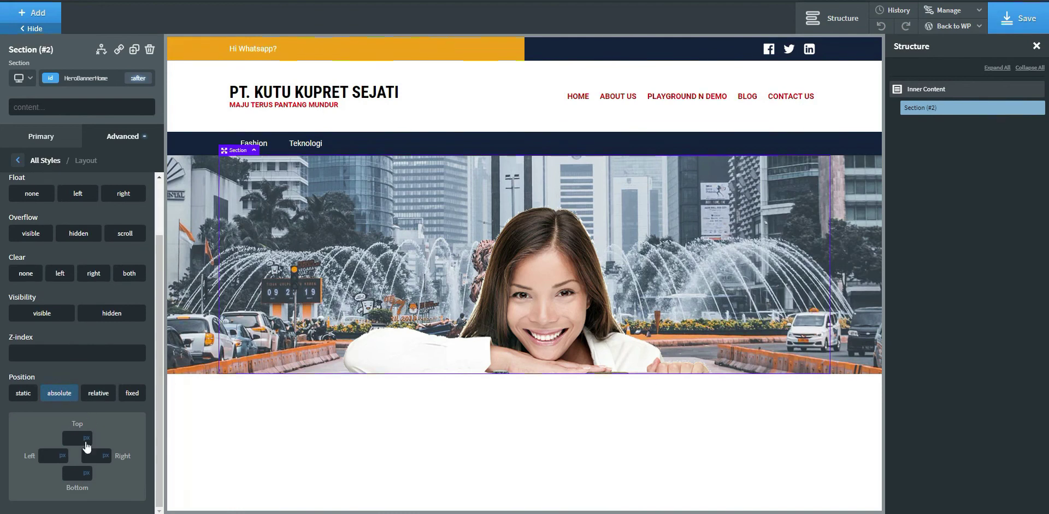
pyautogui.scroll(2, 92, 313)
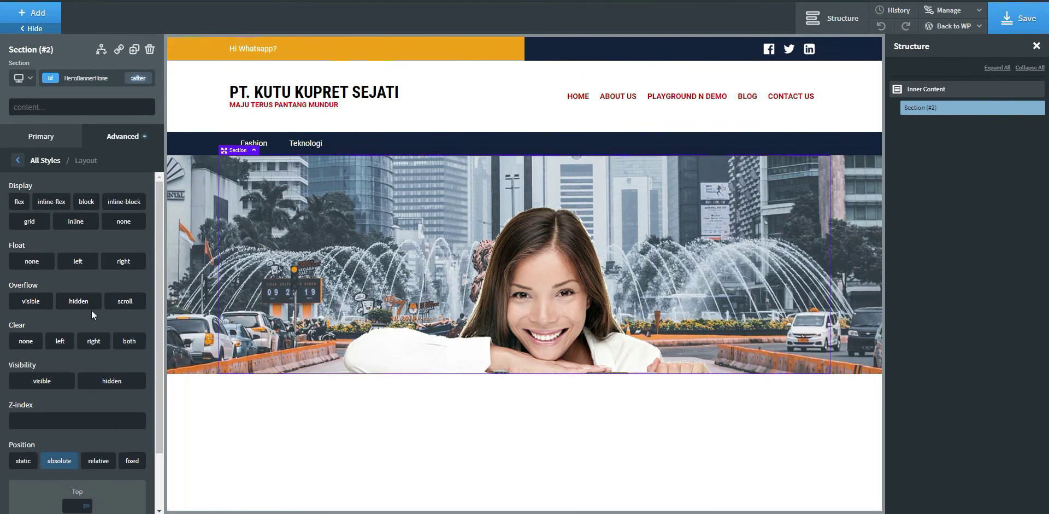
# - Upload bg-square.webp from the bg folder and use it as the background image of the :after state
pyautogui.click(103, 137)
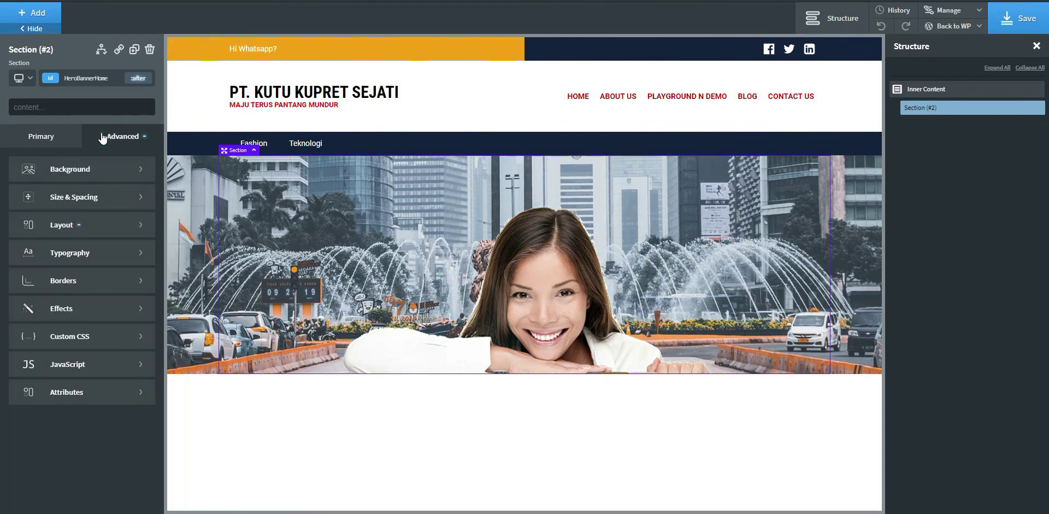
pyautogui.click(82, 170)
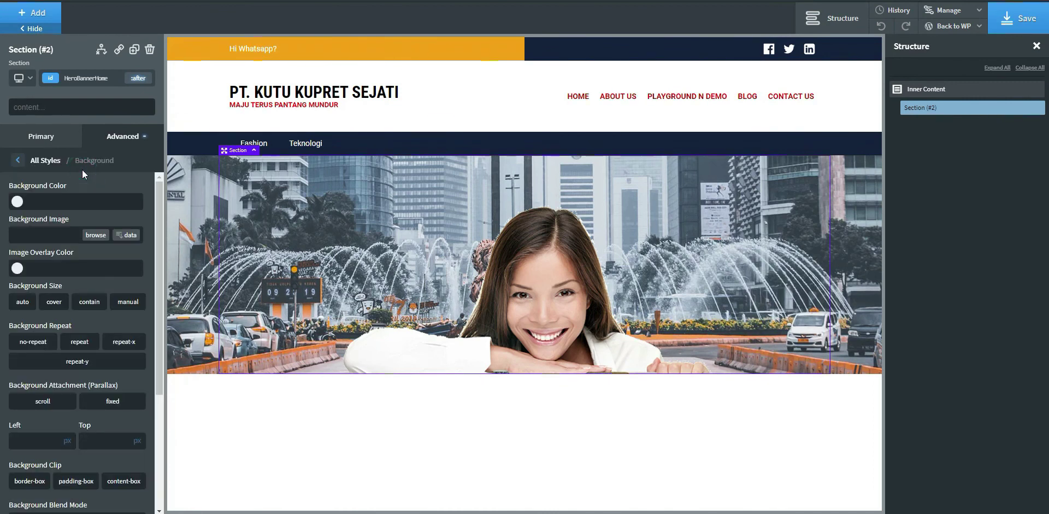
pyautogui.click(94, 236)
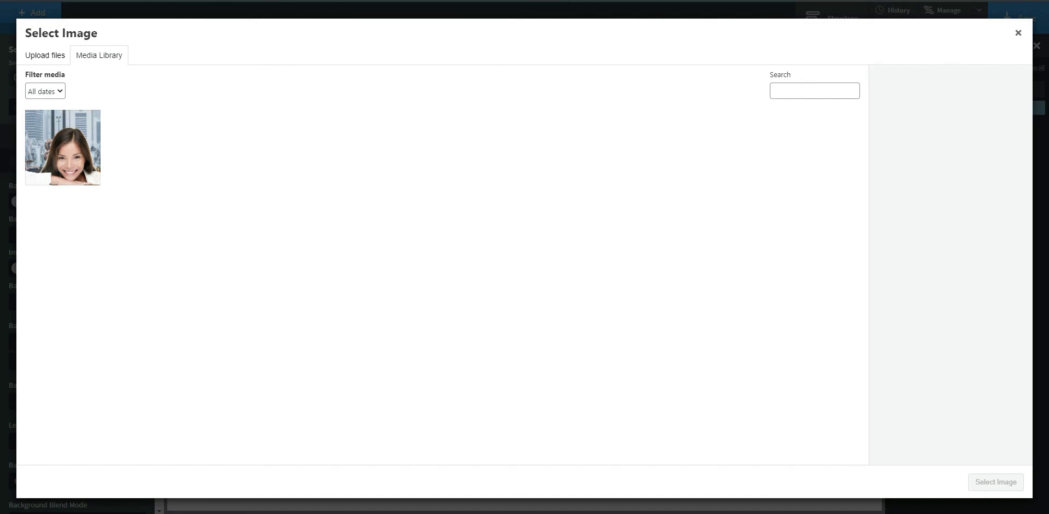
pyautogui.moveTo(601, 328); pyautogui.dragTo(536, 175)
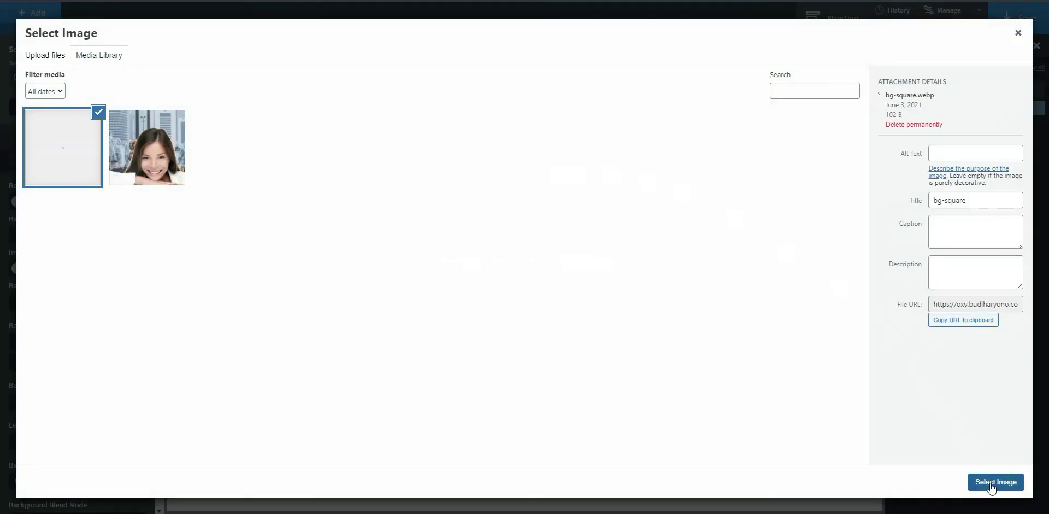
pyautogui.click(992, 485)
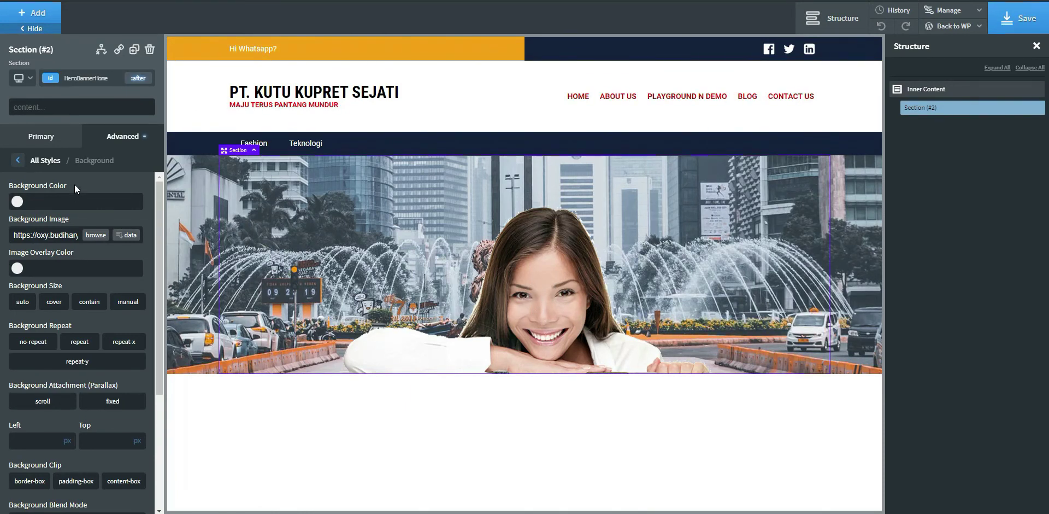
# - Set the width and height of the HeroBannerHome :after state to 100%
pyautogui.click(122, 143)
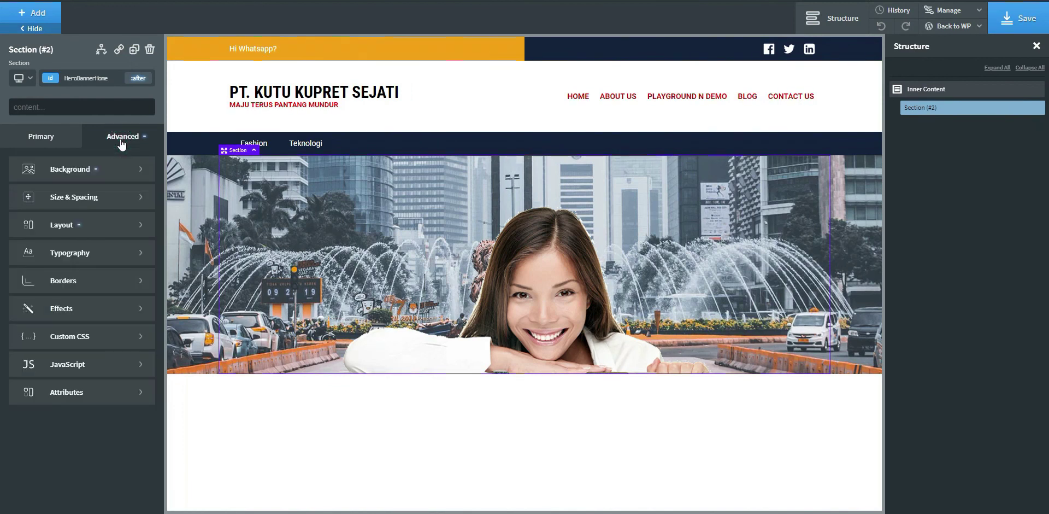
pyautogui.click(88, 198)
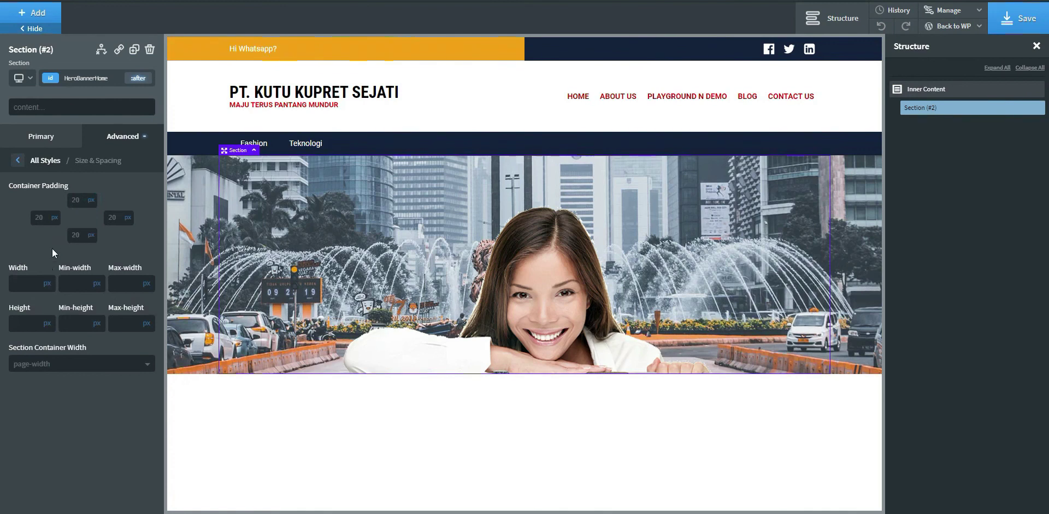
pyautogui.click(47, 283)
pyautogui.click(44, 279)
pyautogui.click(23, 285)
pyautogui.write('100')
pyautogui.click(23, 322)
pyautogui.write('100')
pyautogui.click(47, 323)
pyautogui.click(44, 318)
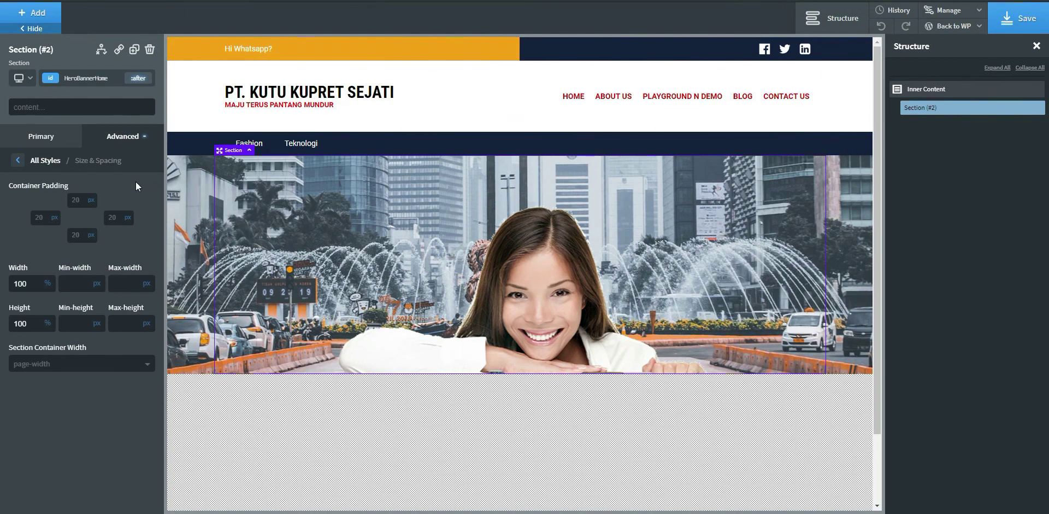
pyautogui.scroll(-2, 416, 432)
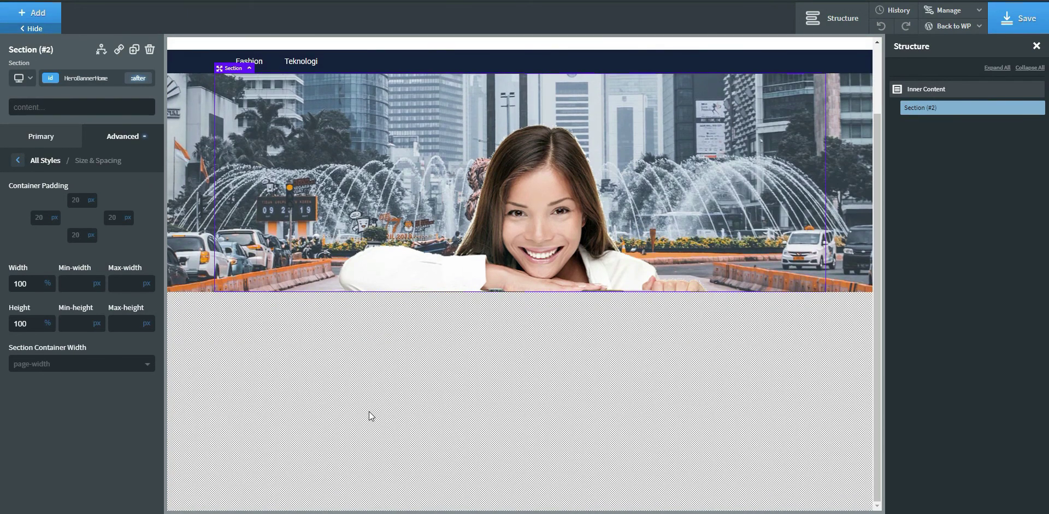
# - Set the :after state's top offset to 0 and save the page
pyautogui.click(129, 142)
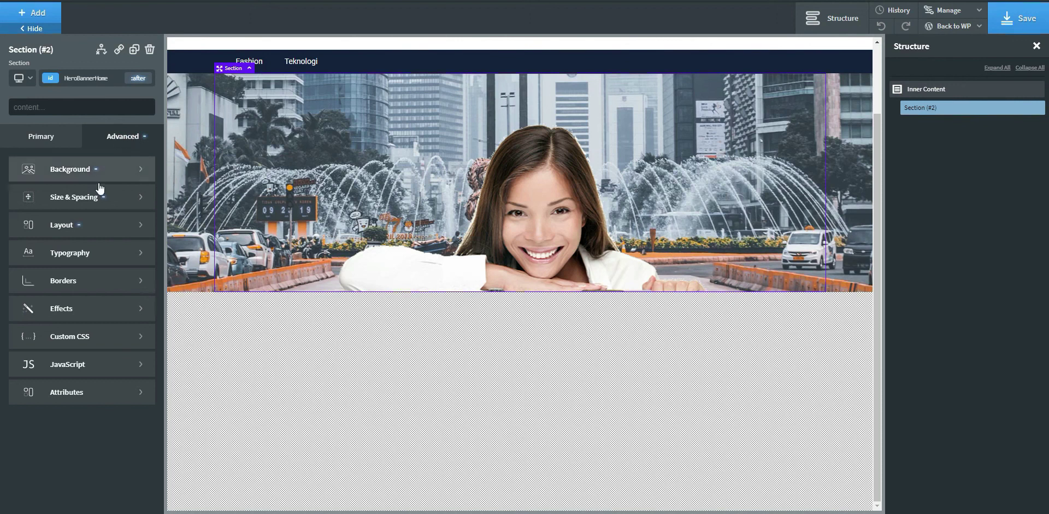
pyautogui.click(91, 233)
pyautogui.scroll(-4, 98, 353)
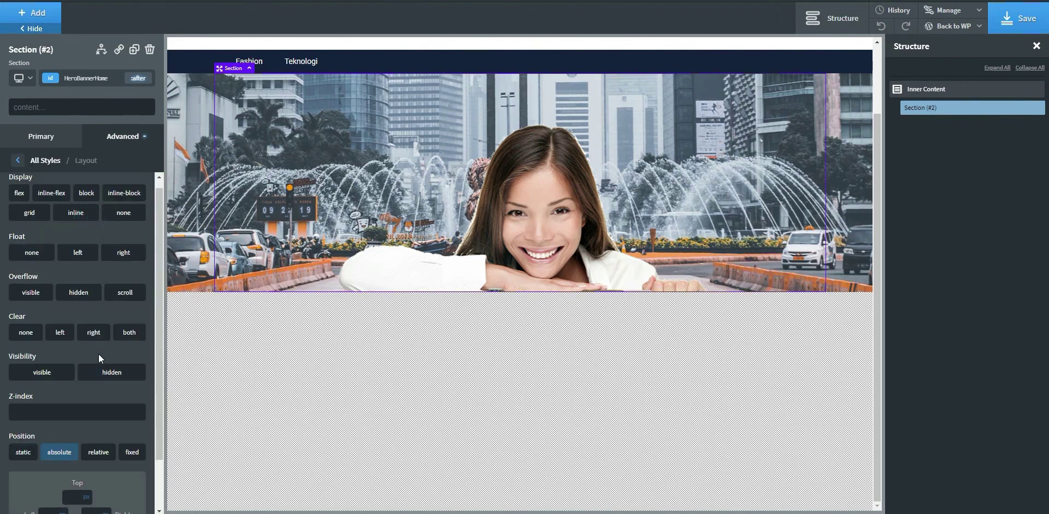
pyautogui.click(79, 438)
pyautogui.write('0')
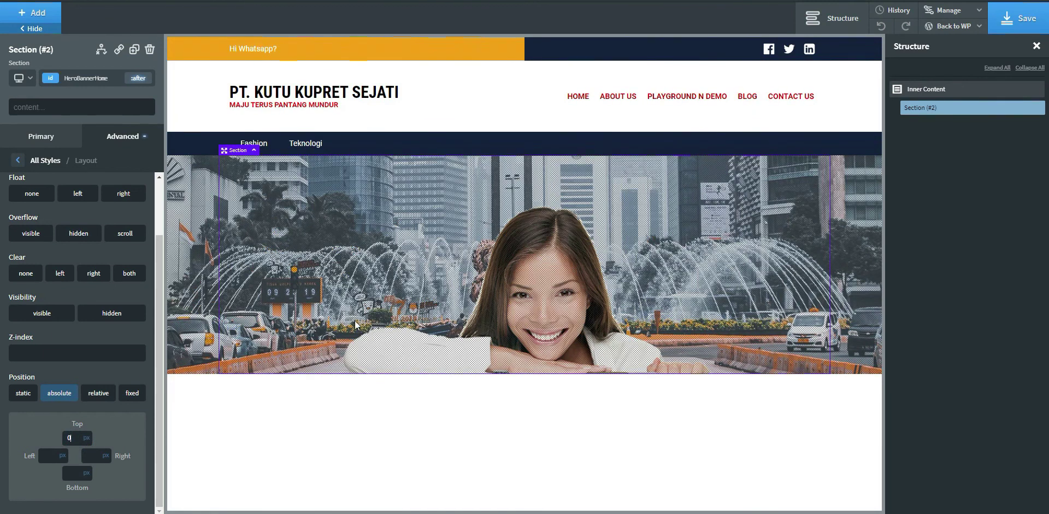
pyautogui.click(1017, 22)
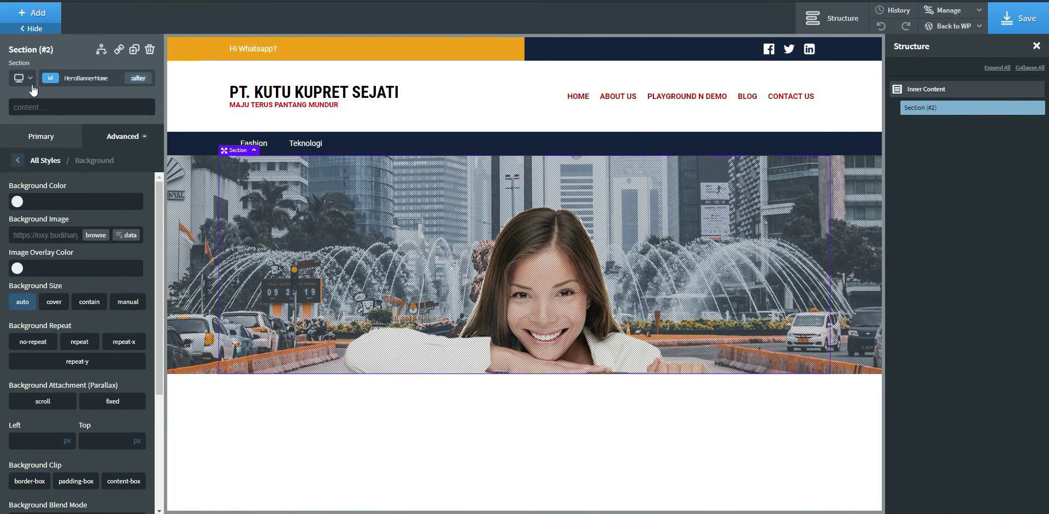
# - Preview the hero section at the page container, less than 992px, less than 768px and less than 480px breakpoints
pyautogui.click(28, 79)
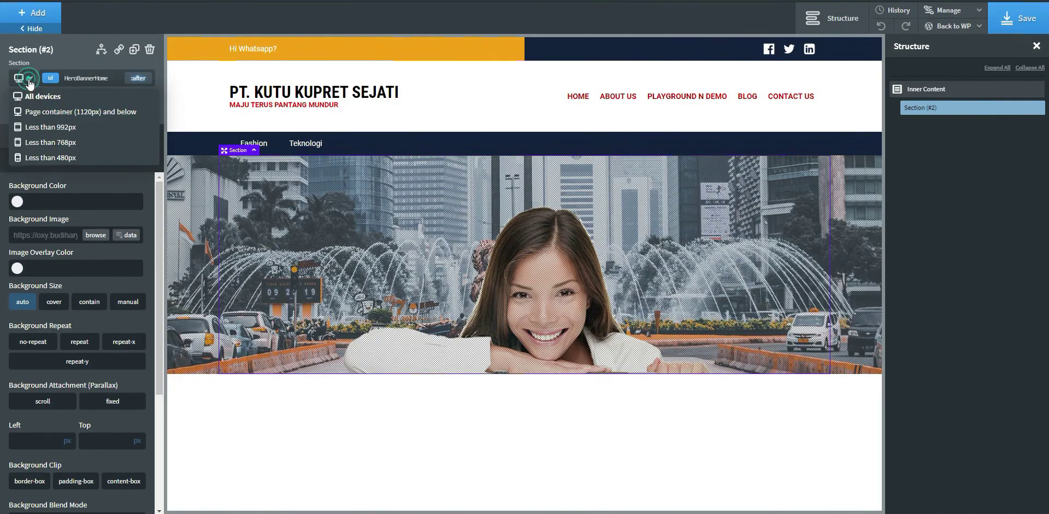
pyautogui.click(36, 112)
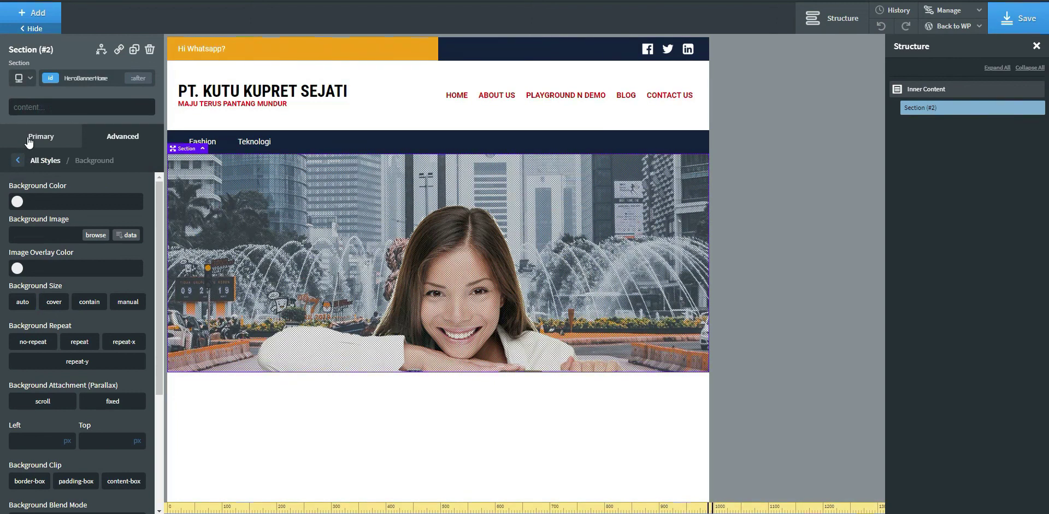
pyautogui.click(21, 77)
pyautogui.click(29, 129)
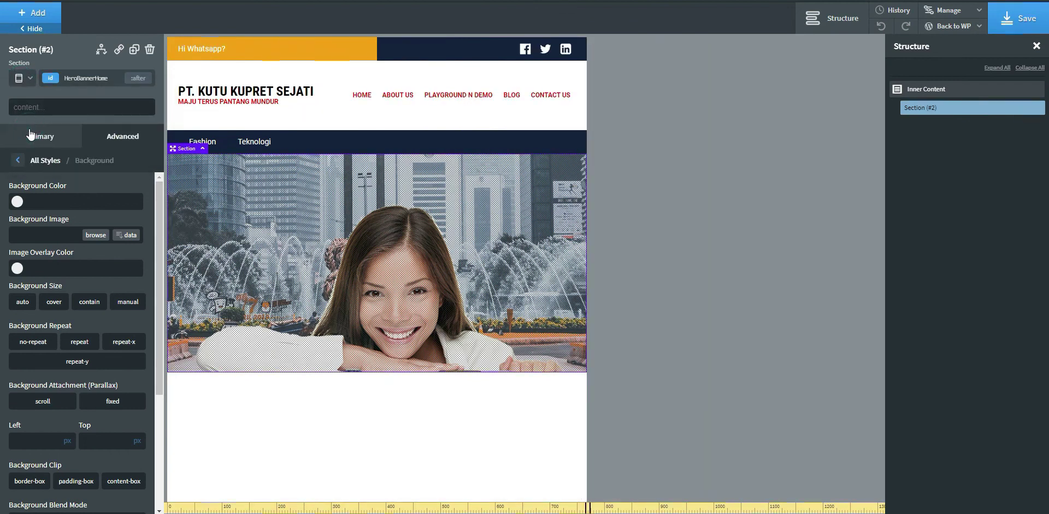
pyautogui.click(22, 78)
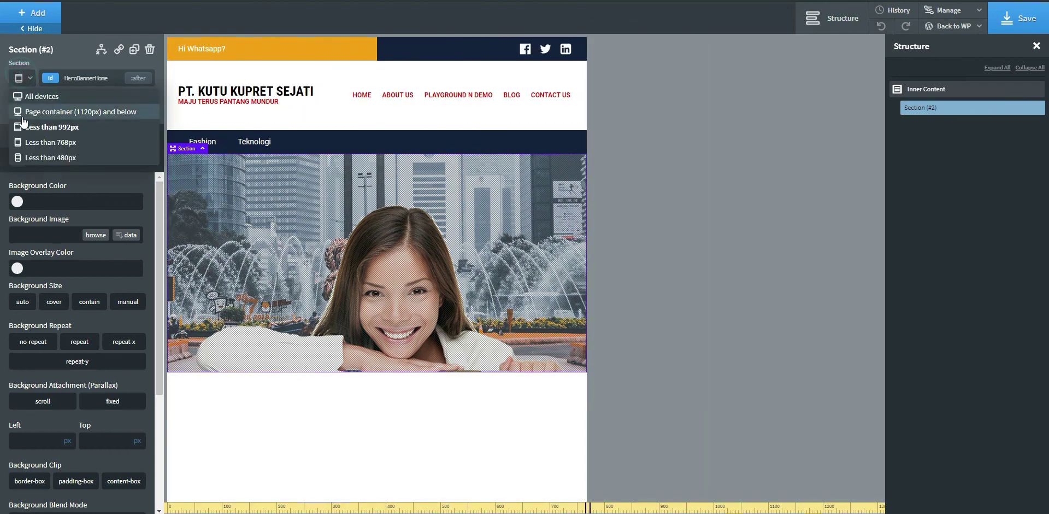
pyautogui.click(31, 143)
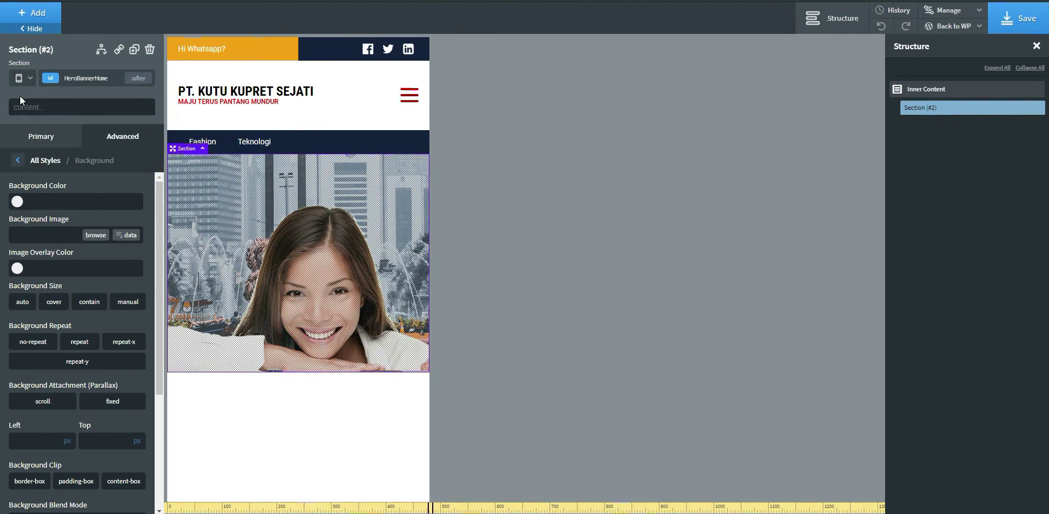
pyautogui.click(20, 78)
pyautogui.click(34, 158)
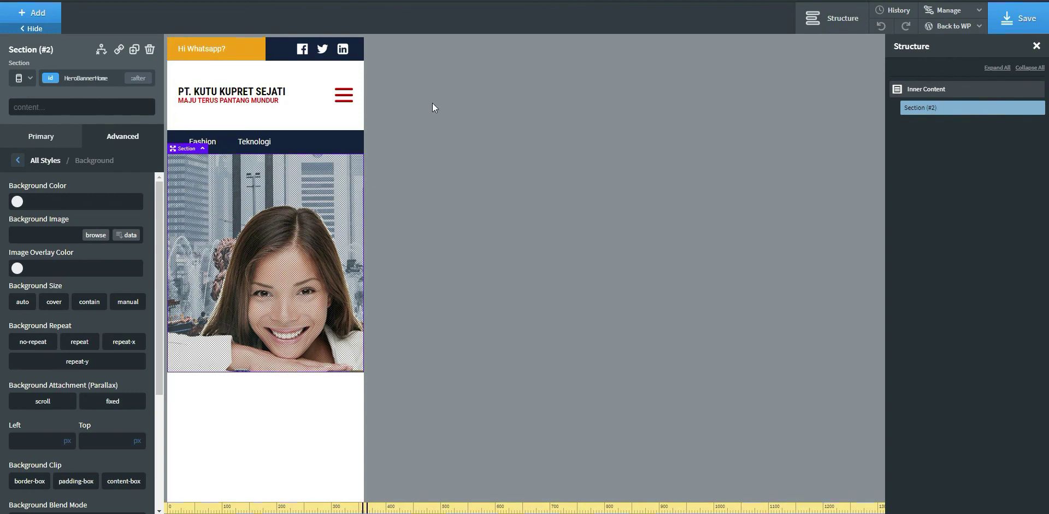
# - Save the page and examine the hero banner on the live home page across the phone and iPad Mini previews
pyautogui.click(994, 29)
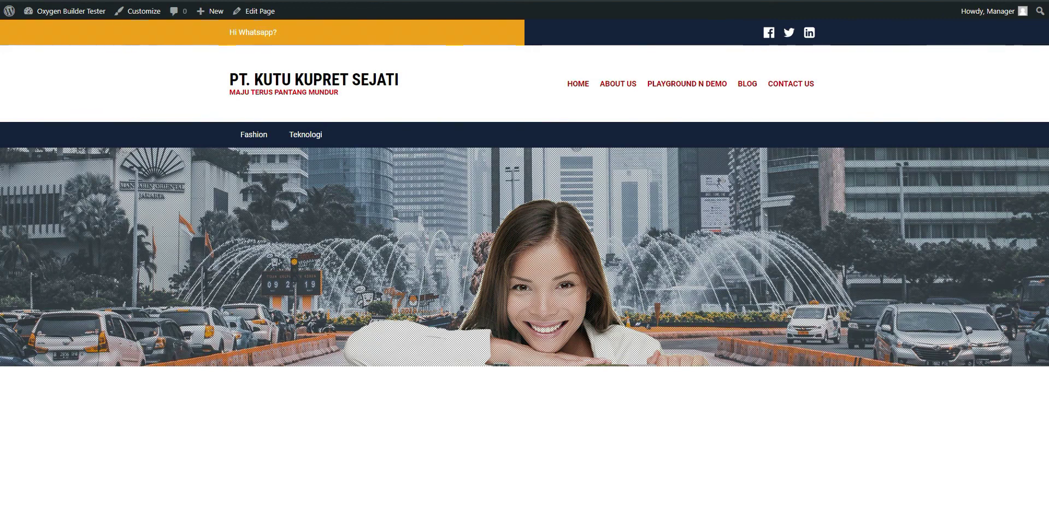
pyautogui.click(880, 113)
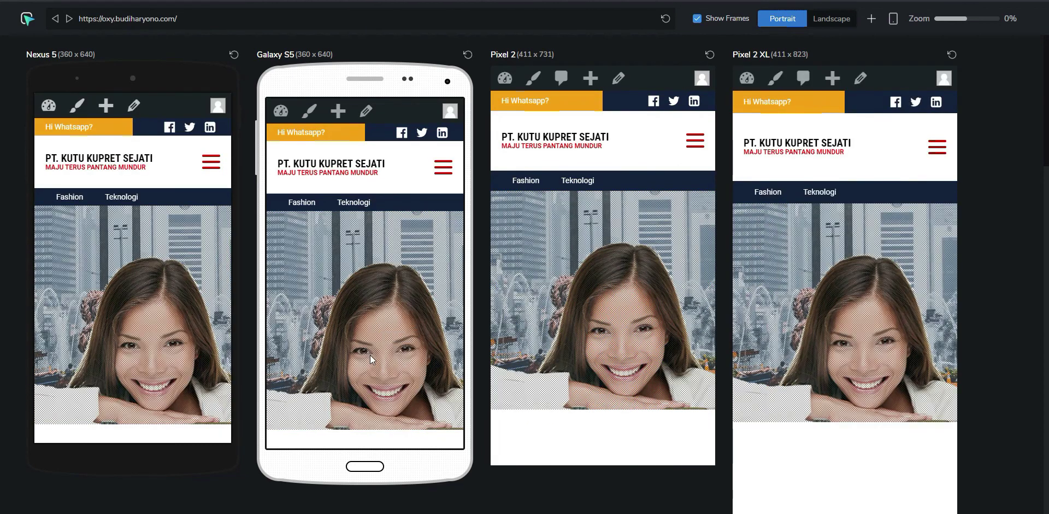
pyautogui.scroll(-5, 824, 349)
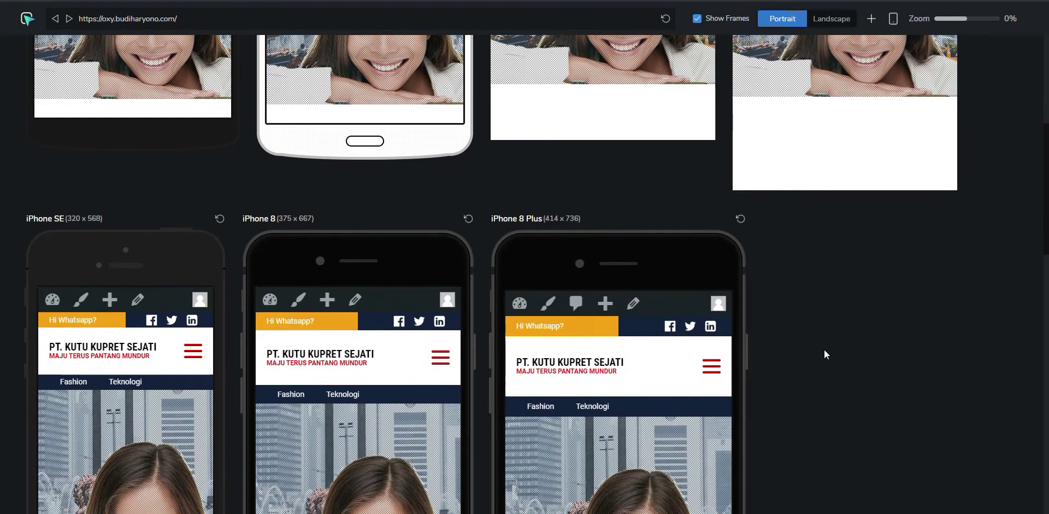
pyautogui.scroll(-10, 824, 350)
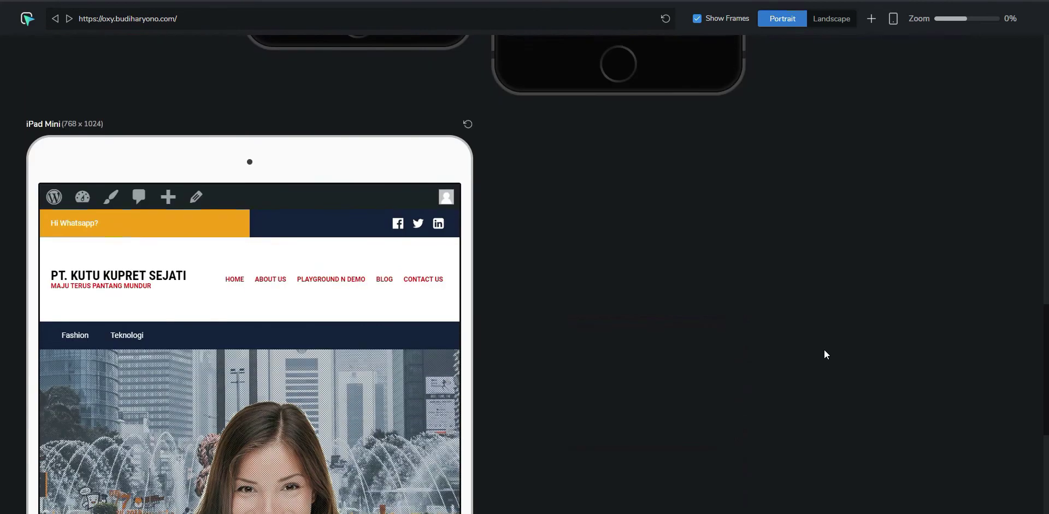
pyautogui.scroll(-5, 824, 349)
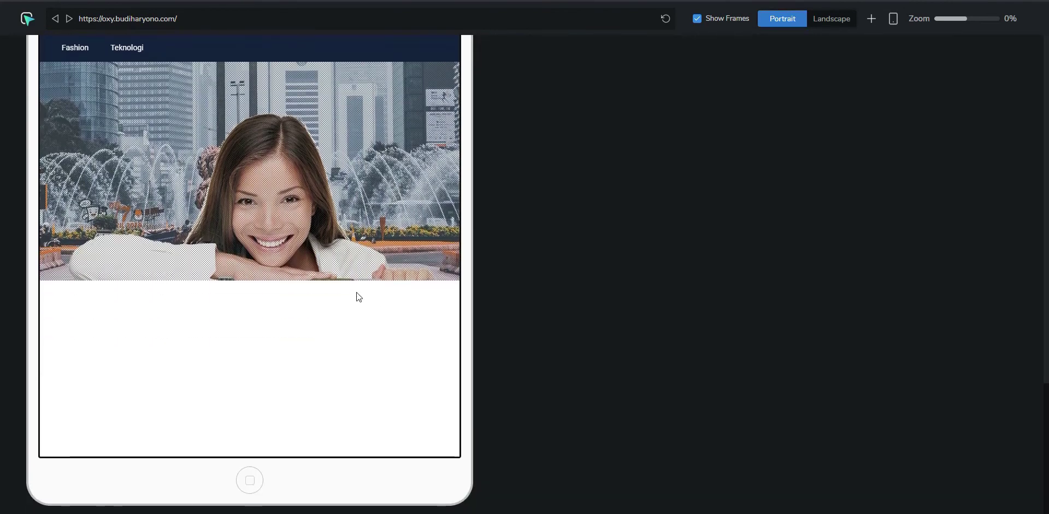
pyautogui.scroll(2, 359, 297)
pyautogui.scroll(12, 857, 354)
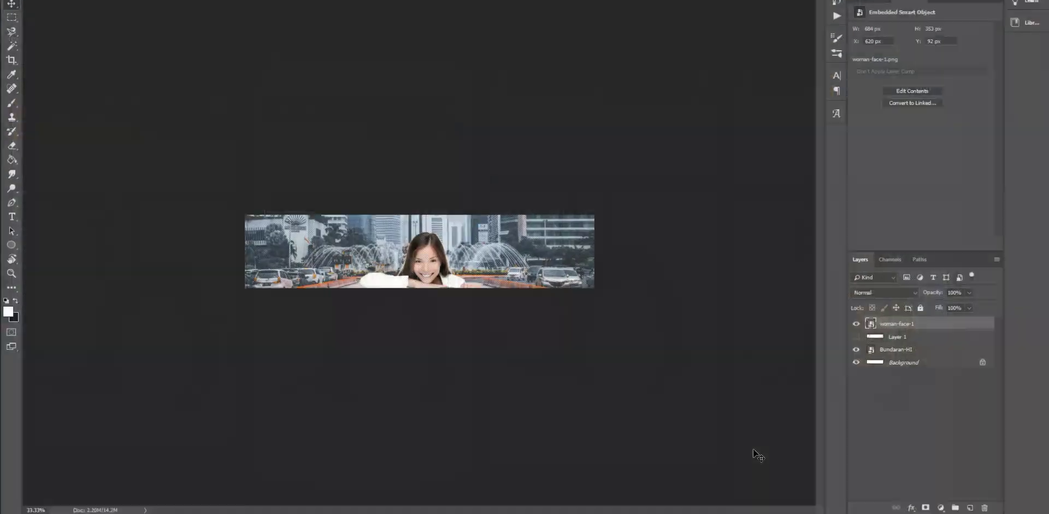
# - Switch to Photoshop and create a new 420 × 400 pixel document at 300 pixels/inch with a white background
pyautogui.hotkey('alt', 'f')
pyautogui.press('n')
pyautogui.click(495, 116)
pyautogui.doubleClick(495, 116)
pyautogui.write('420')
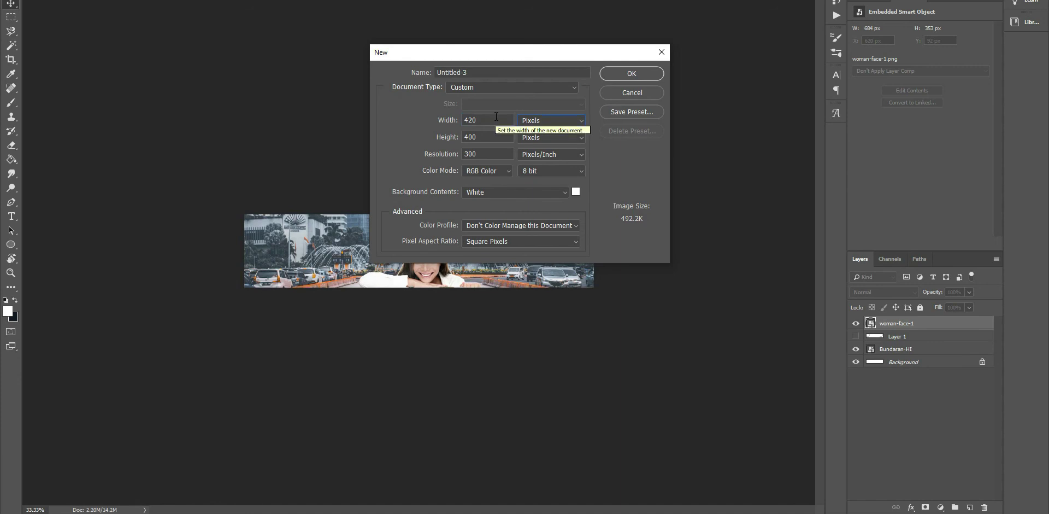
pyautogui.click(634, 74)
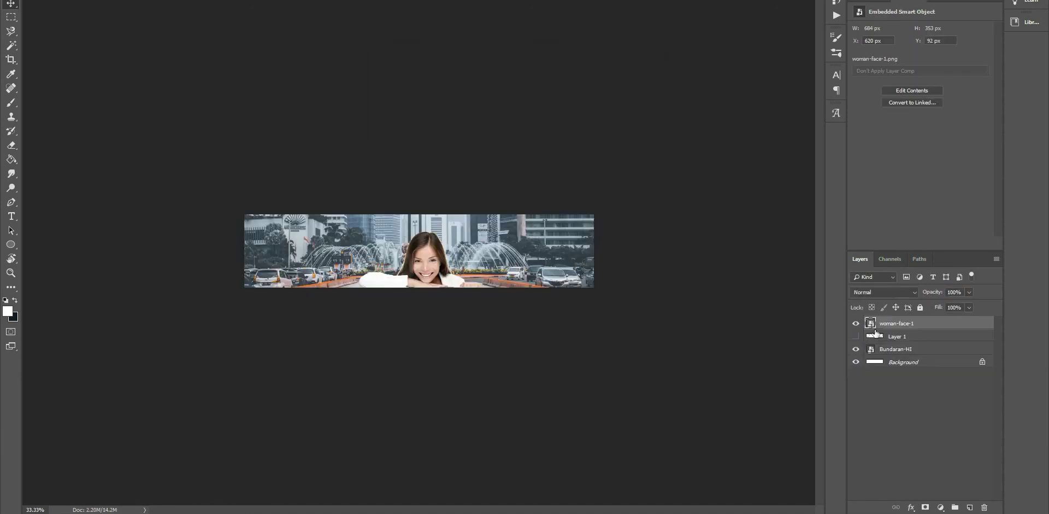
# - Copy the banner's woman-face-1 and Bundaran-HI layers into the new document, scaling the city photo to about 649 × 432 px behind the woman
pyautogui.moveTo(875, 332); pyautogui.dragTo(545, 290)
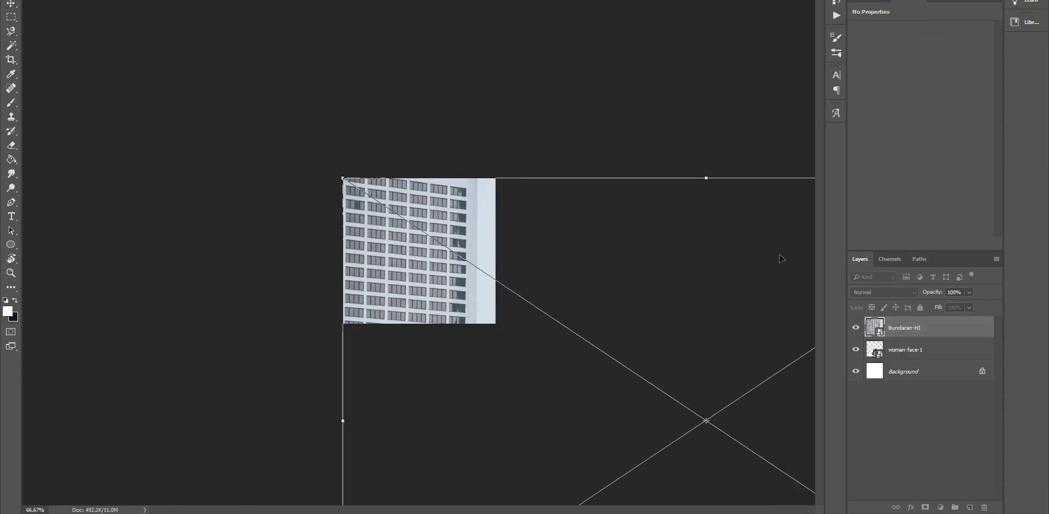
pyautogui.moveTo(779, 254); pyautogui.dragTo(534, 325)
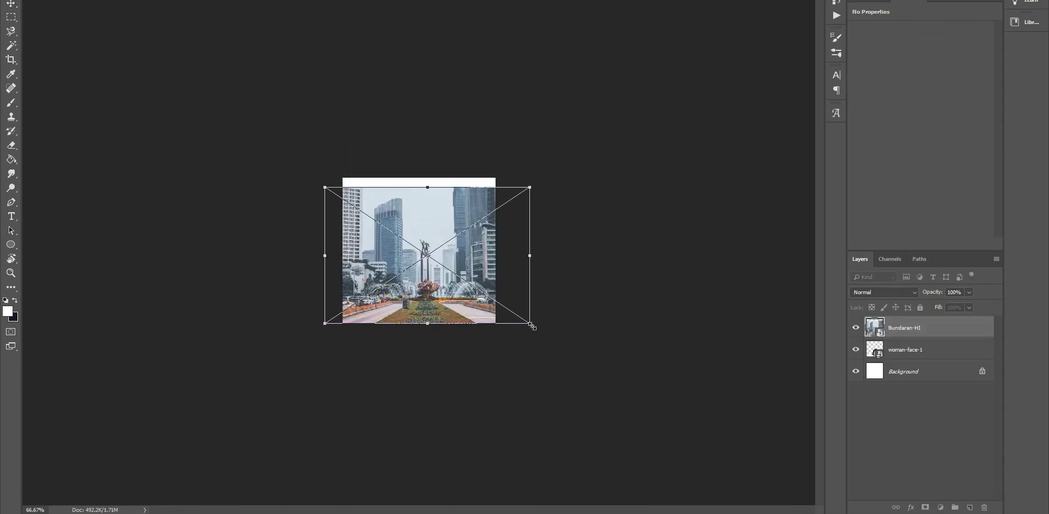
pyautogui.press('Return')
pyautogui.moveTo(875, 349); pyautogui.dragTo(902, 341)
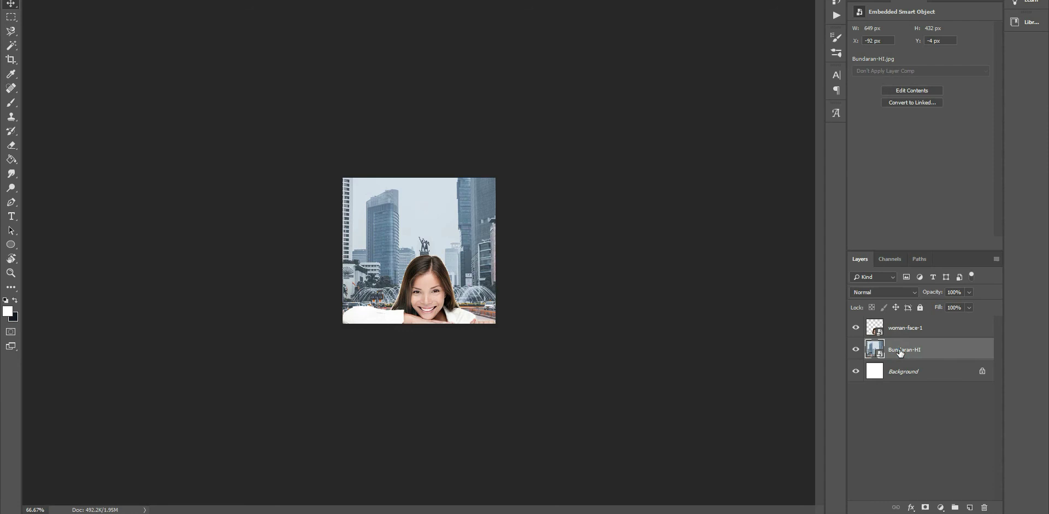
# - Nudge the woman-face-1 layer down to about Y 206 px so it meets the canvas's lower edge
pyautogui.click(957, 329)
pyautogui.press('Down')
pyautogui.press('Down')
pyautogui.press('Down')
pyautogui.press('Down')
pyautogui.press('Down')
pyautogui.press('Down')
pyautogui.press('Down')
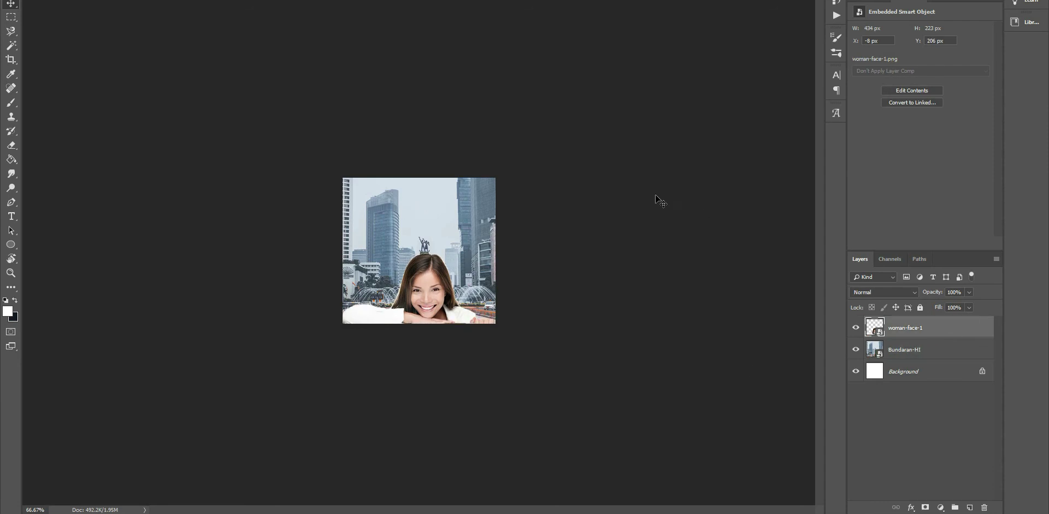
# - Save the small composition to the Desktop as a WebP copy named bg-small-1.webp
pyautogui.hotkey('ctrl', 'shift', 's')
pyautogui.click(383, 198)
pyautogui.click(254, 389)
pyautogui.tripleClick(240, 185)
pyautogui.write('bg-s')
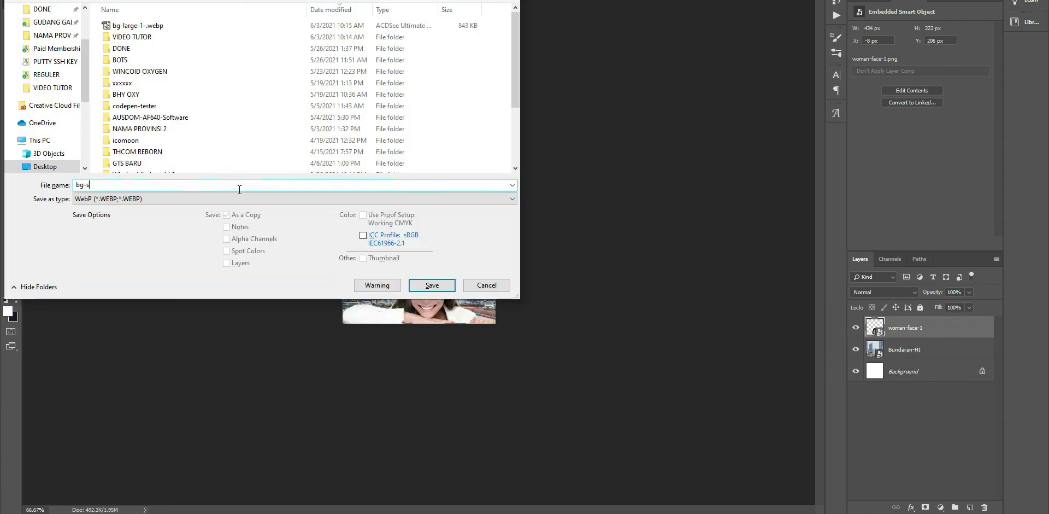
pyautogui.press('Return')
pyautogui.click(548, 316)
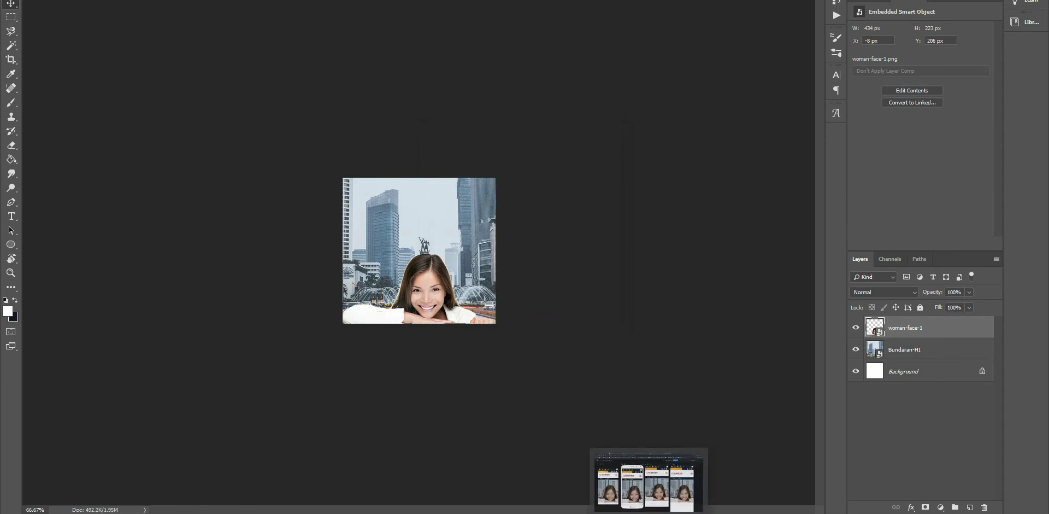
# - Switch to the Oxygen Builder page and return the HeroBannerHome section from the :after state to its original state at less than 480px
pyautogui.click(649, 481)
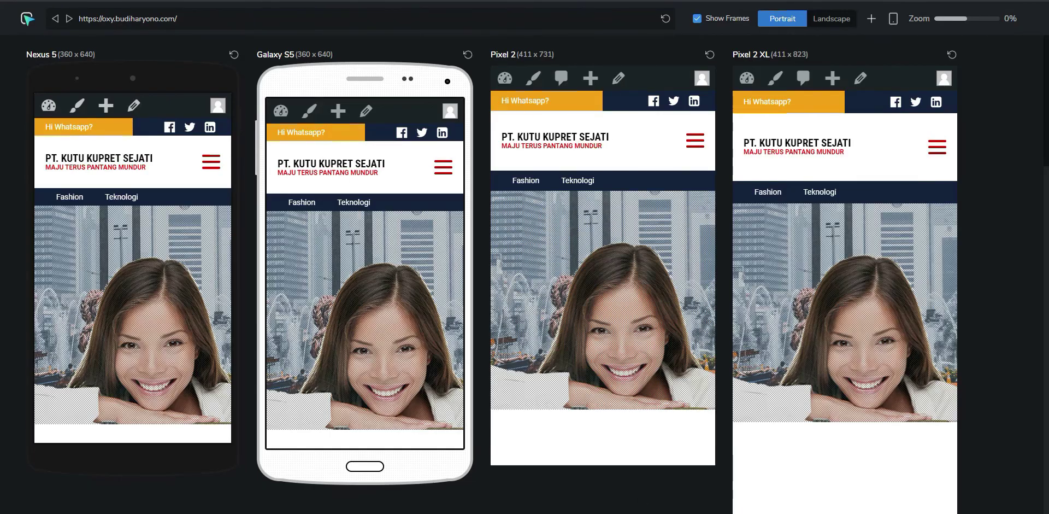
pyautogui.hotkey('ctrl', 'Tab')
pyautogui.hotkey('ctrl', 'Tab')
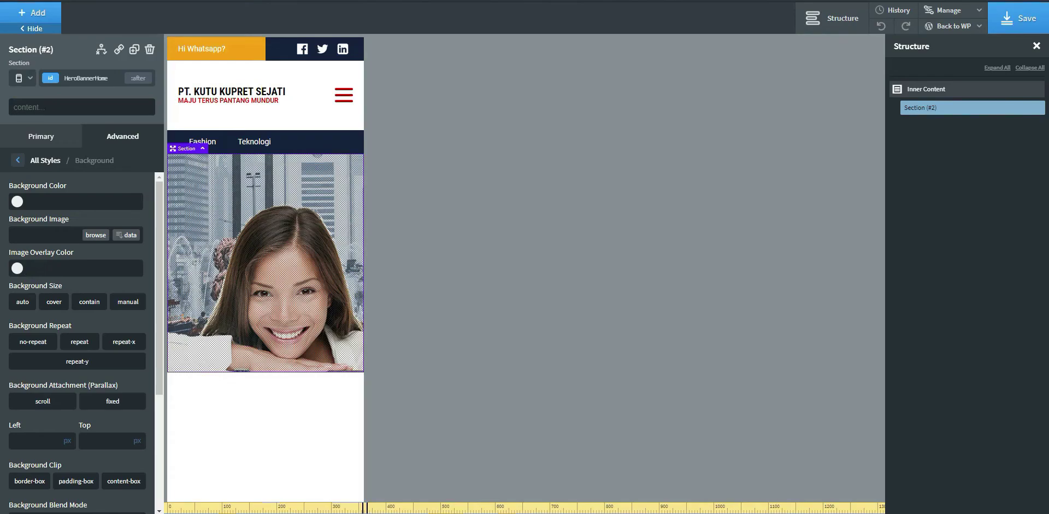
pyautogui.click(18, 78)
pyautogui.click(66, 157)
pyautogui.click(99, 81)
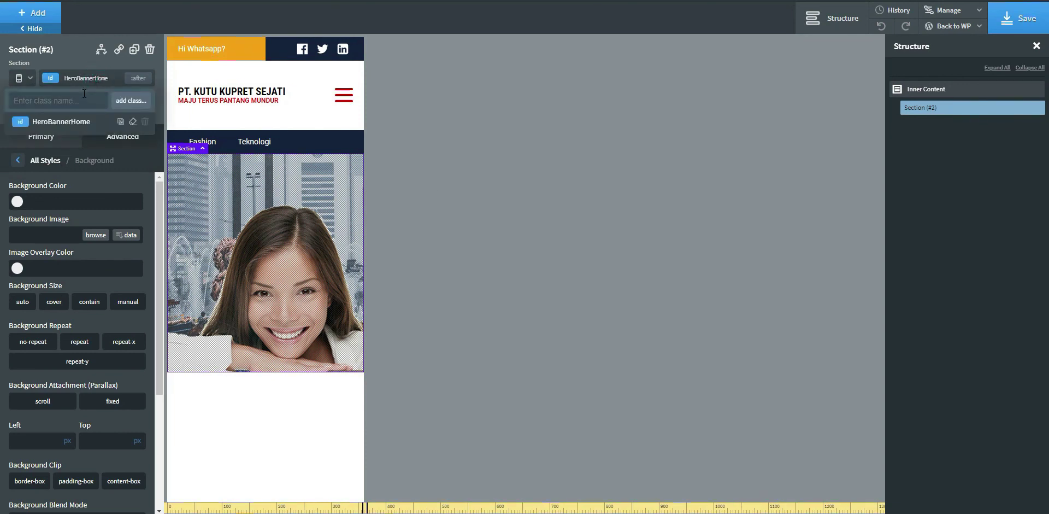
pyautogui.click(86, 64)
pyautogui.click(139, 81)
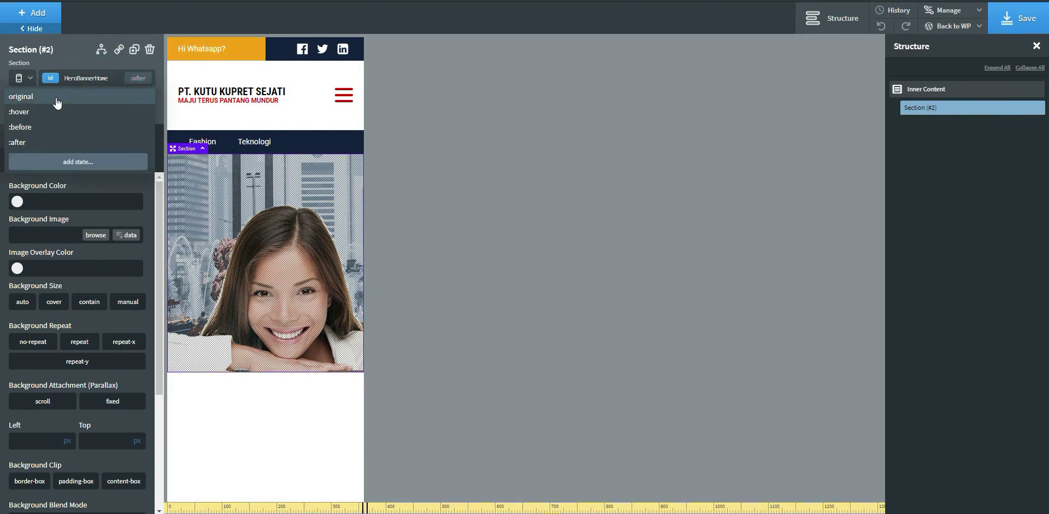
pyautogui.click(56, 99)
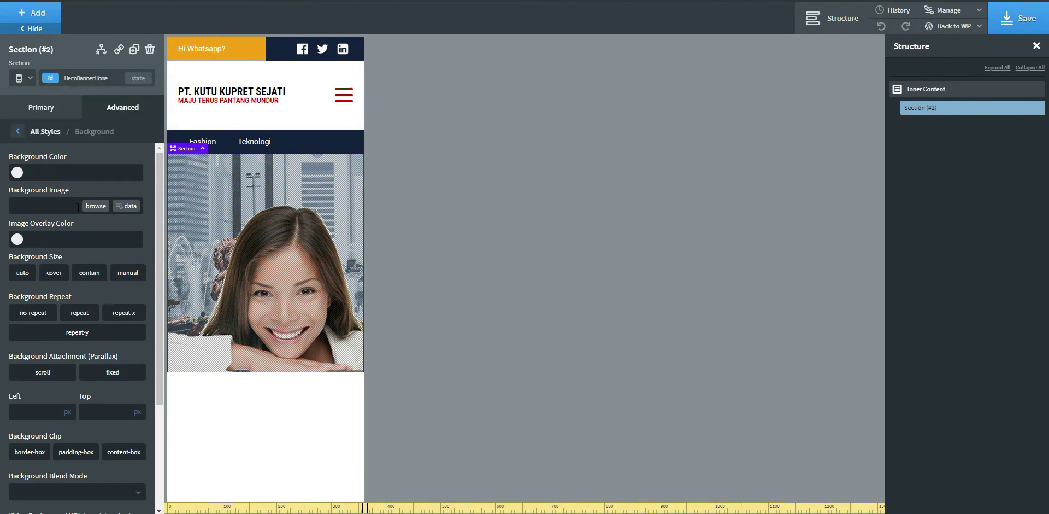
# - Upload bg-small-1.webp and set it as the section's background image at the less than 480px breakpoint
pyautogui.click(95, 206)
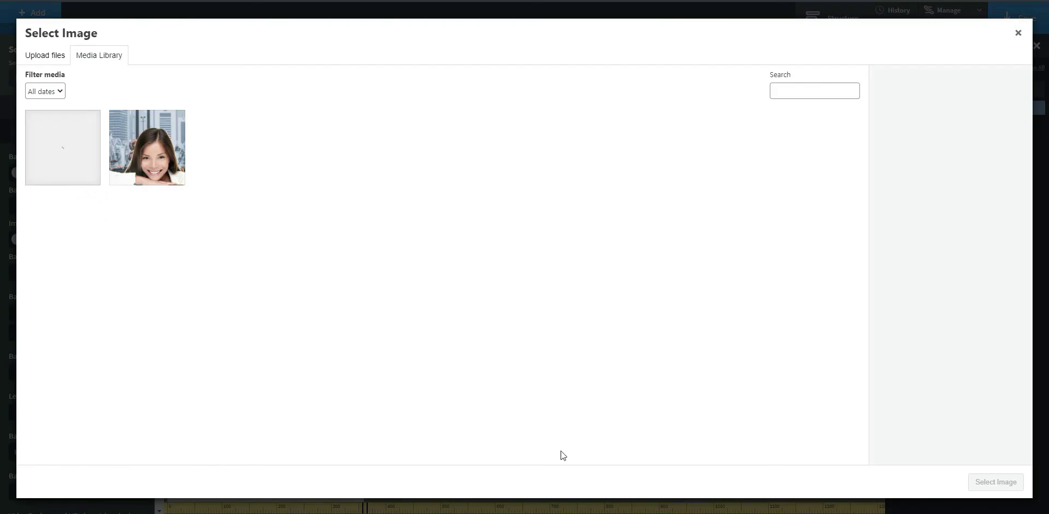
pyautogui.moveTo(528, 500); pyautogui.dragTo(578, 217)
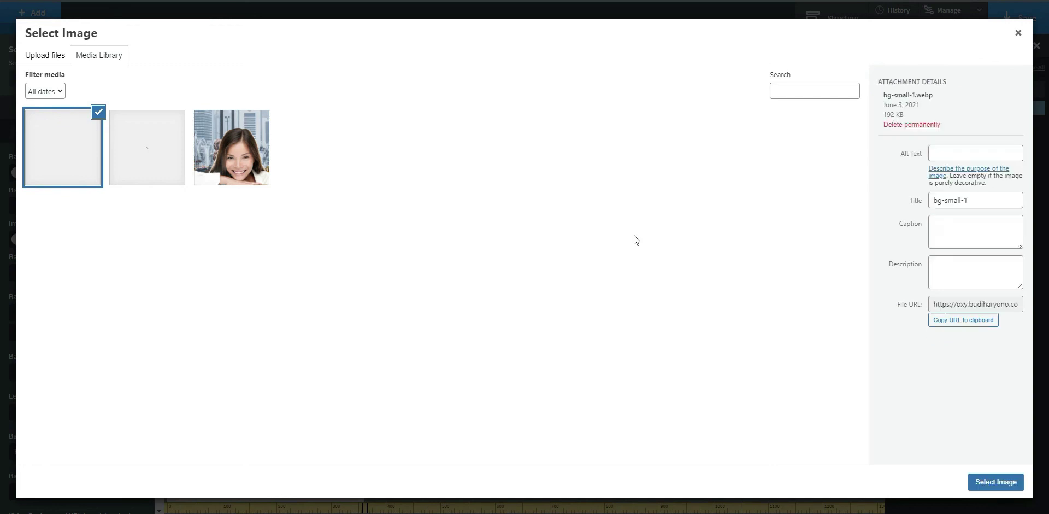
pyautogui.click(1005, 483)
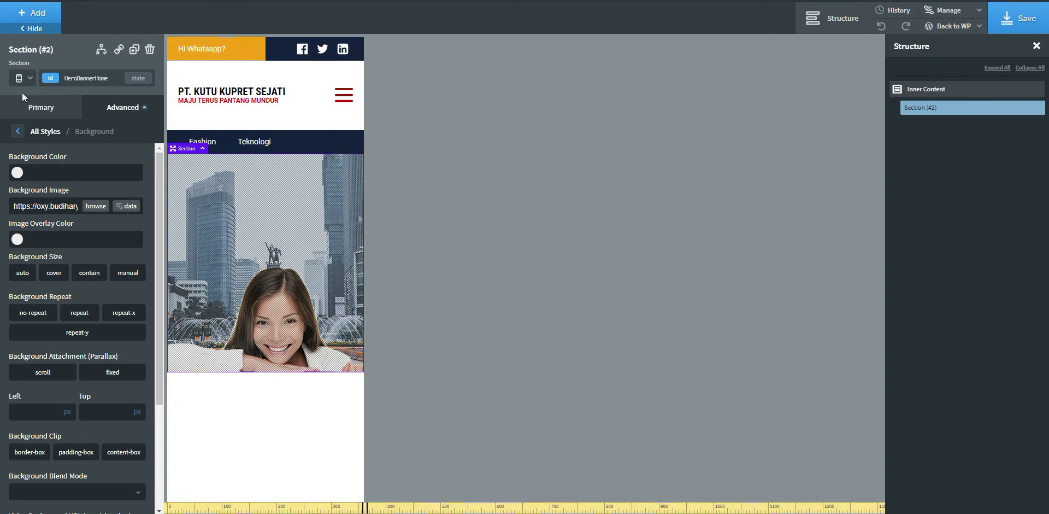
# - Compare the hero background at the less than 768px and less than 992px breakpoints, finishing at less than 768px
pyautogui.click(21, 78)
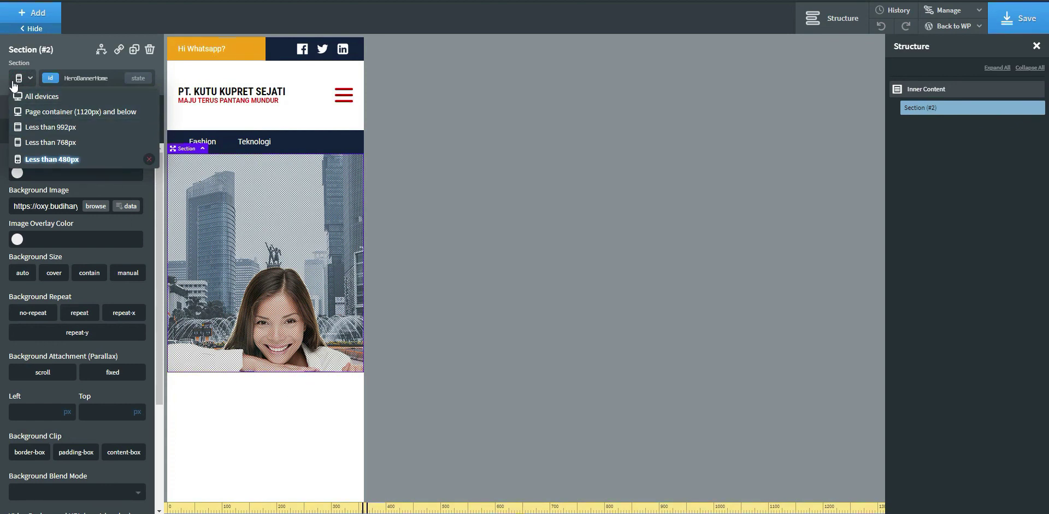
pyautogui.click(38, 143)
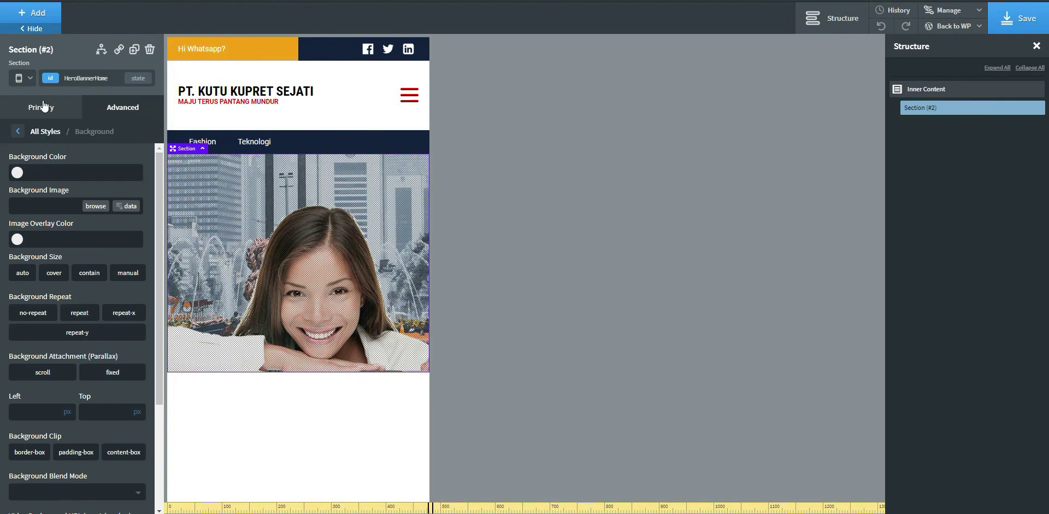
pyautogui.click(22, 78)
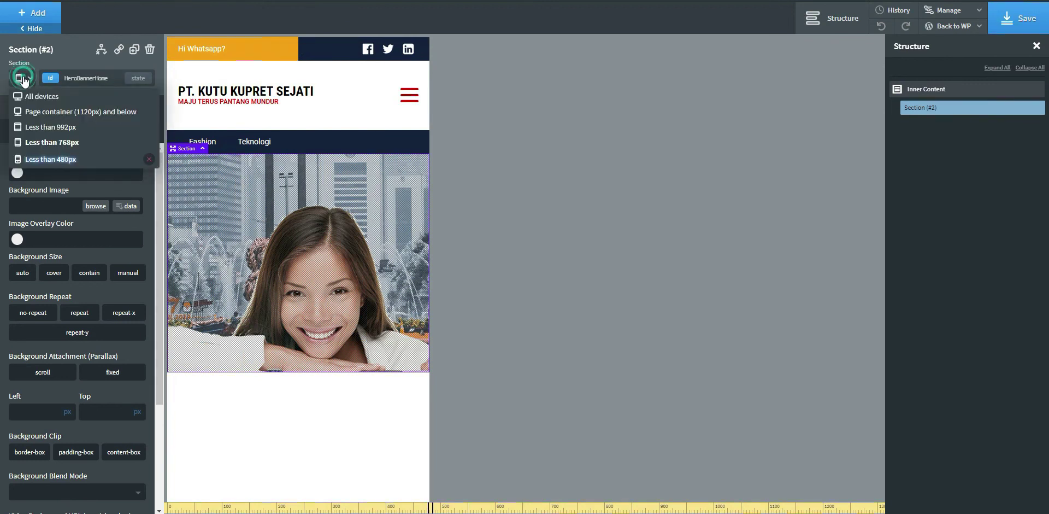
pyautogui.click(77, 143)
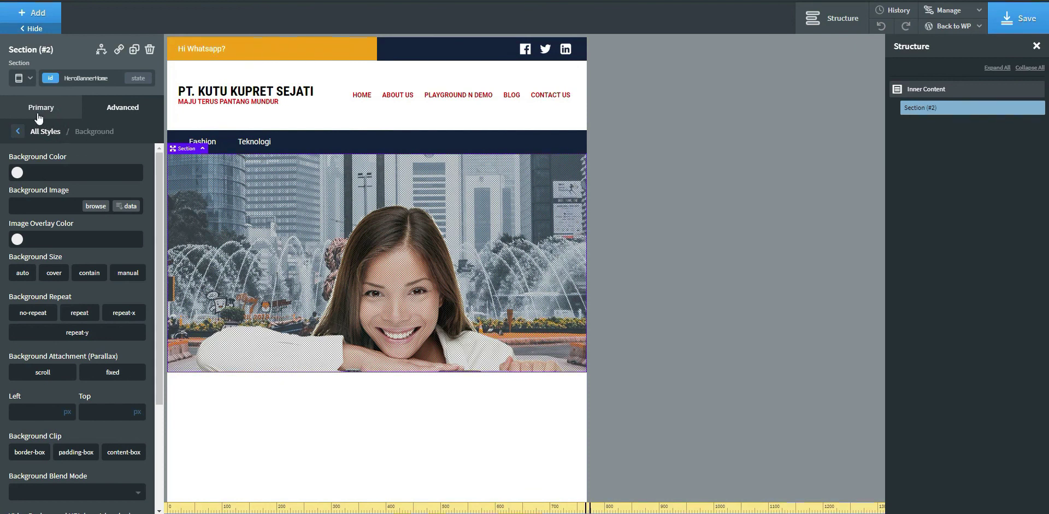
pyautogui.click(22, 78)
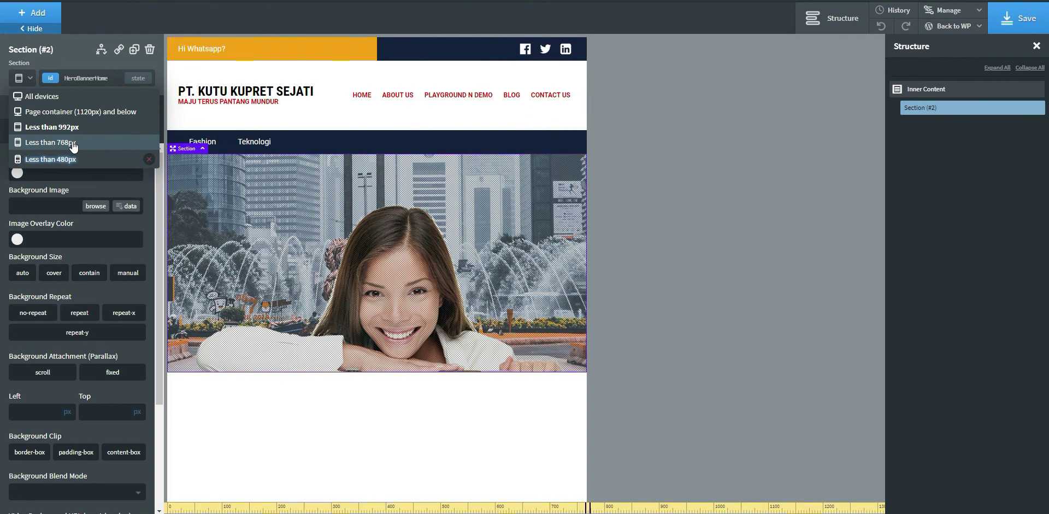
pyautogui.click(60, 159)
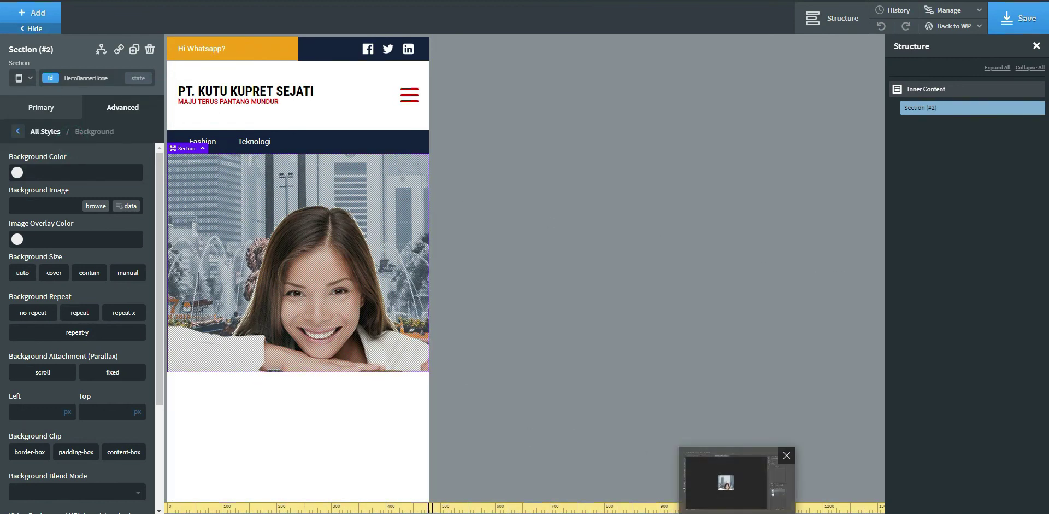
# - Switch to Photoshop and compose a wider new document with the Bundaran-HI photo behind woman-face-1, placing the woman at about X 193, Y 209 px
pyautogui.click(738, 512)
pyautogui.hotkey('alt', 'f')
pyautogui.press('n')
pyautogui.press('Return')
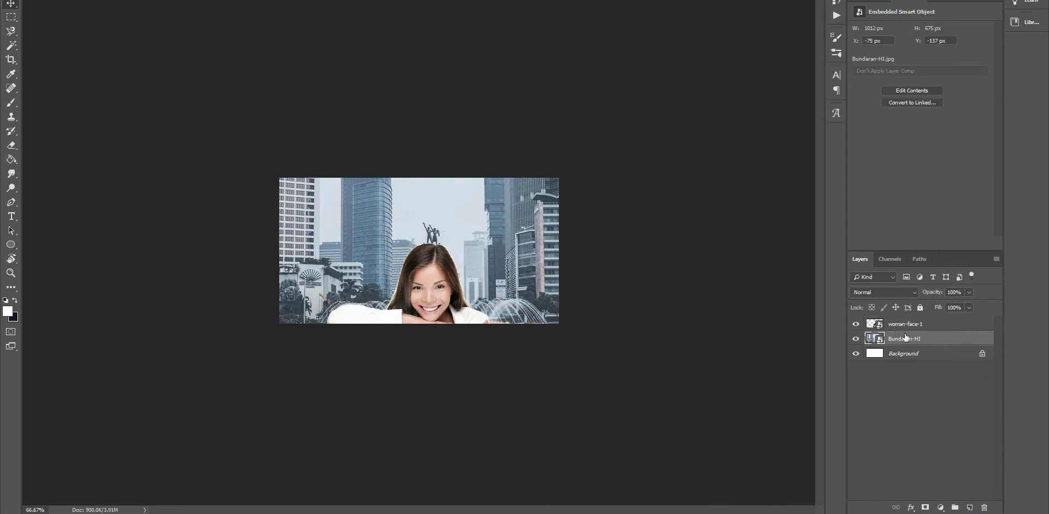
pyautogui.click(873, 338)
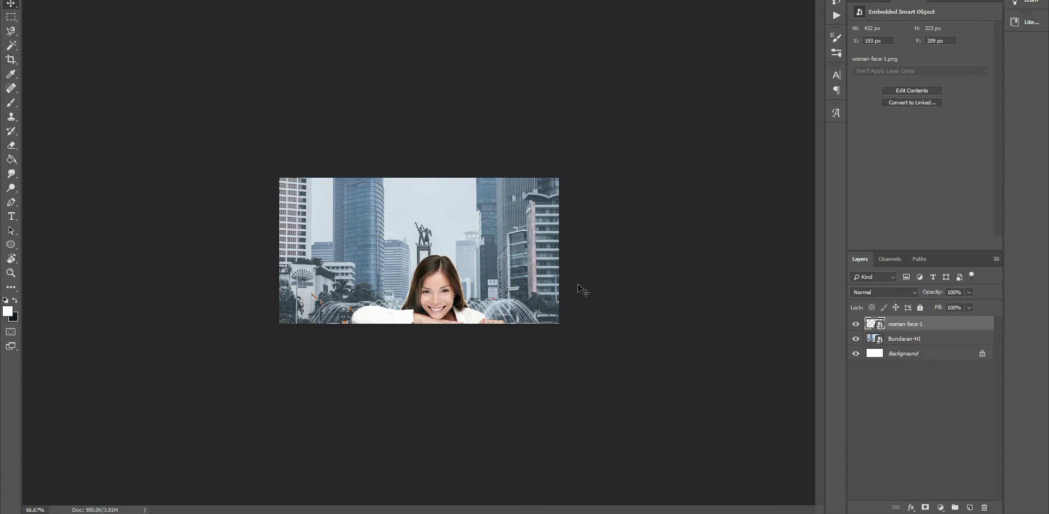
# - Save the medium composition to the Desktop as a WebP copy named bg-med-1.webp
pyautogui.hotkey('shift', 'ctrl', 's')
pyautogui.click(295, 199)
pyautogui.click(146, 209)
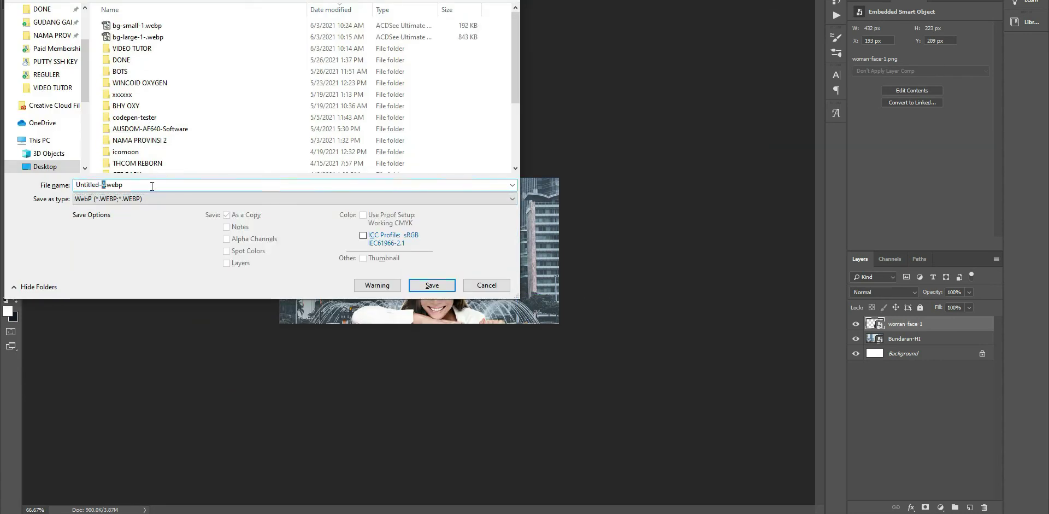
pyautogui.press('Return')
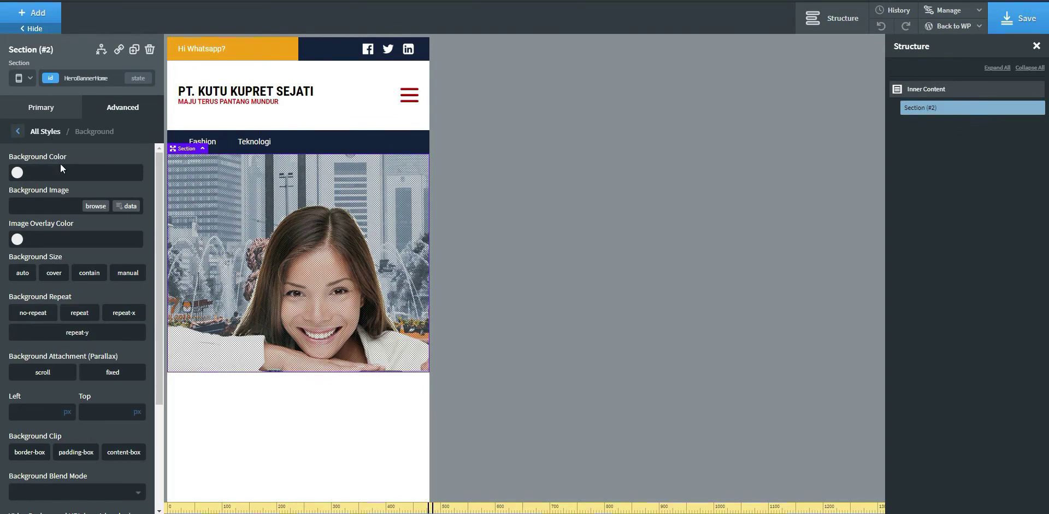
# - In Oxygen Builder, upload bg-med-1.webp and set it as the section's background image at the less than 768px breakpoint
pyautogui.click(93, 206)
pyautogui.moveTo(473, 513)
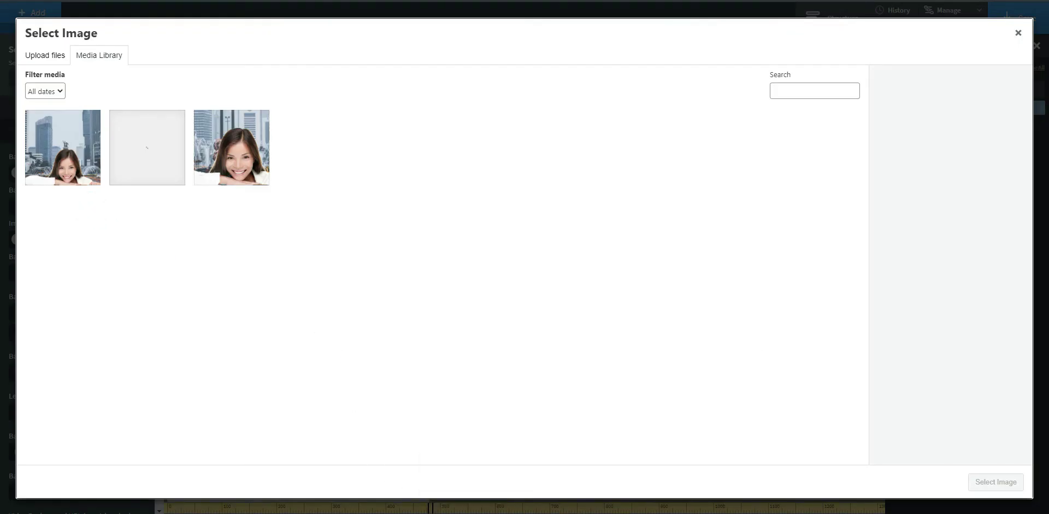
pyautogui.moveTo(473, 509); pyautogui.dragTo(629, 193)
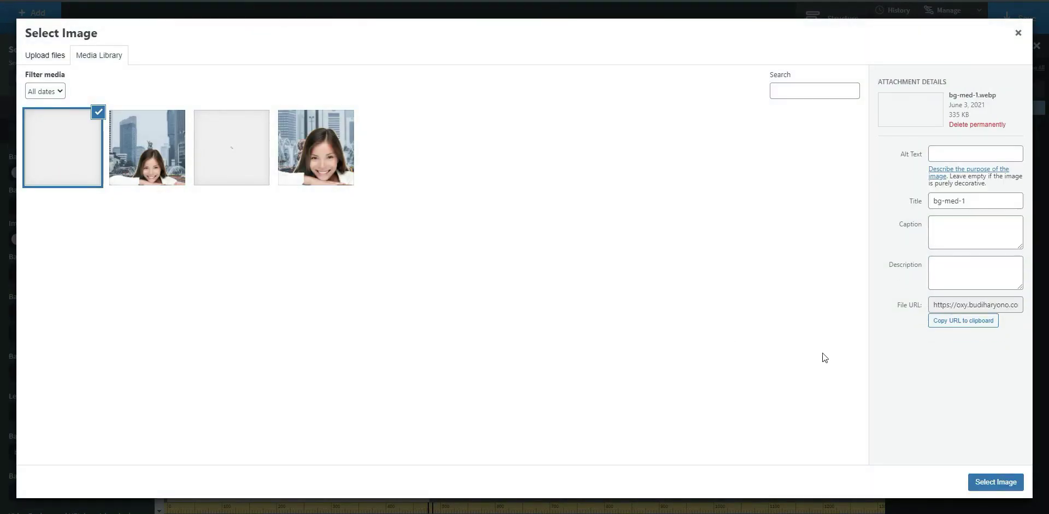
pyautogui.click(998, 482)
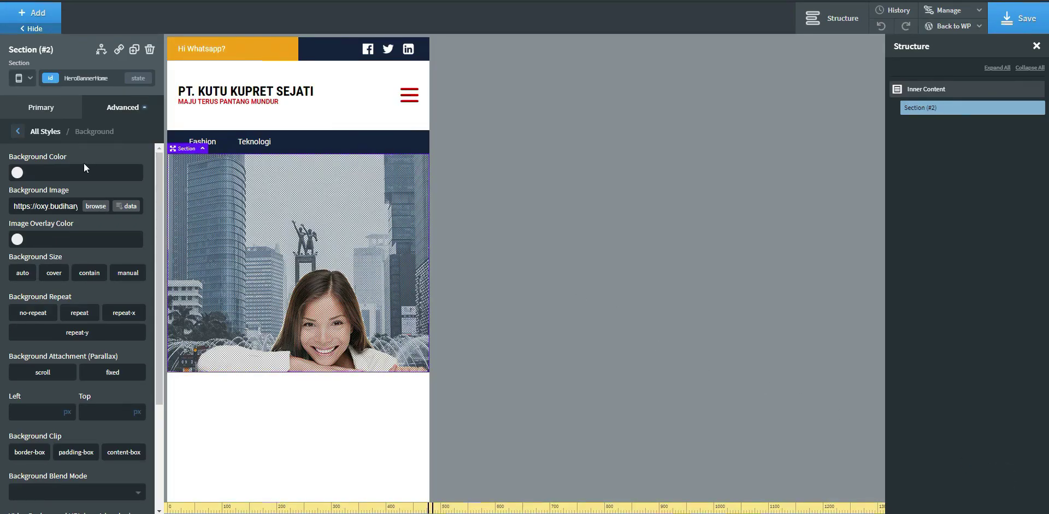
# - Check the hero section at less than 480px and at all devices, and save the page
pyautogui.click(22, 111)
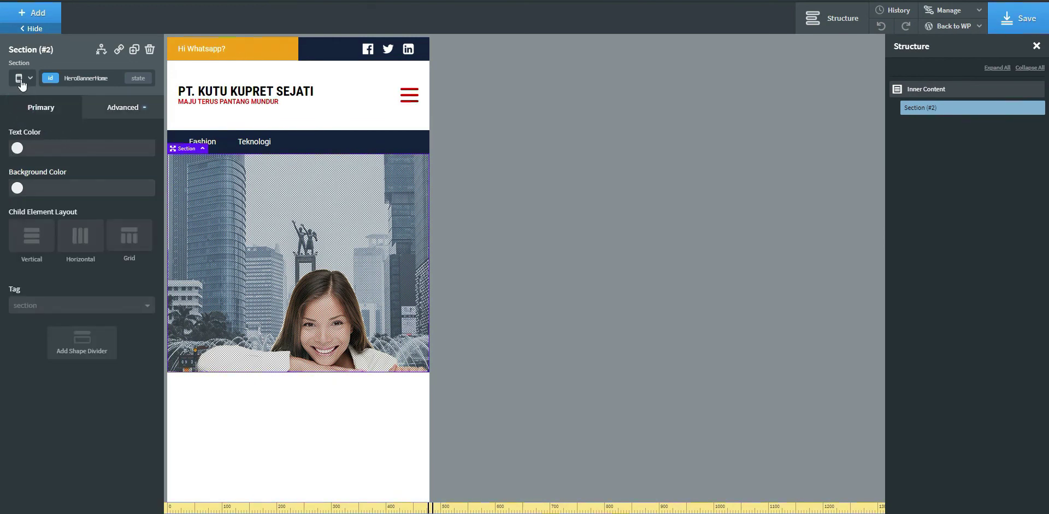
pyautogui.click(20, 81)
pyautogui.click(39, 161)
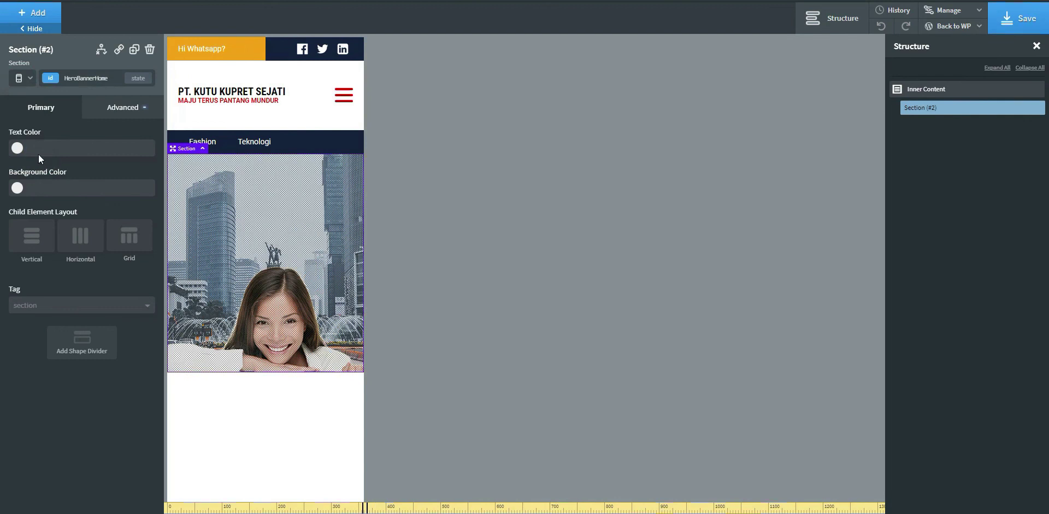
pyautogui.click(22, 78)
pyautogui.click(25, 93)
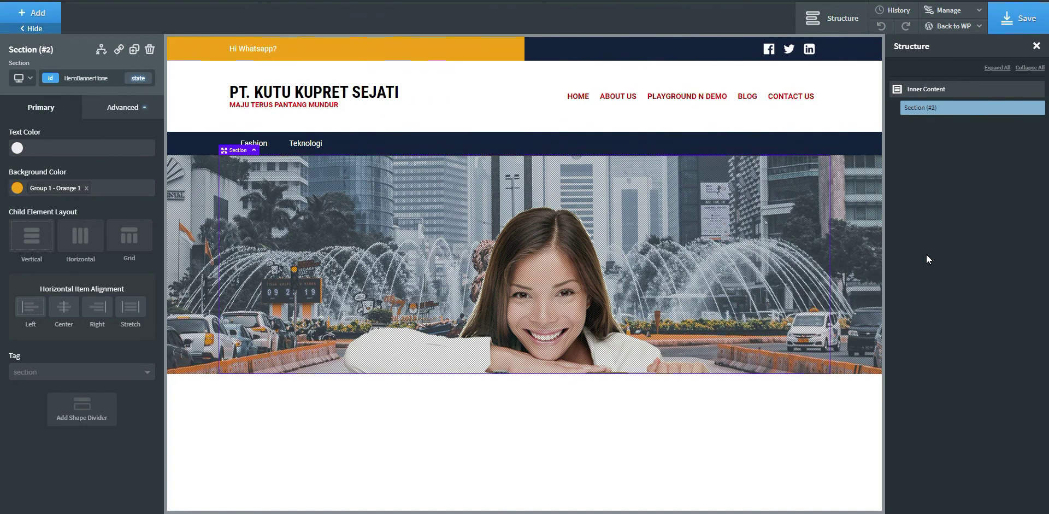
pyautogui.click(1026, 24)
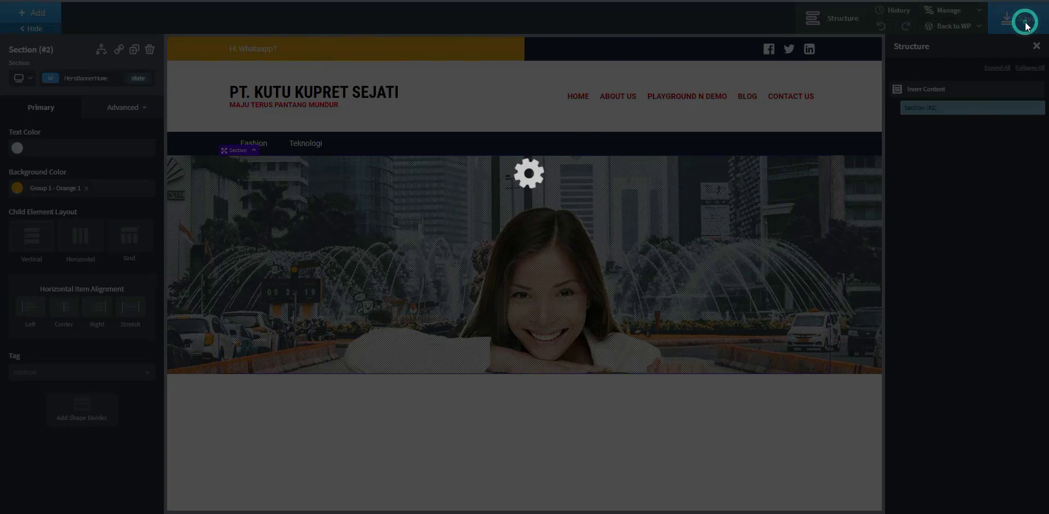